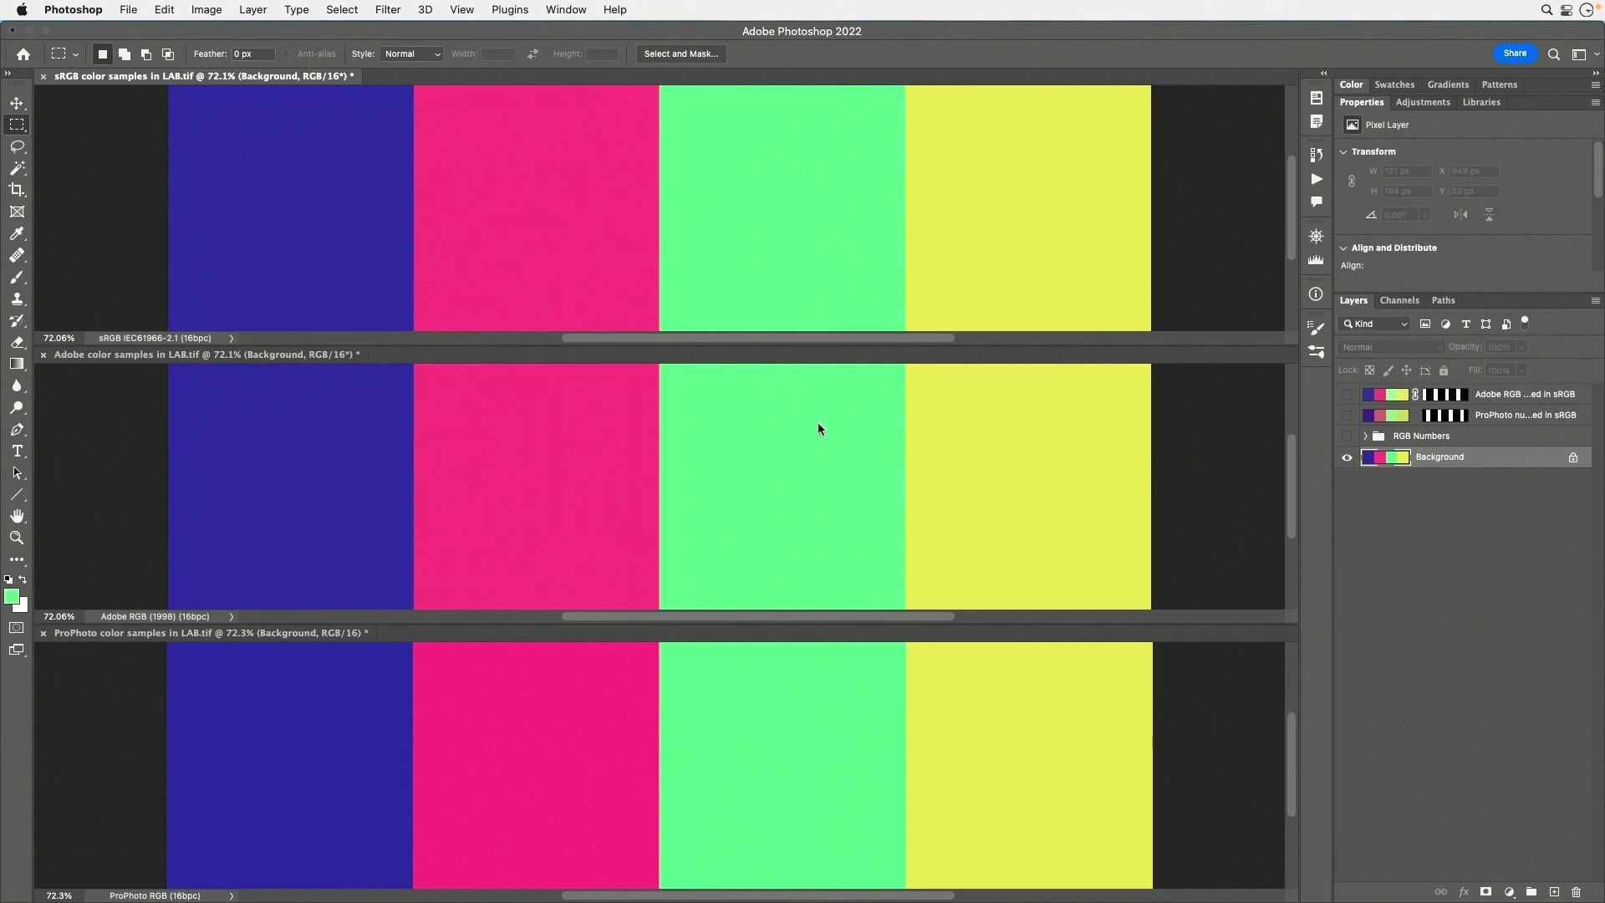
# Review the RGB color profiles offered in the advanced options for a new document, and close the dialog without creating one
pyautogui.click(131, 9)
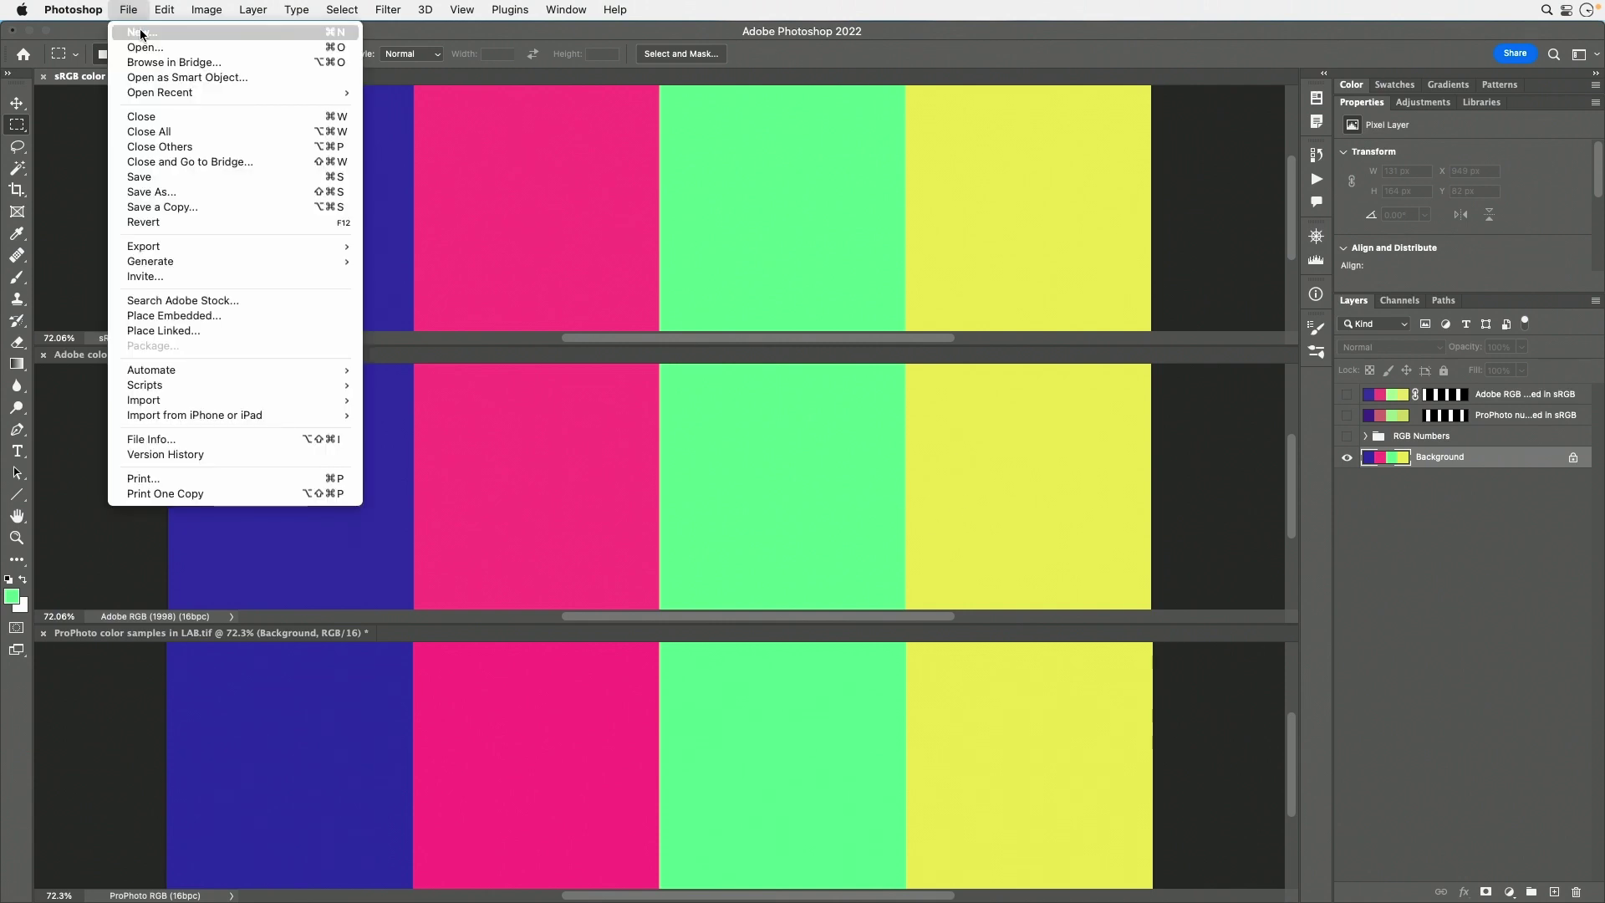
pyautogui.click(142, 34)
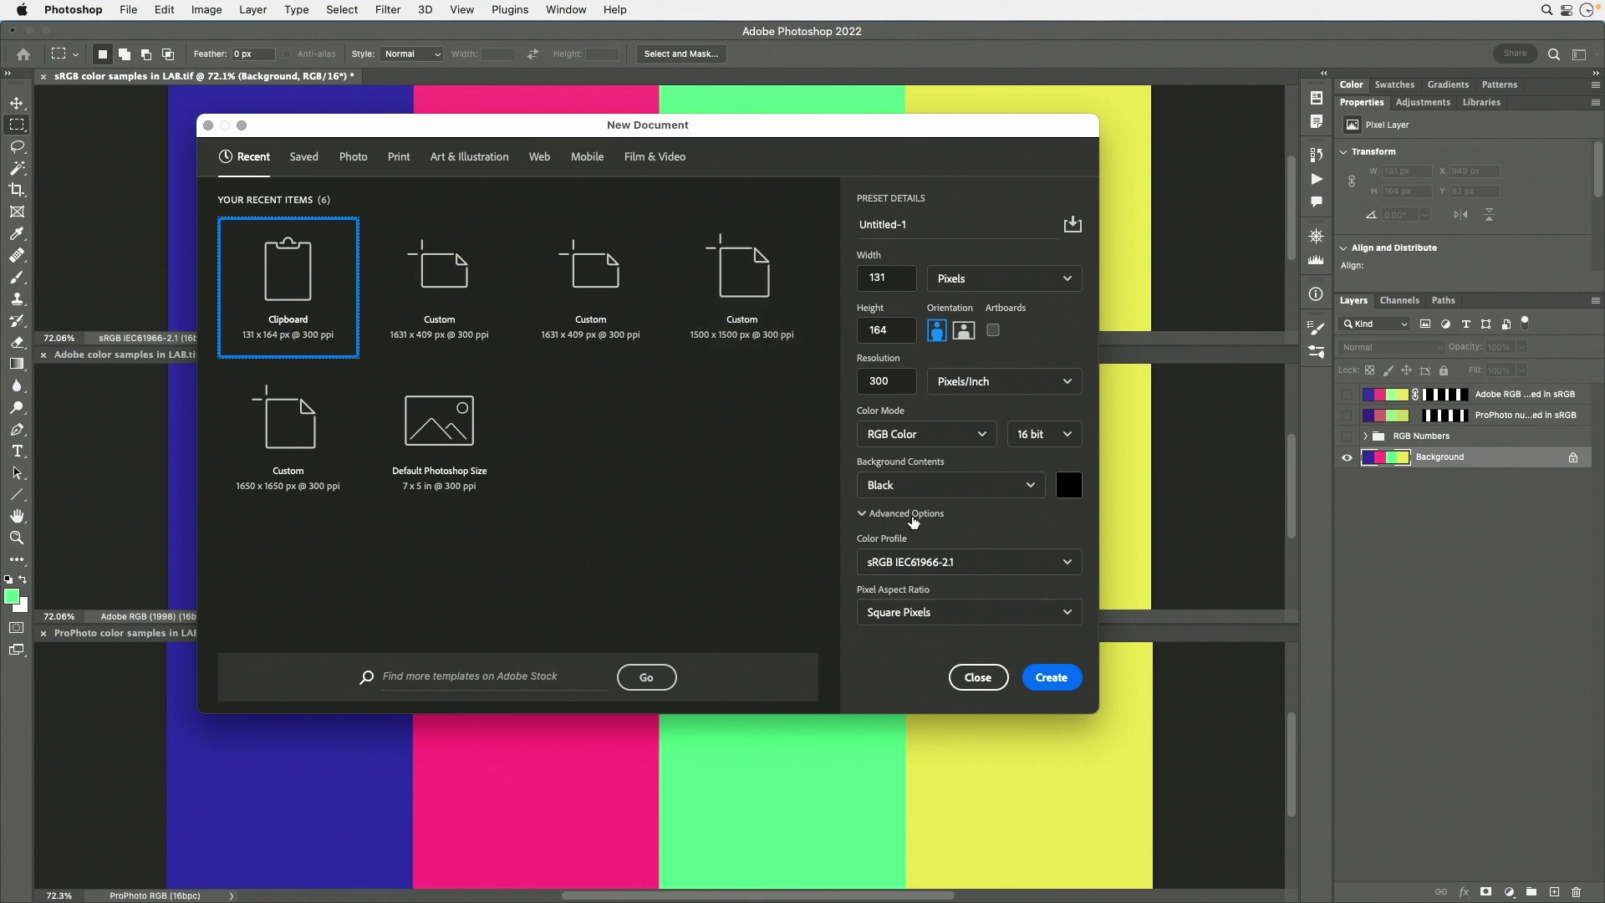
pyautogui.click(1022, 569)
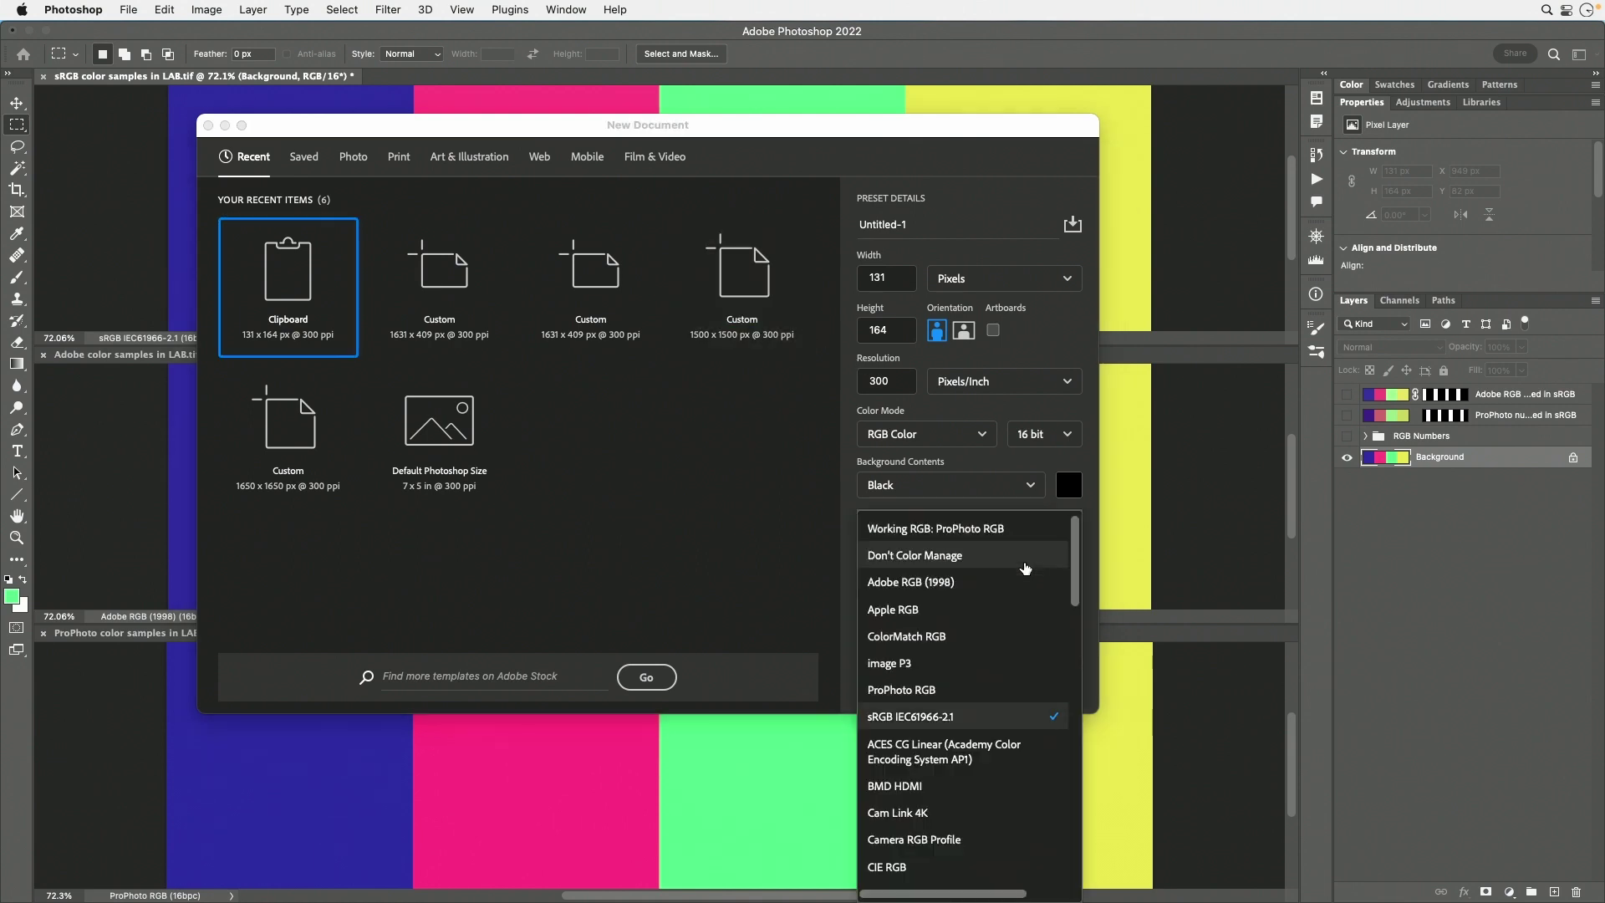
pyautogui.click(849, 524)
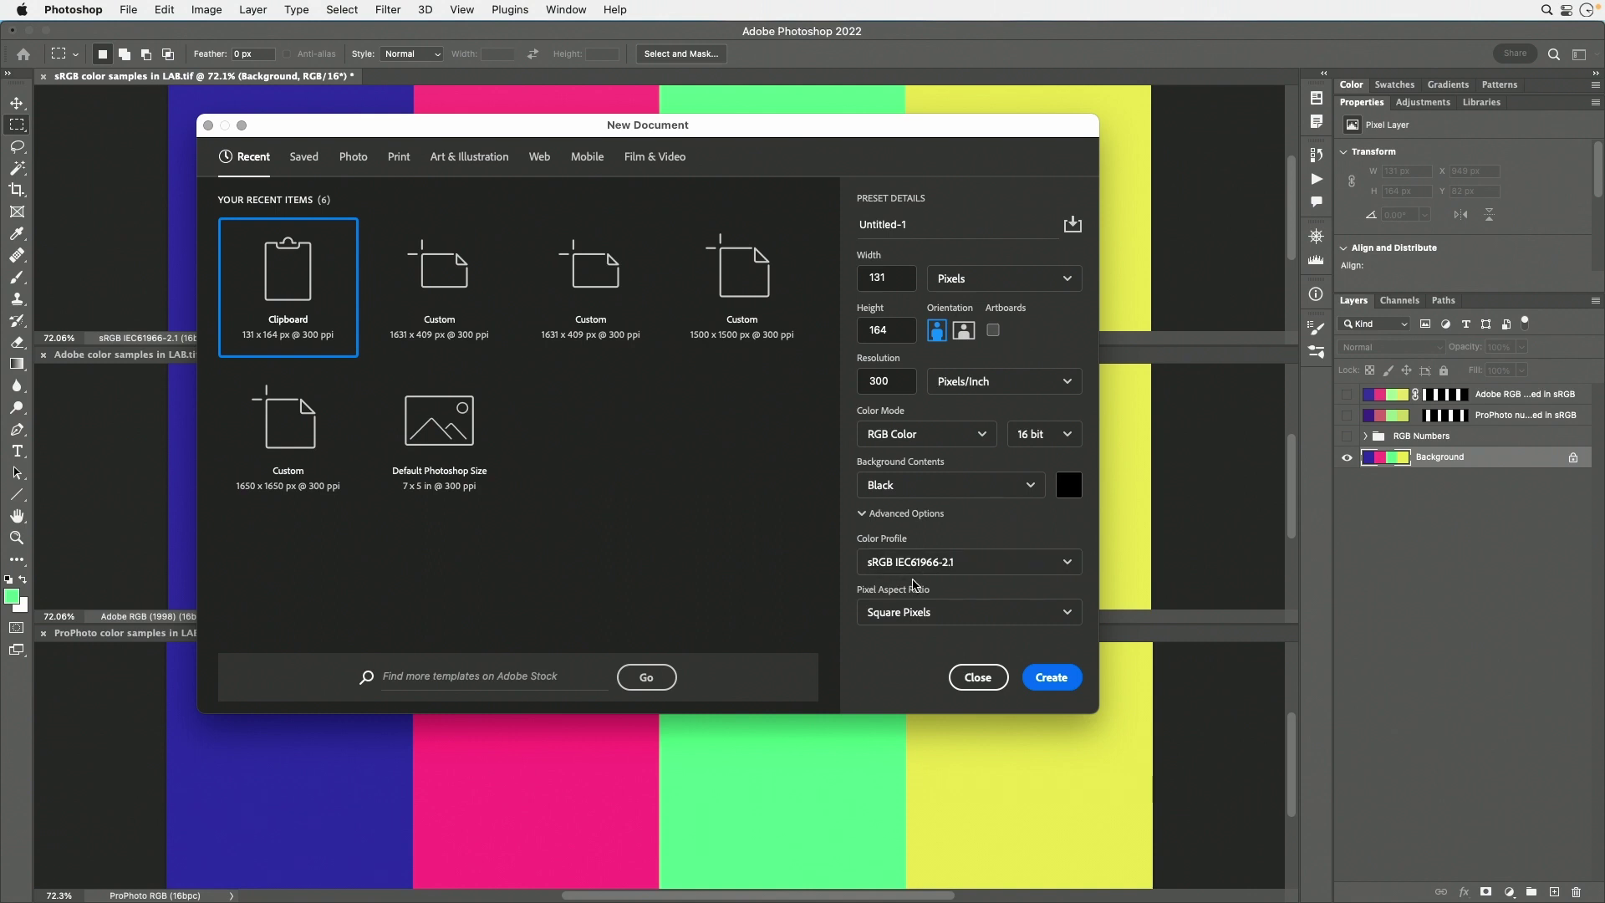
pyautogui.click(1066, 563)
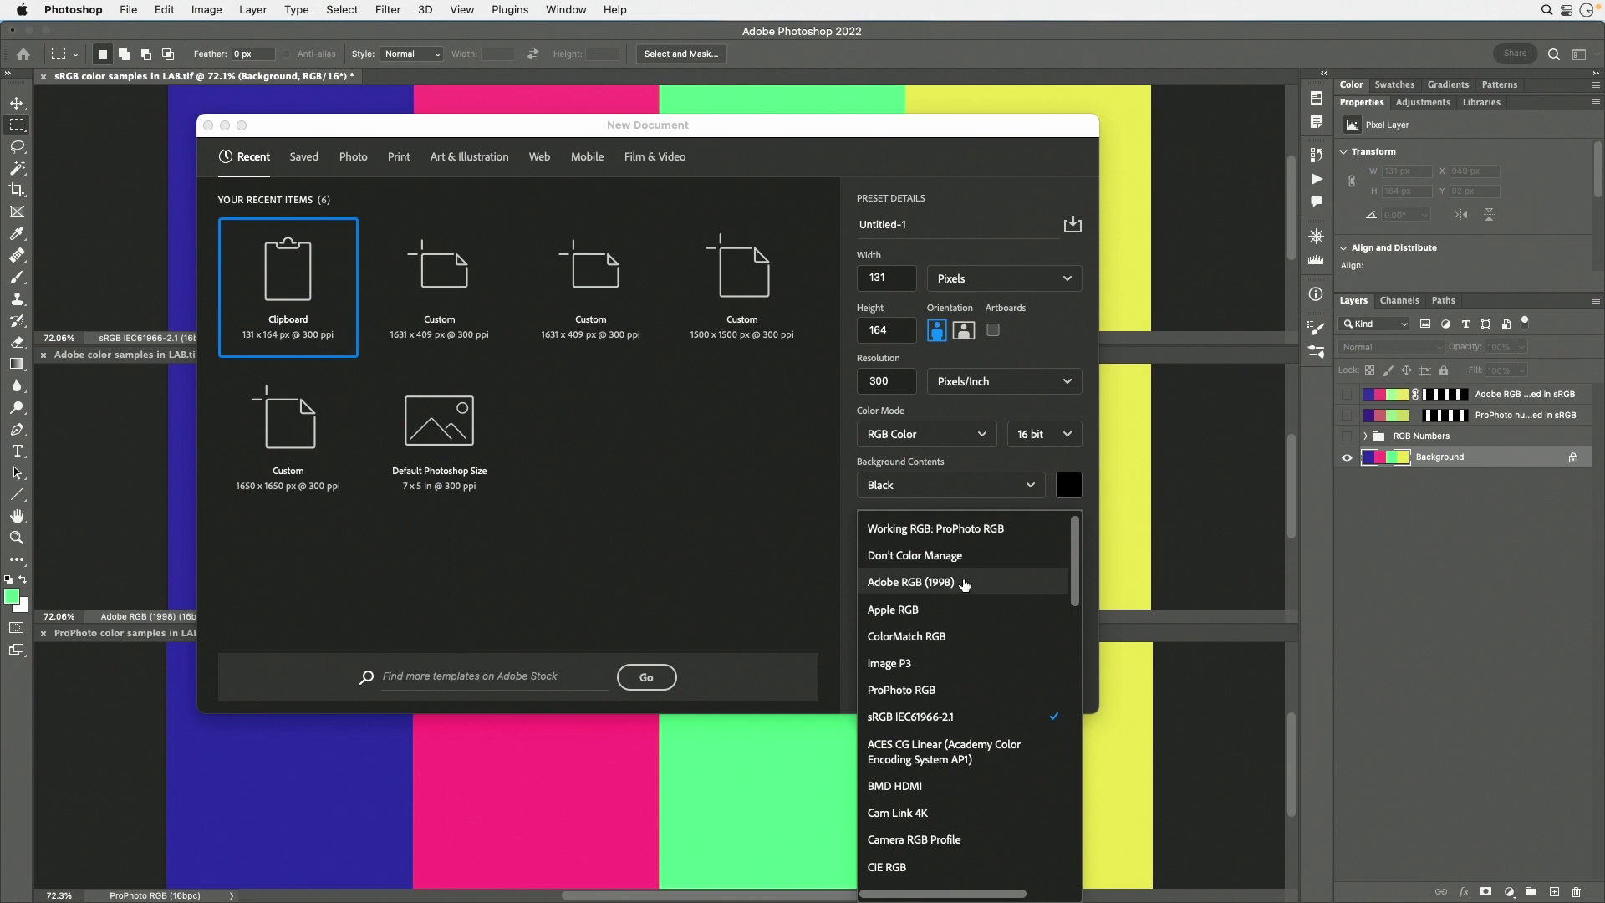
pyautogui.click(846, 574)
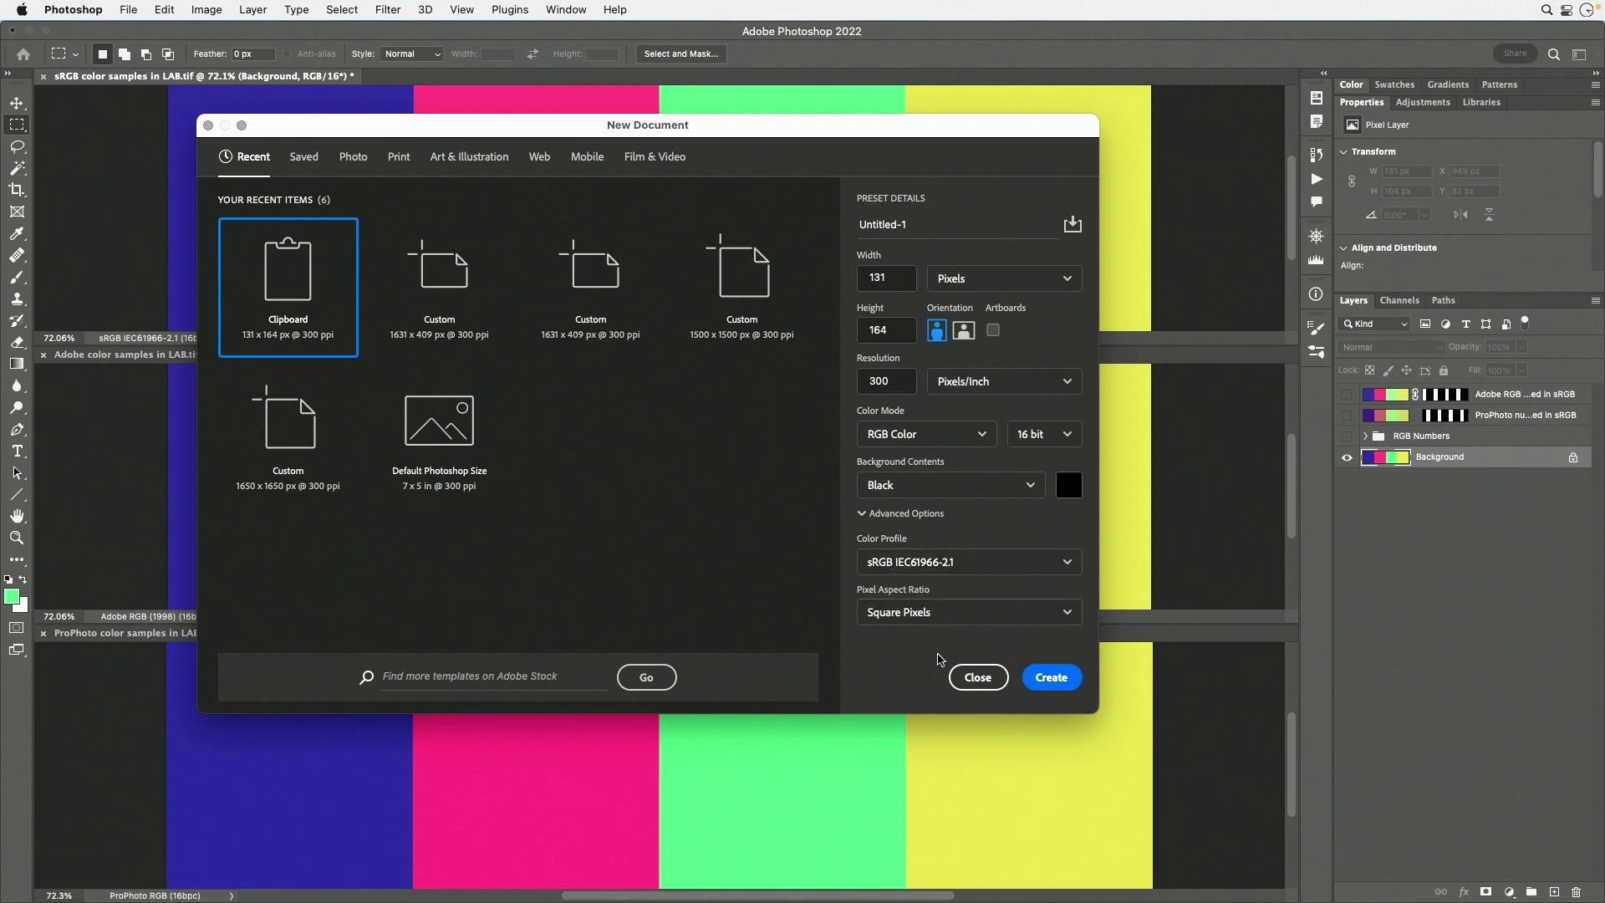
pyautogui.click(978, 678)
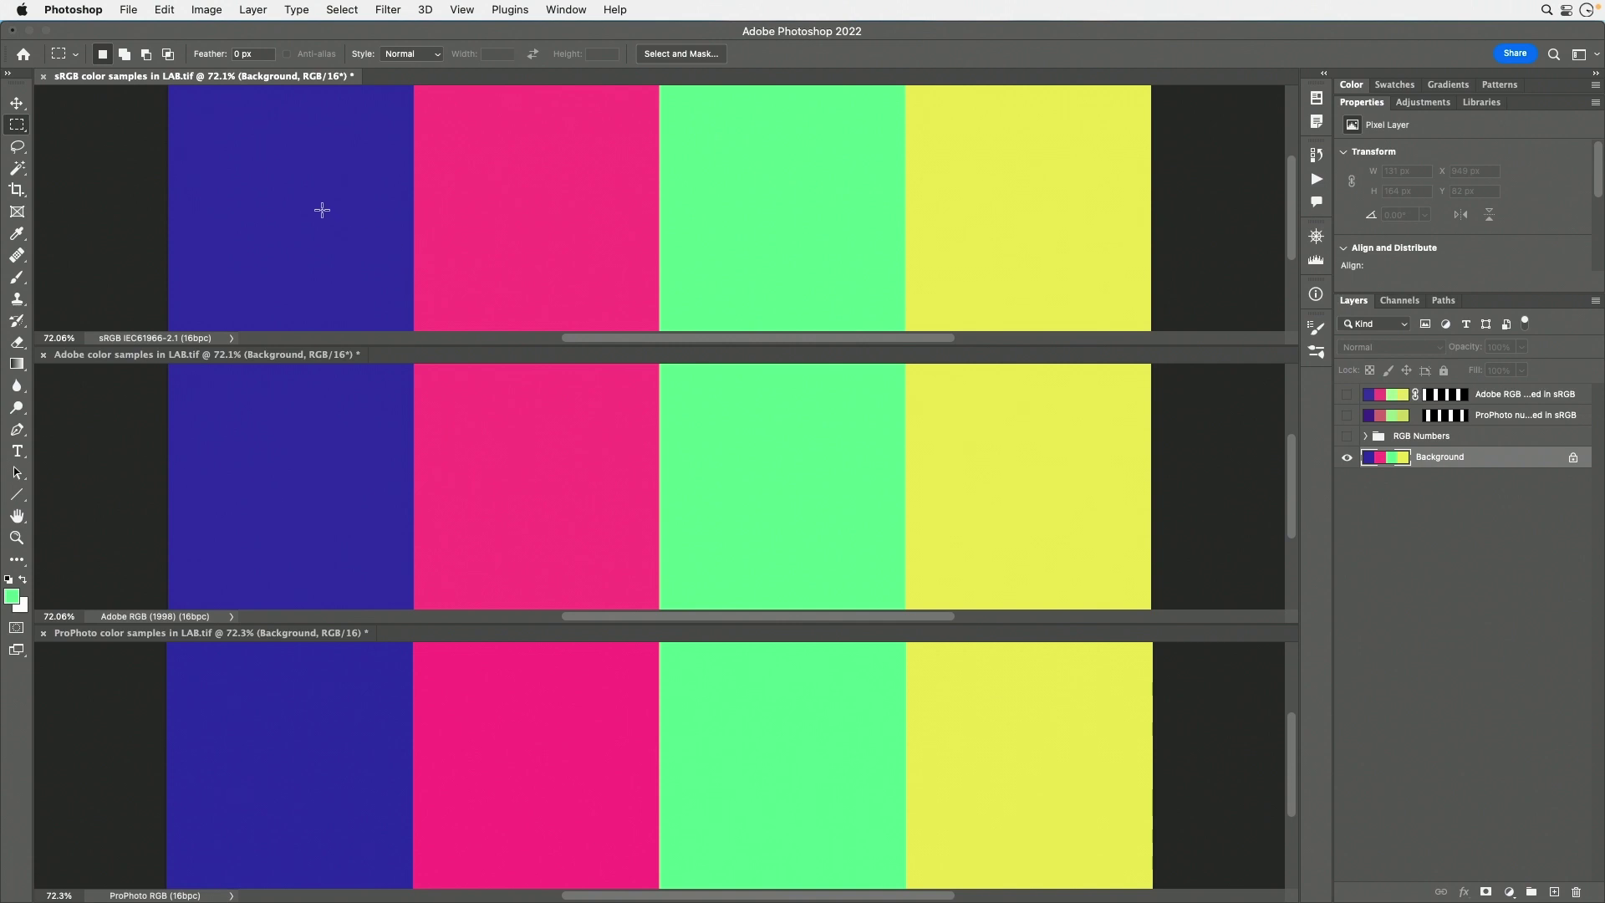
# Sample the green patch of the sRGB document as the foreground color and hide the sampler markers in the ProPhoto document
pyautogui.press('h')
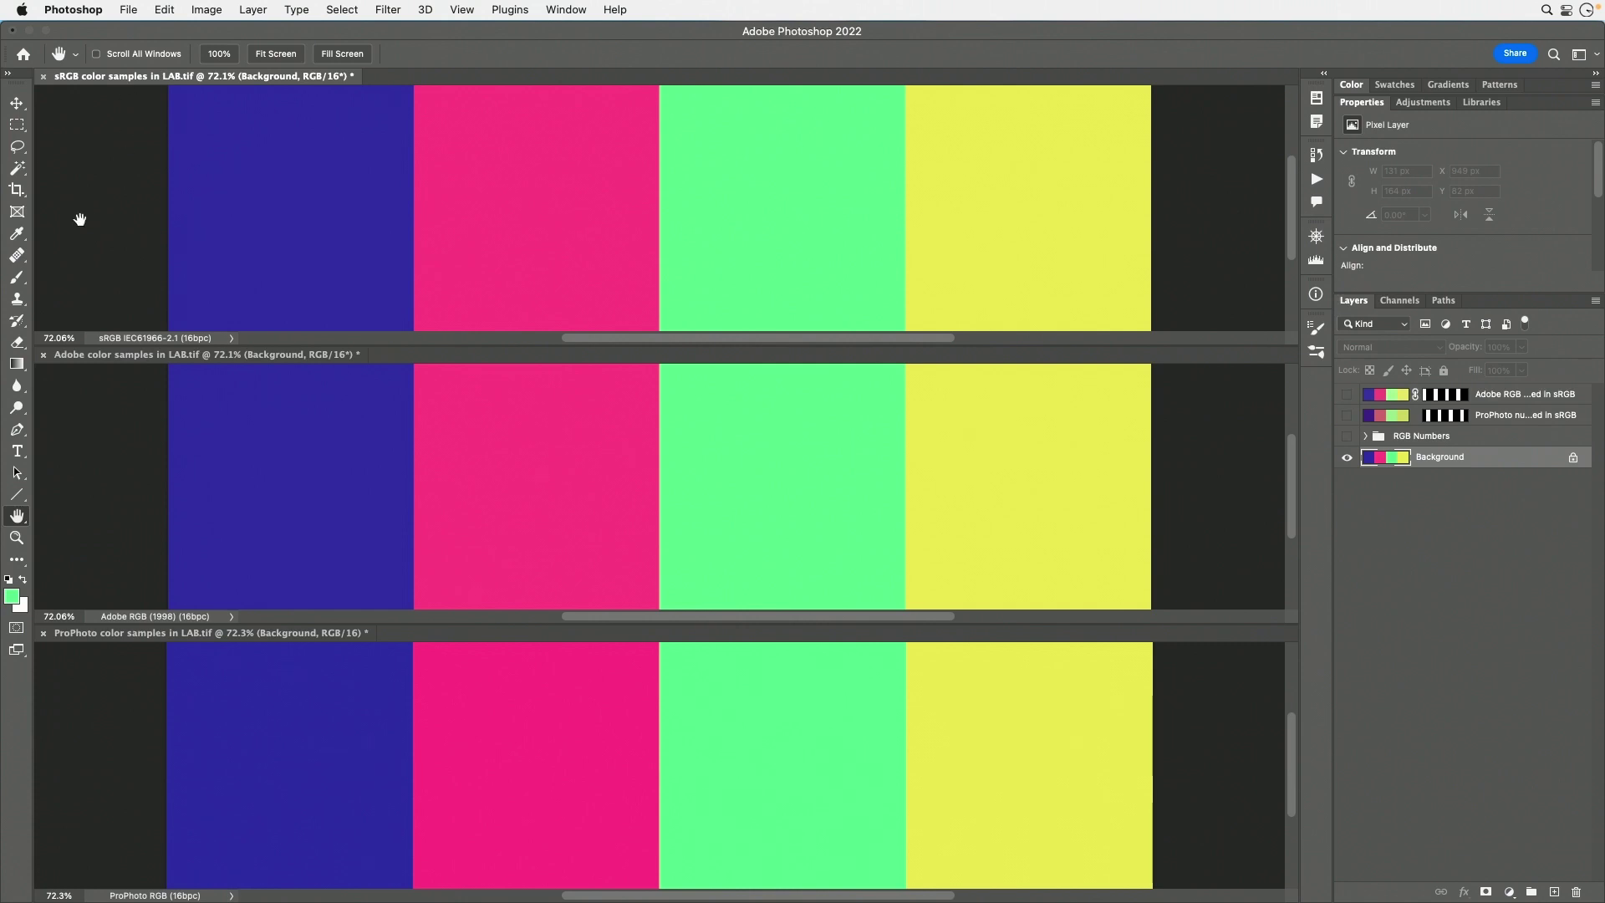
pyautogui.click(18, 236)
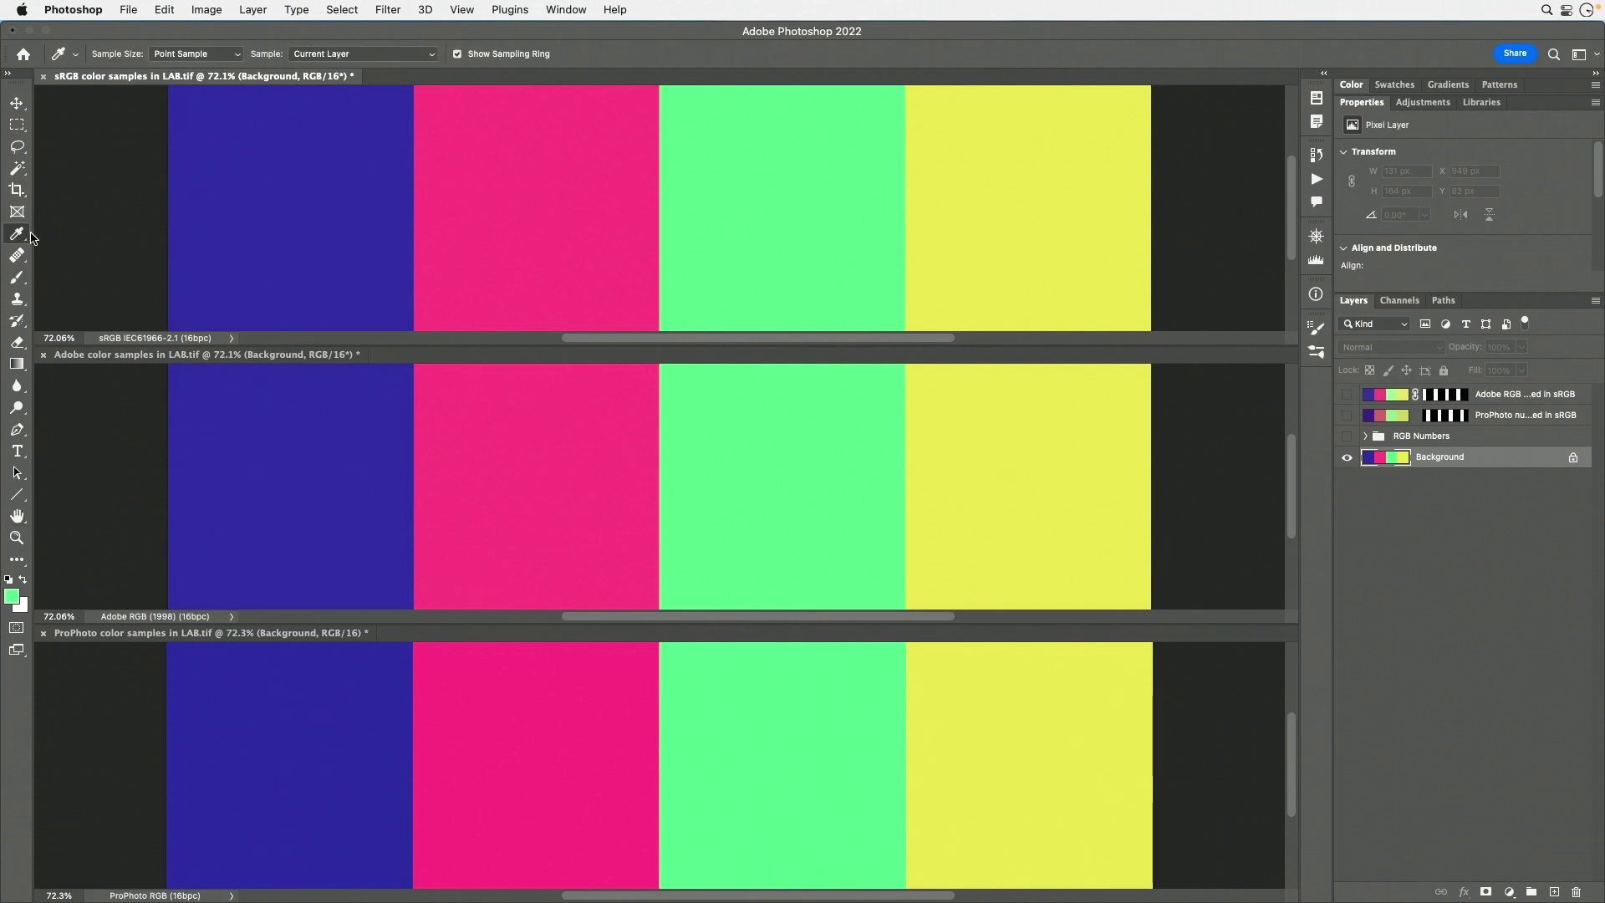
pyautogui.click(795, 167)
pyautogui.click(105, 635)
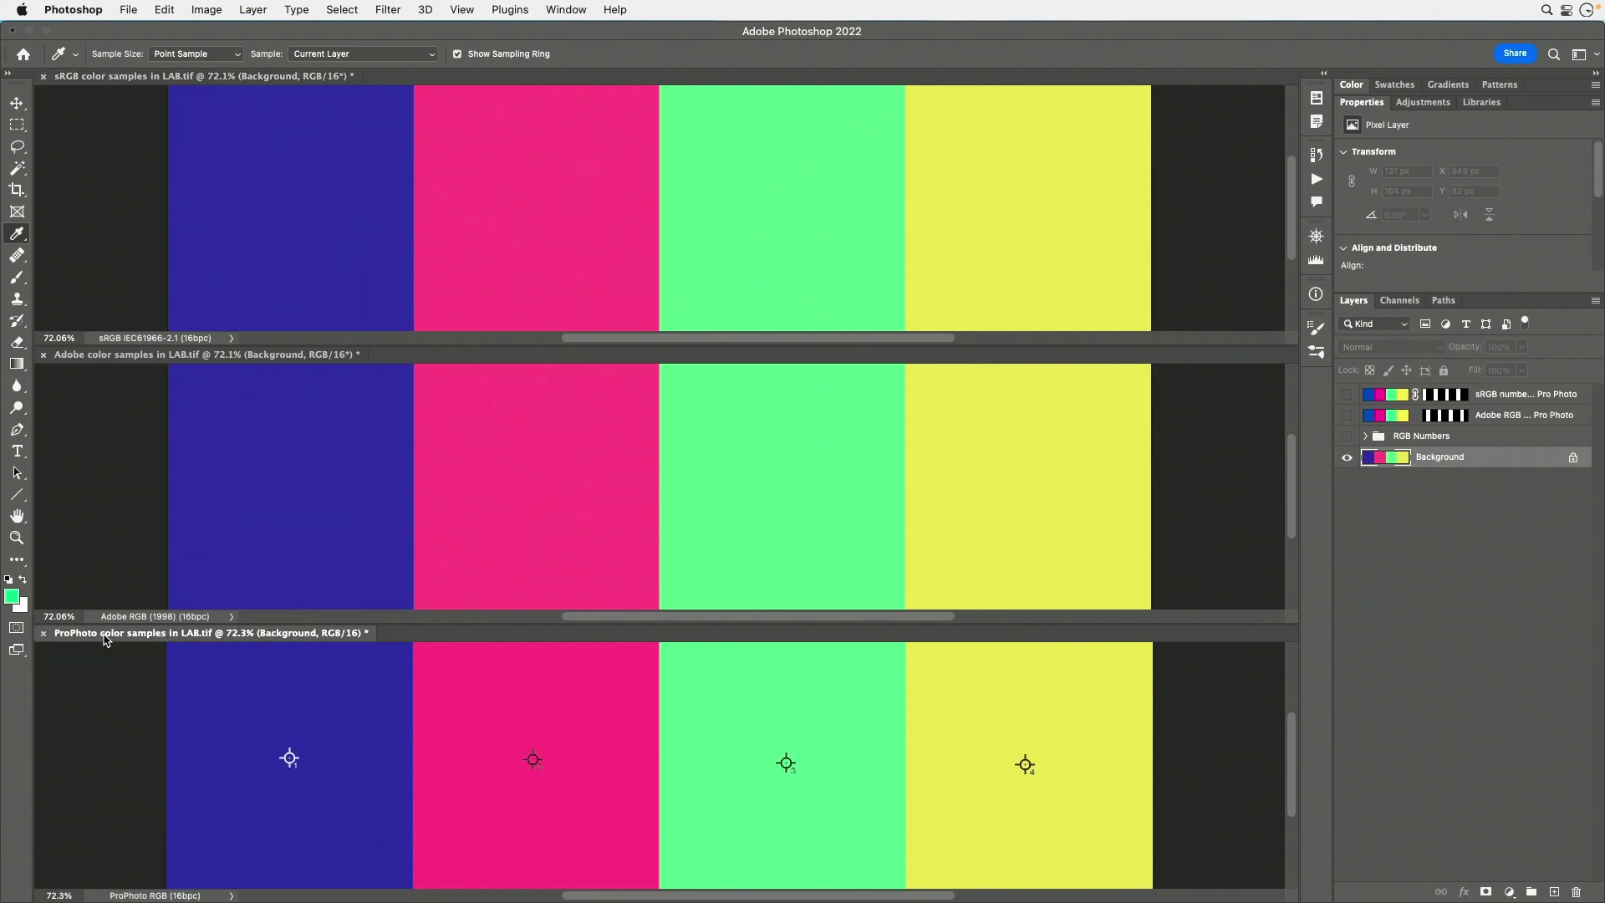
pyautogui.press('super+h')
# Fill a roughly square selection inside the ProPhoto document's green patch with the foreground color, and deselect
pyautogui.click(18, 126)
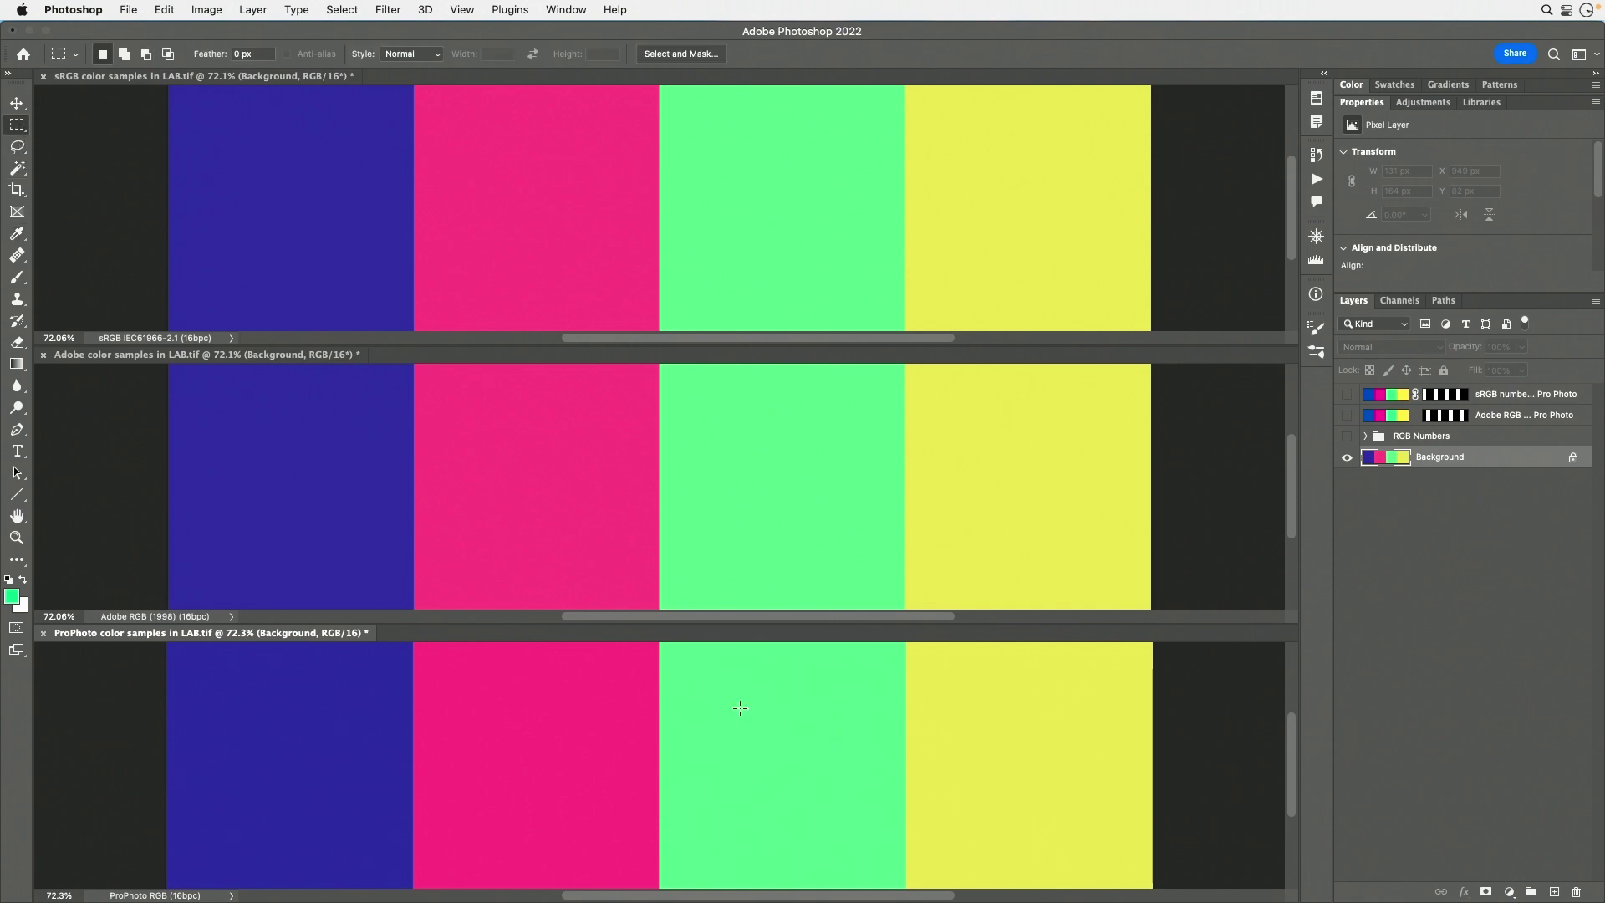
pyautogui.moveTo(733, 696); pyautogui.dragTo(839, 798)
pyautogui.press('alt')
pyautogui.hotkey('alt', 'BackSpace')
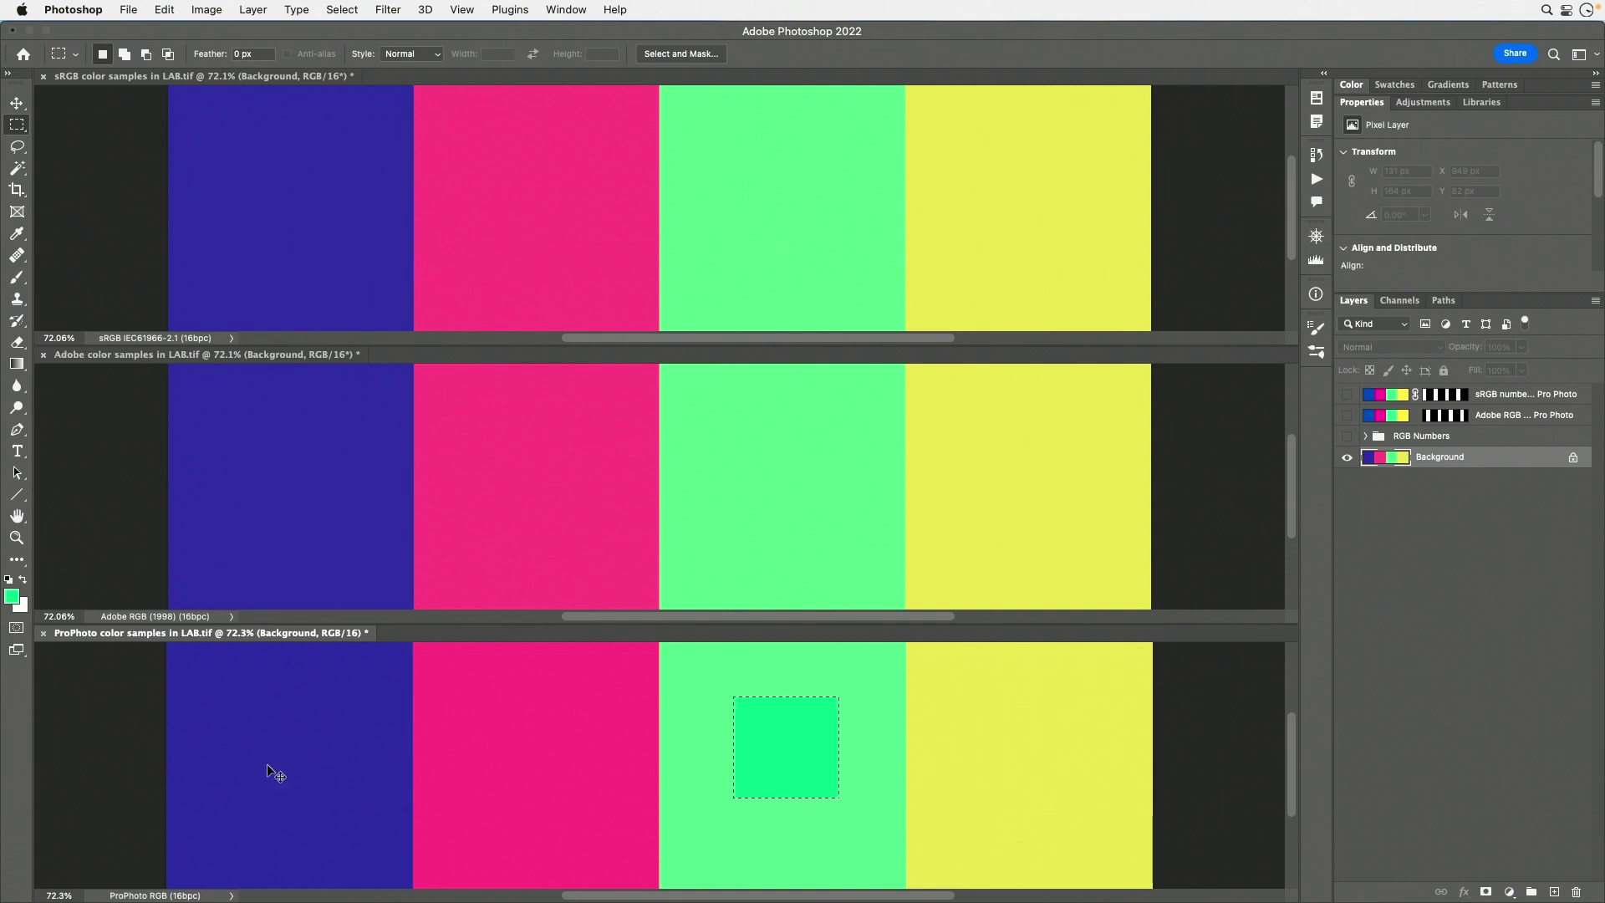
pyautogui.hotkey('ctrl', 'd')
# Sample the ProPhoto document's original green and fill an upright rectangle inside the sRGB document's green patch with it, clearing the selection
pyautogui.press('i')
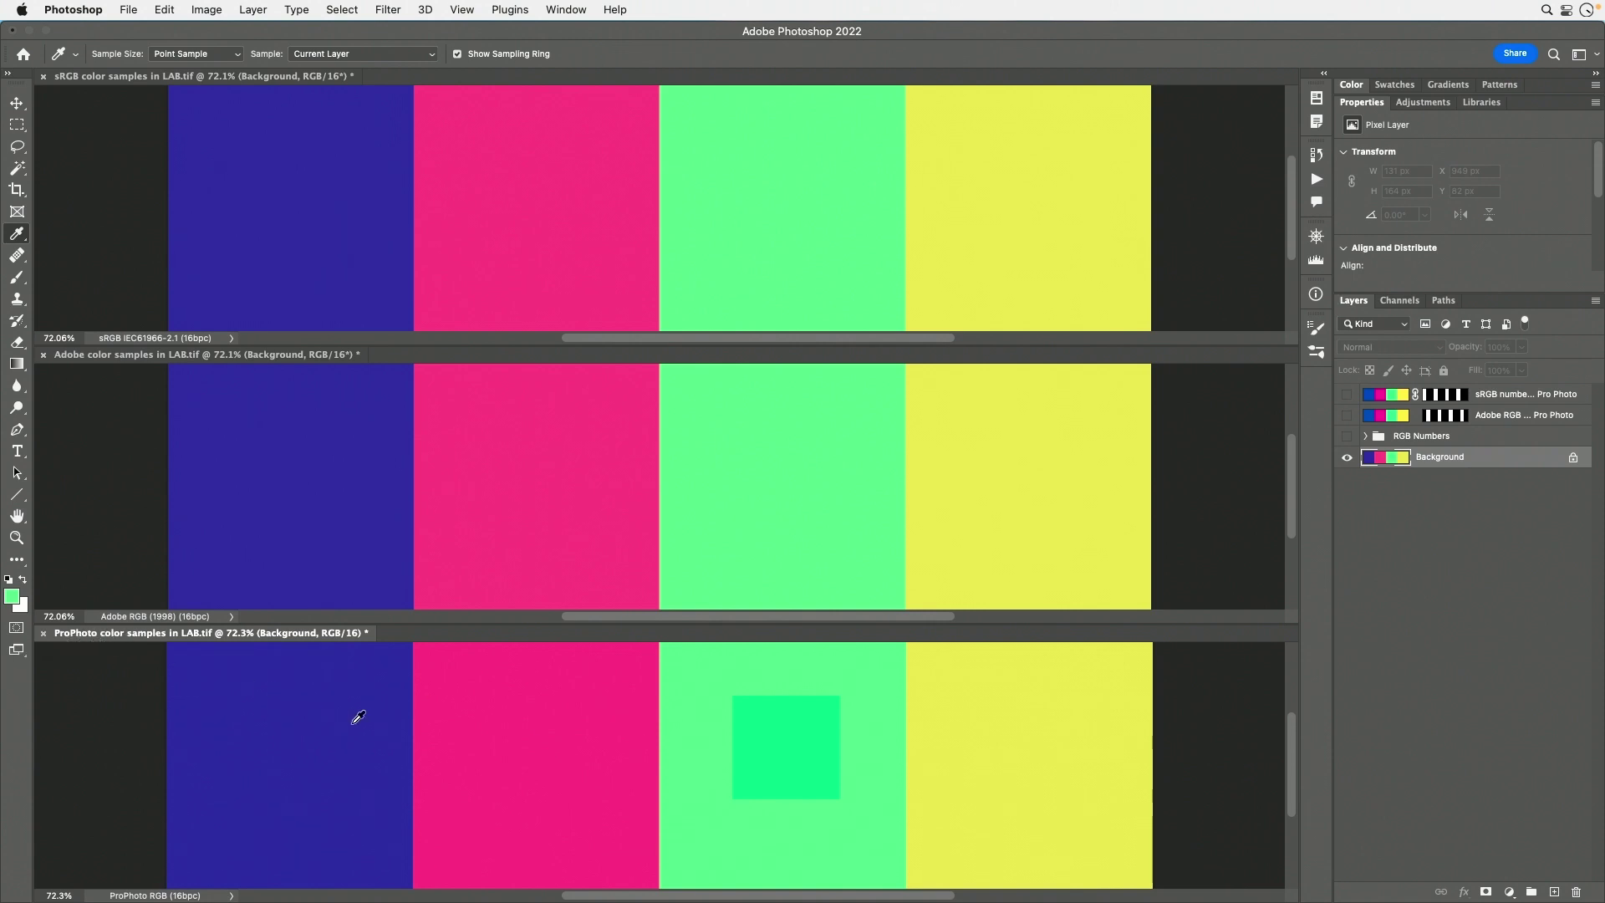
pyautogui.click(705, 714)
pyautogui.click(126, 77)
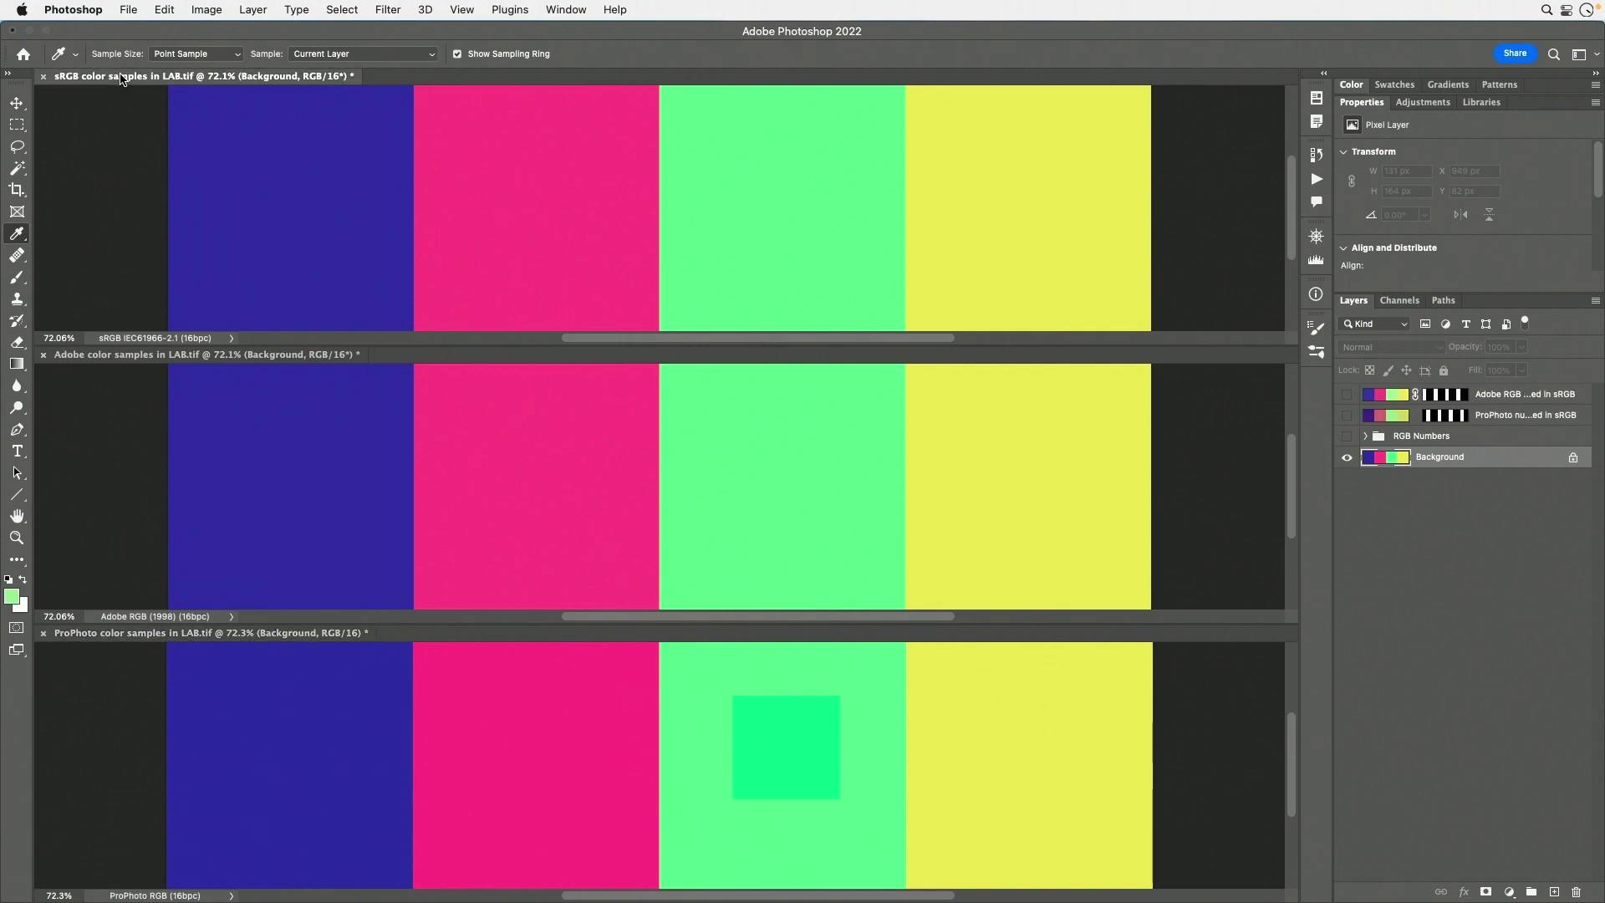
pyautogui.click(17, 124)
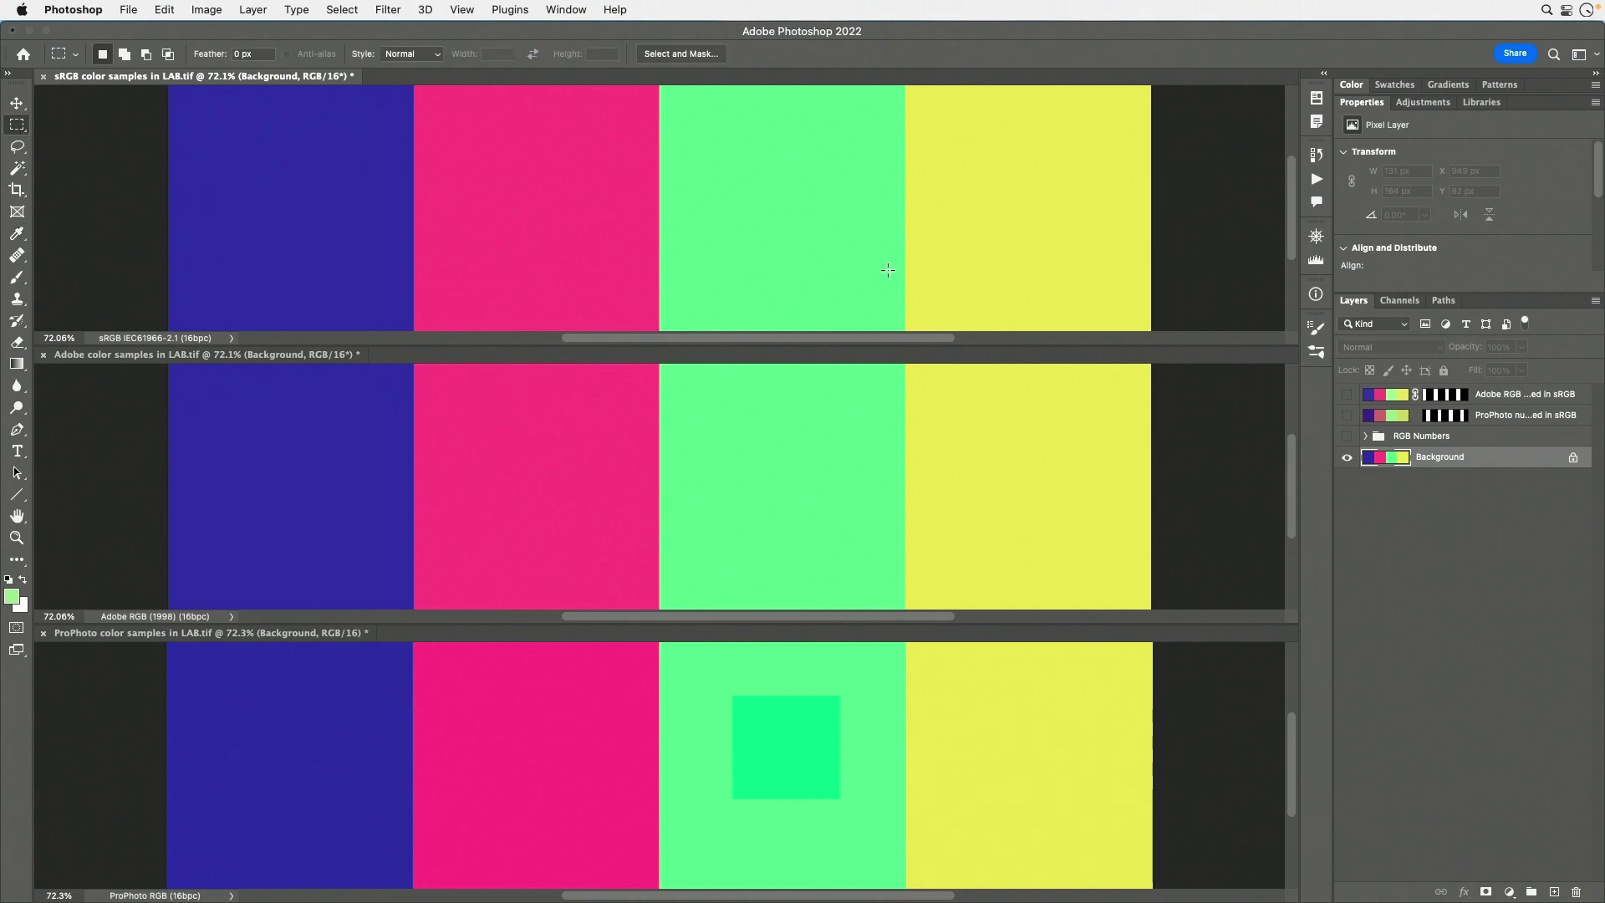
pyautogui.moveTo(754, 138); pyautogui.dragTo(846, 256)
pyautogui.hotkey('alt', 'BackSpace')
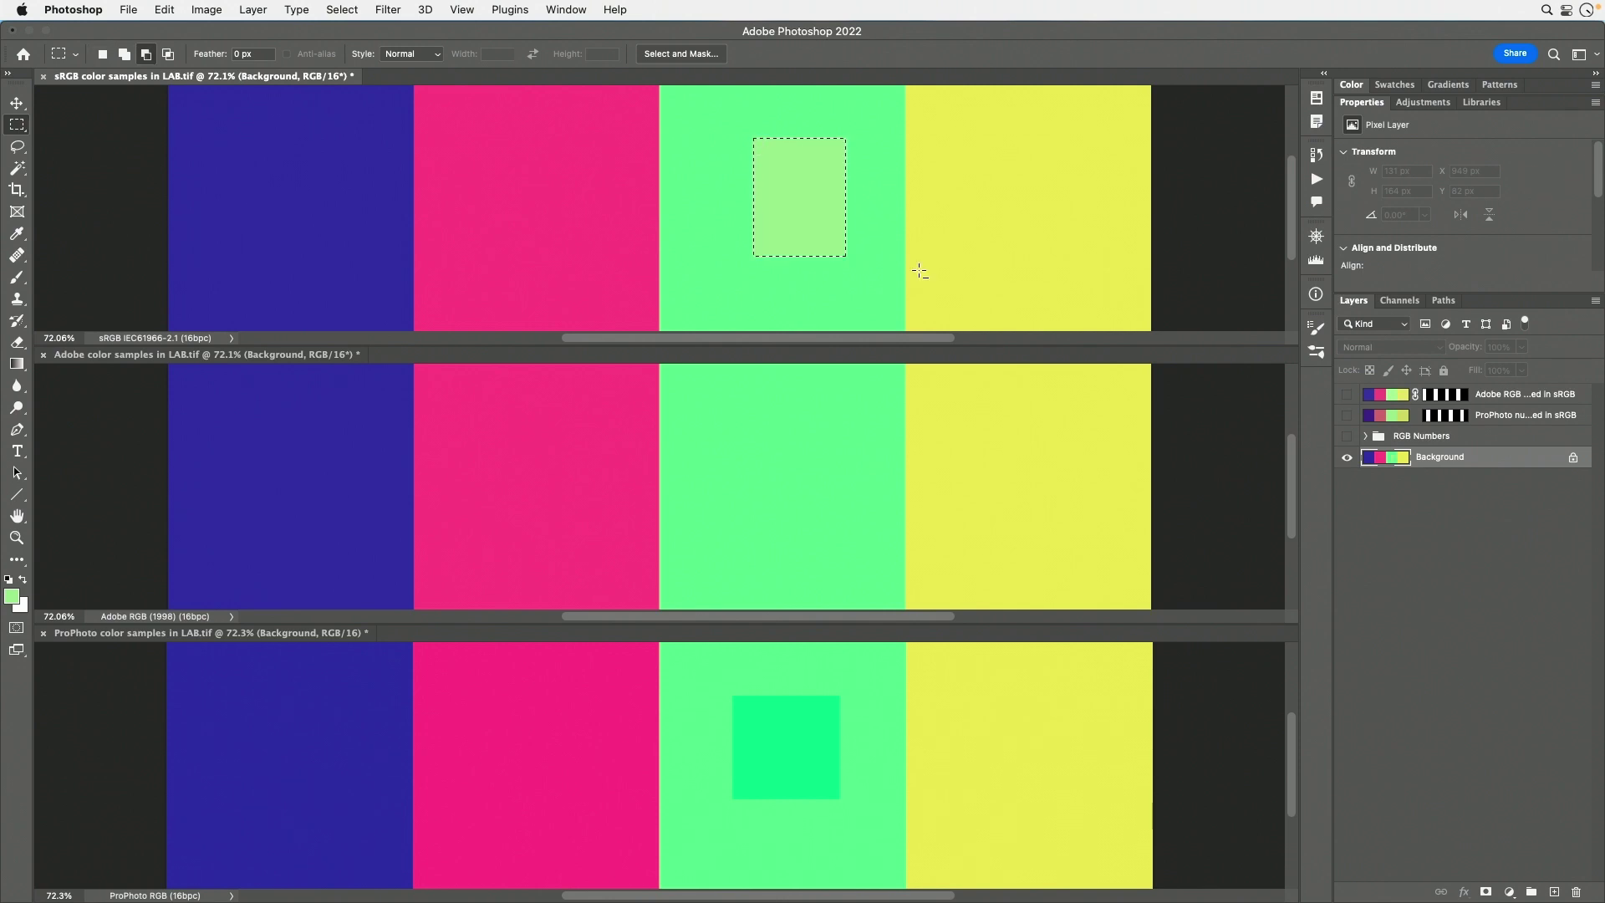
pyautogui.press('super+d')
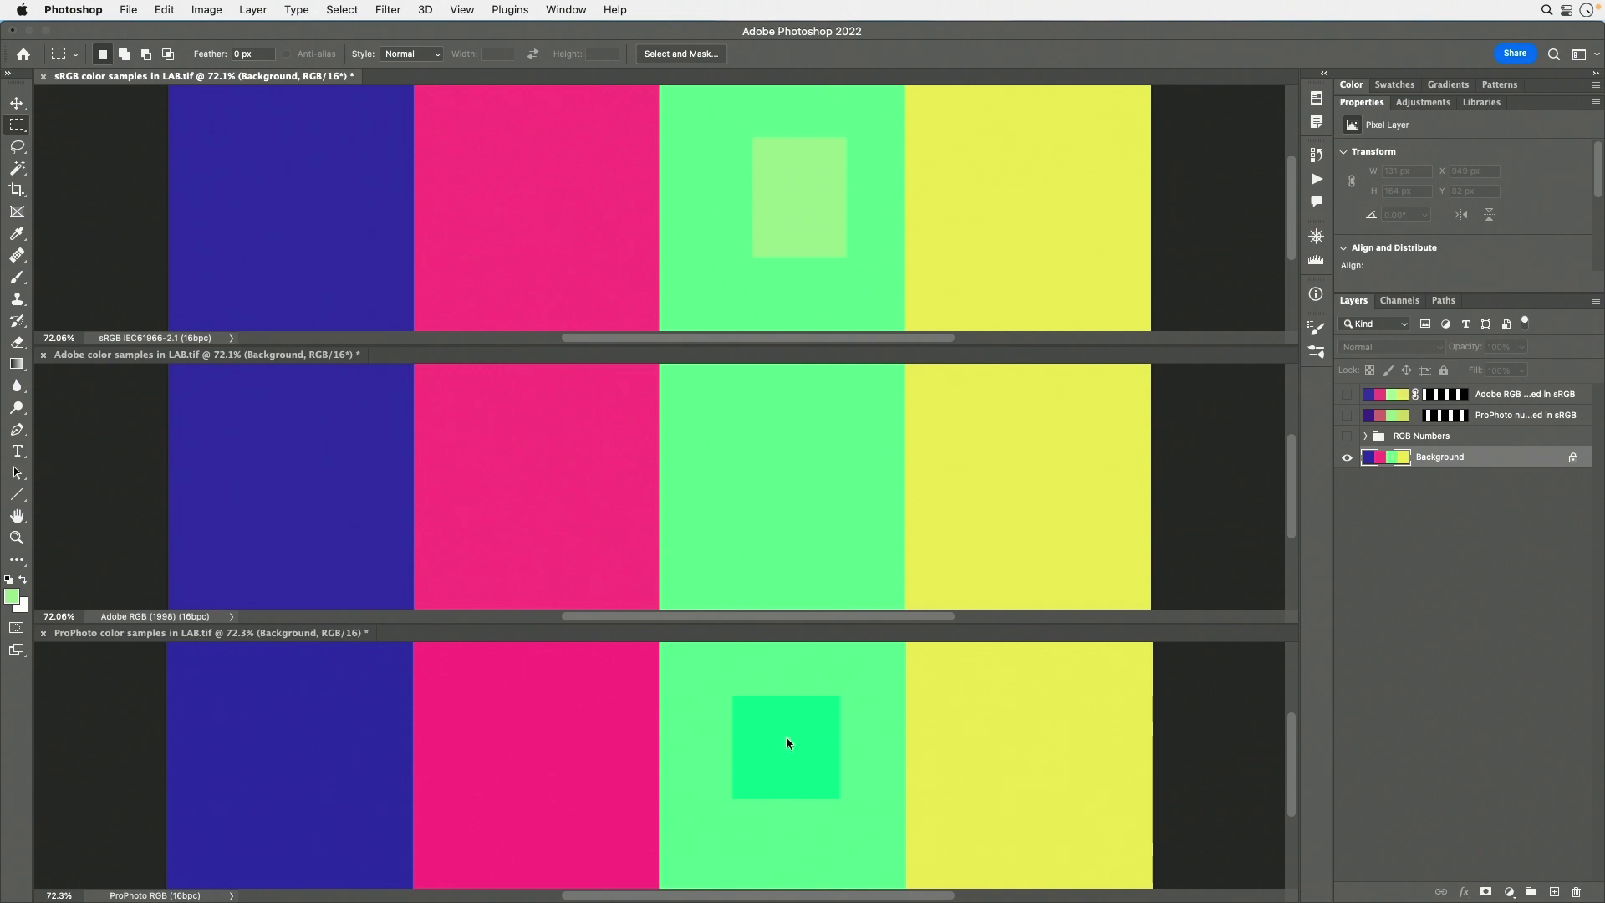
# Fill an upright rectangle inside the Adobe RGB document's green patch with the same foreground color, and deselect
pyautogui.click(109, 356)
pyautogui.moveTo(764, 422); pyautogui.dragTo(853, 545)
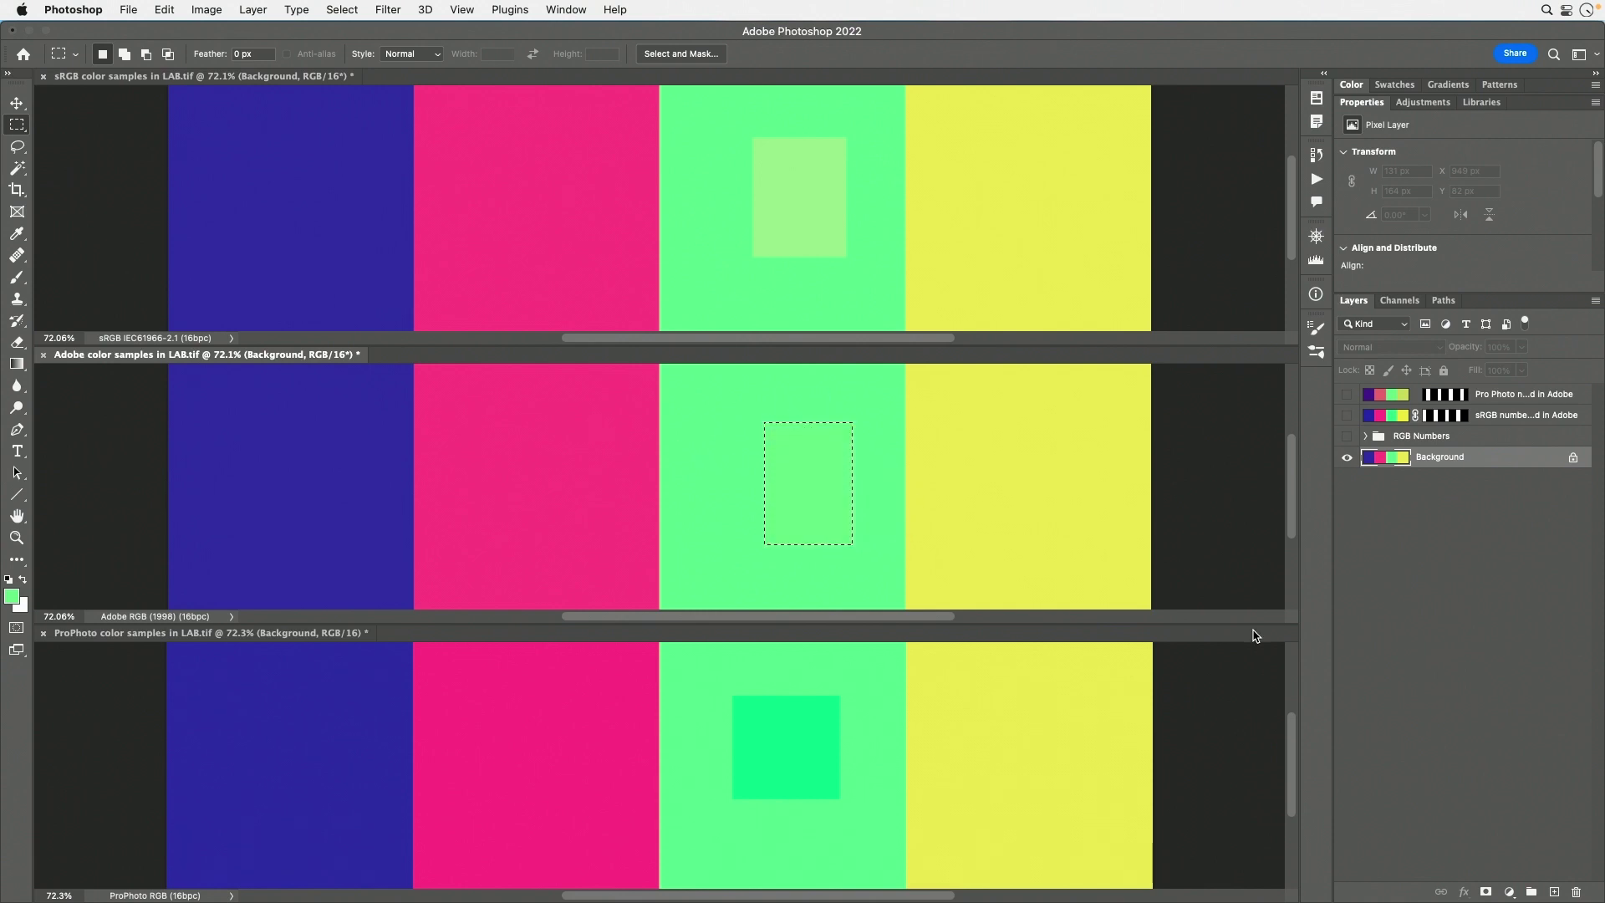
pyautogui.hotkey('alt', 'BackSpace')
pyautogui.press('super+d')
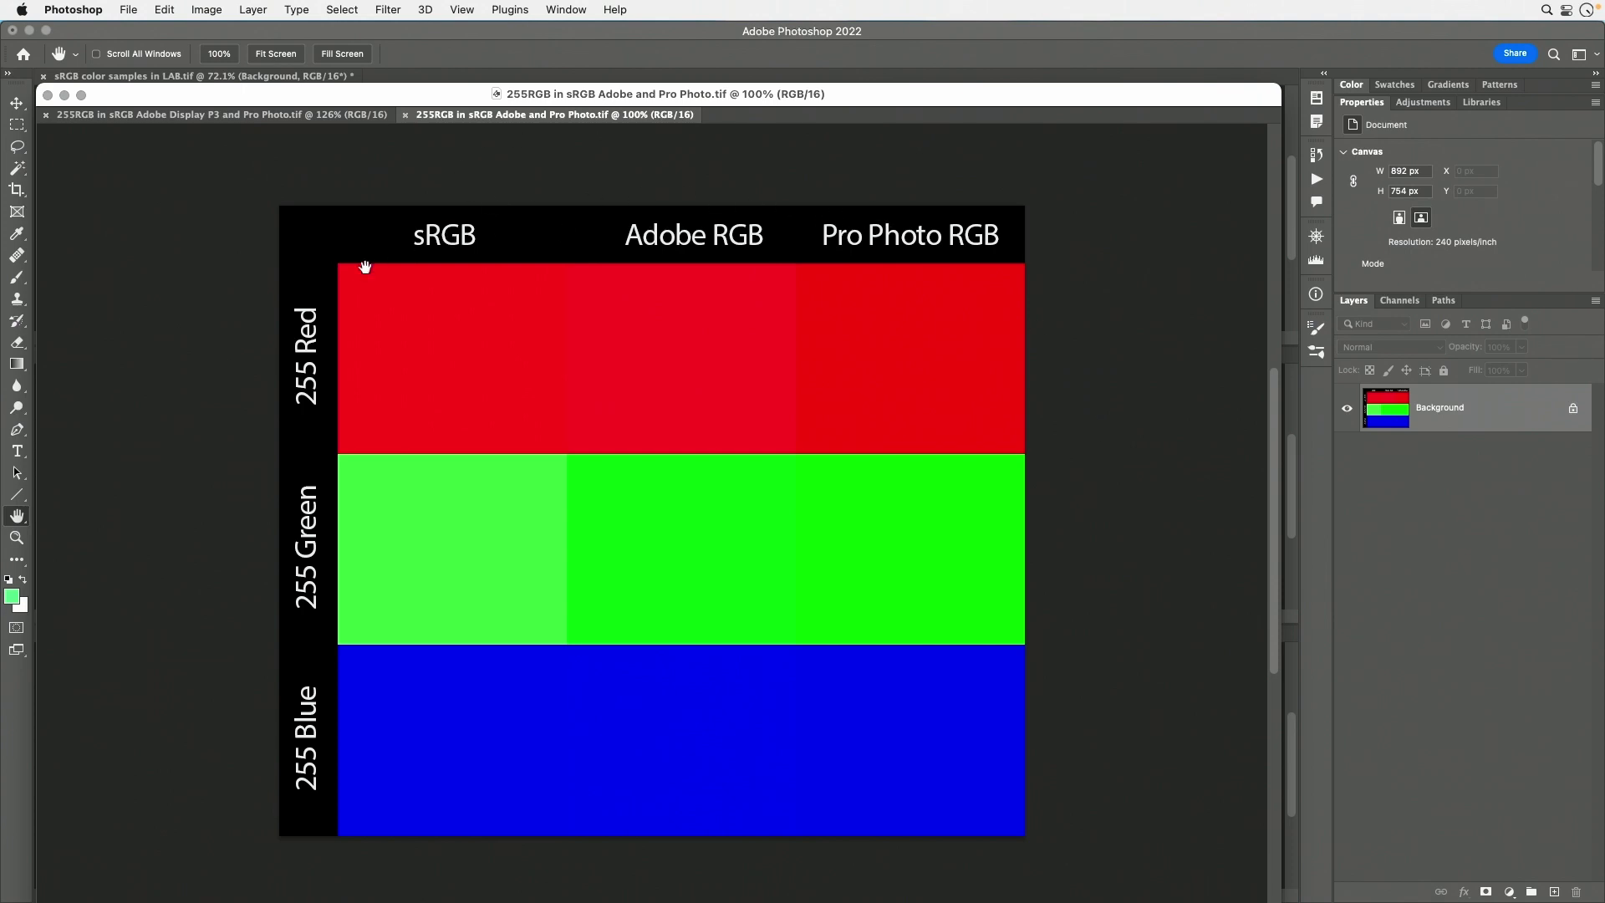
# Inspect the RGB numbers of fully saturated green and red in the foreground Color Picker, and cancel without changing the color
pyautogui.click(12, 596)
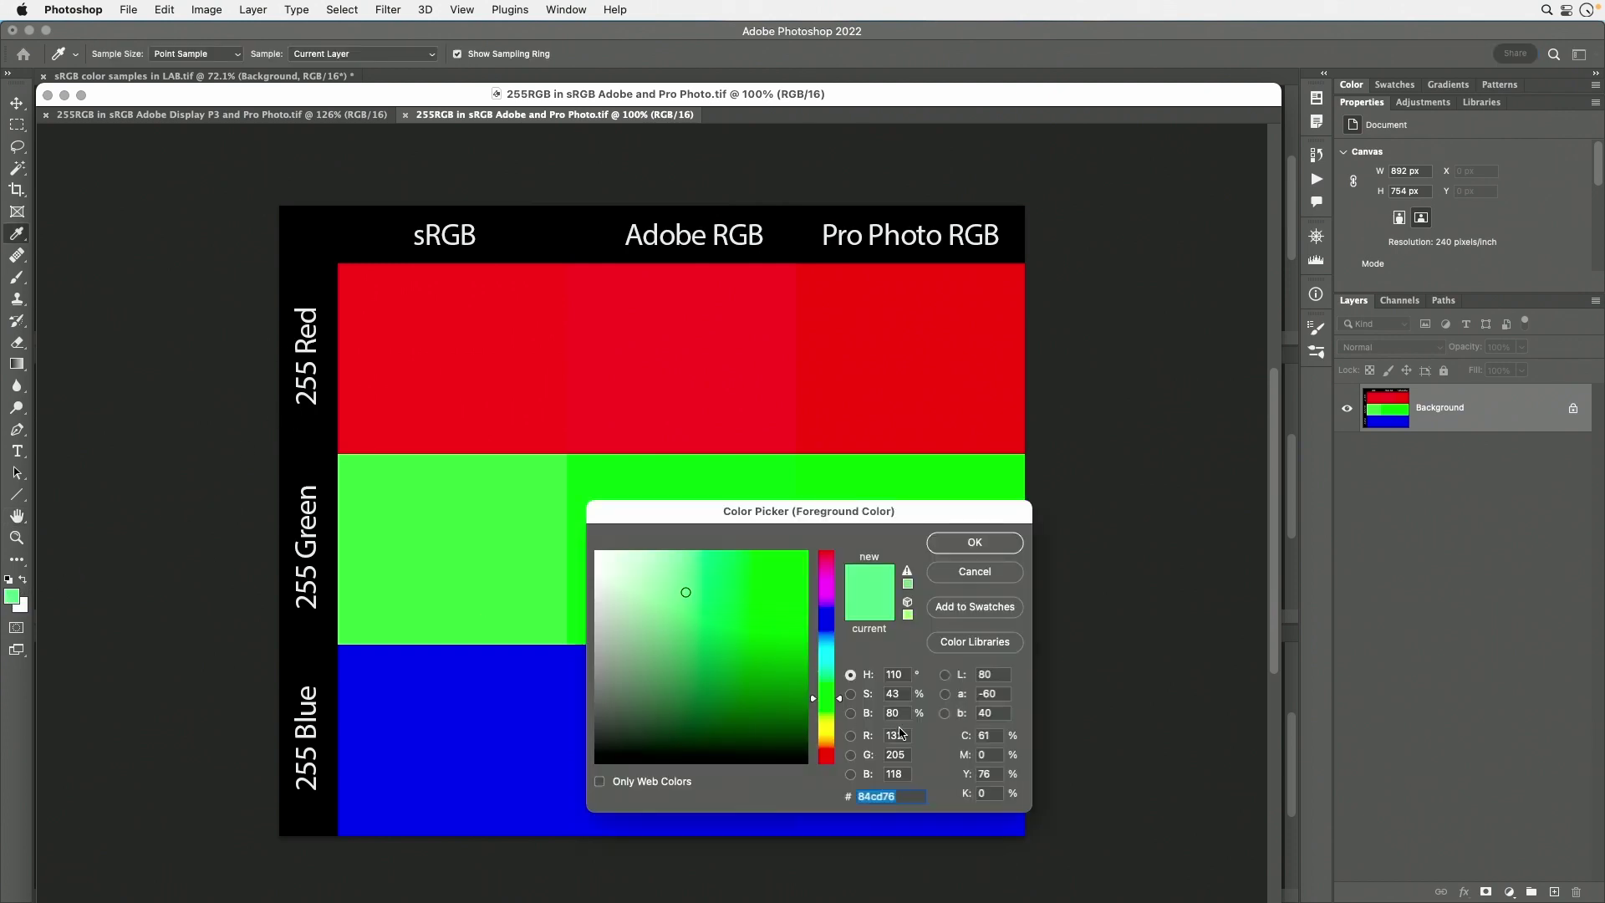
pyautogui.click(732, 612)
pyautogui.click(900, 484)
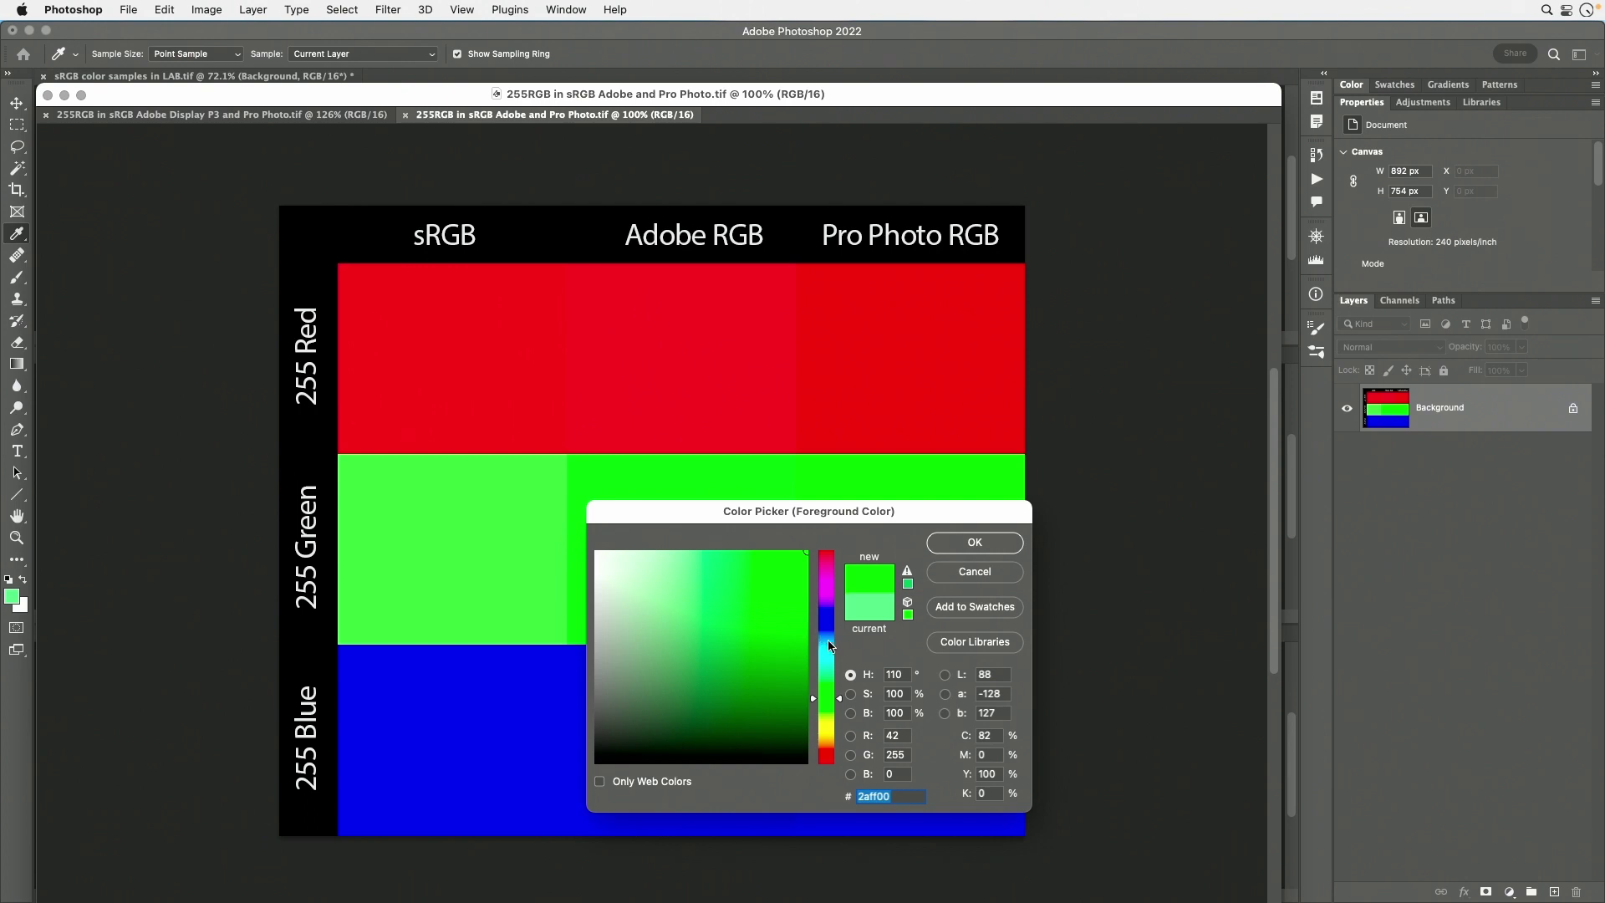
pyautogui.moveTo(830, 645); pyautogui.dragTo(853, 455)
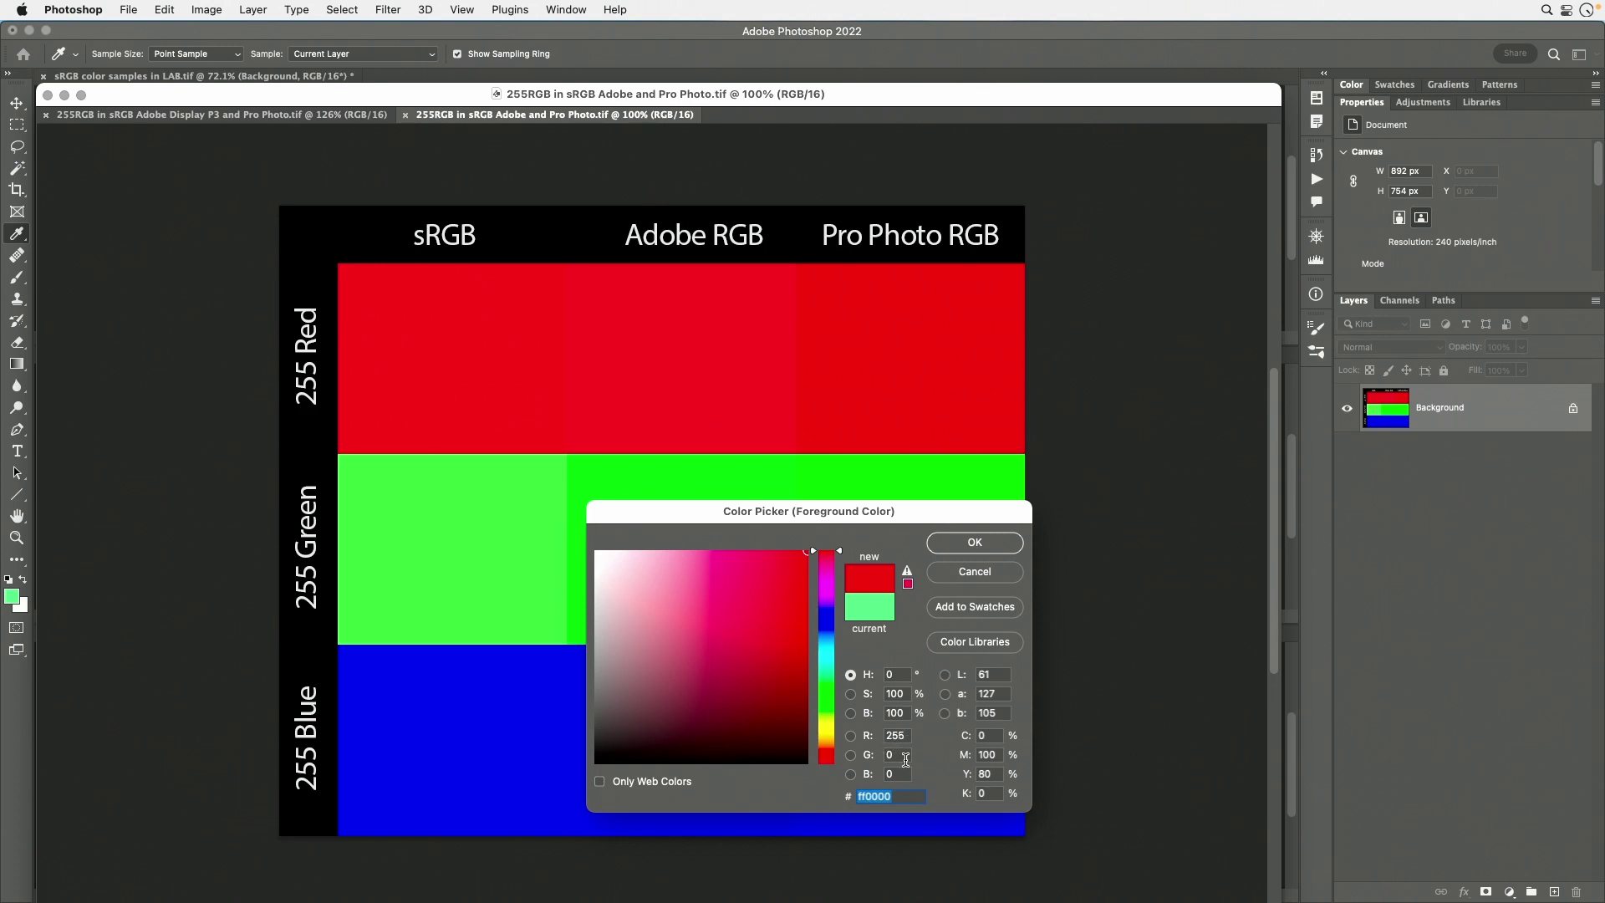
pyautogui.click(986, 574)
pyautogui.press('h')
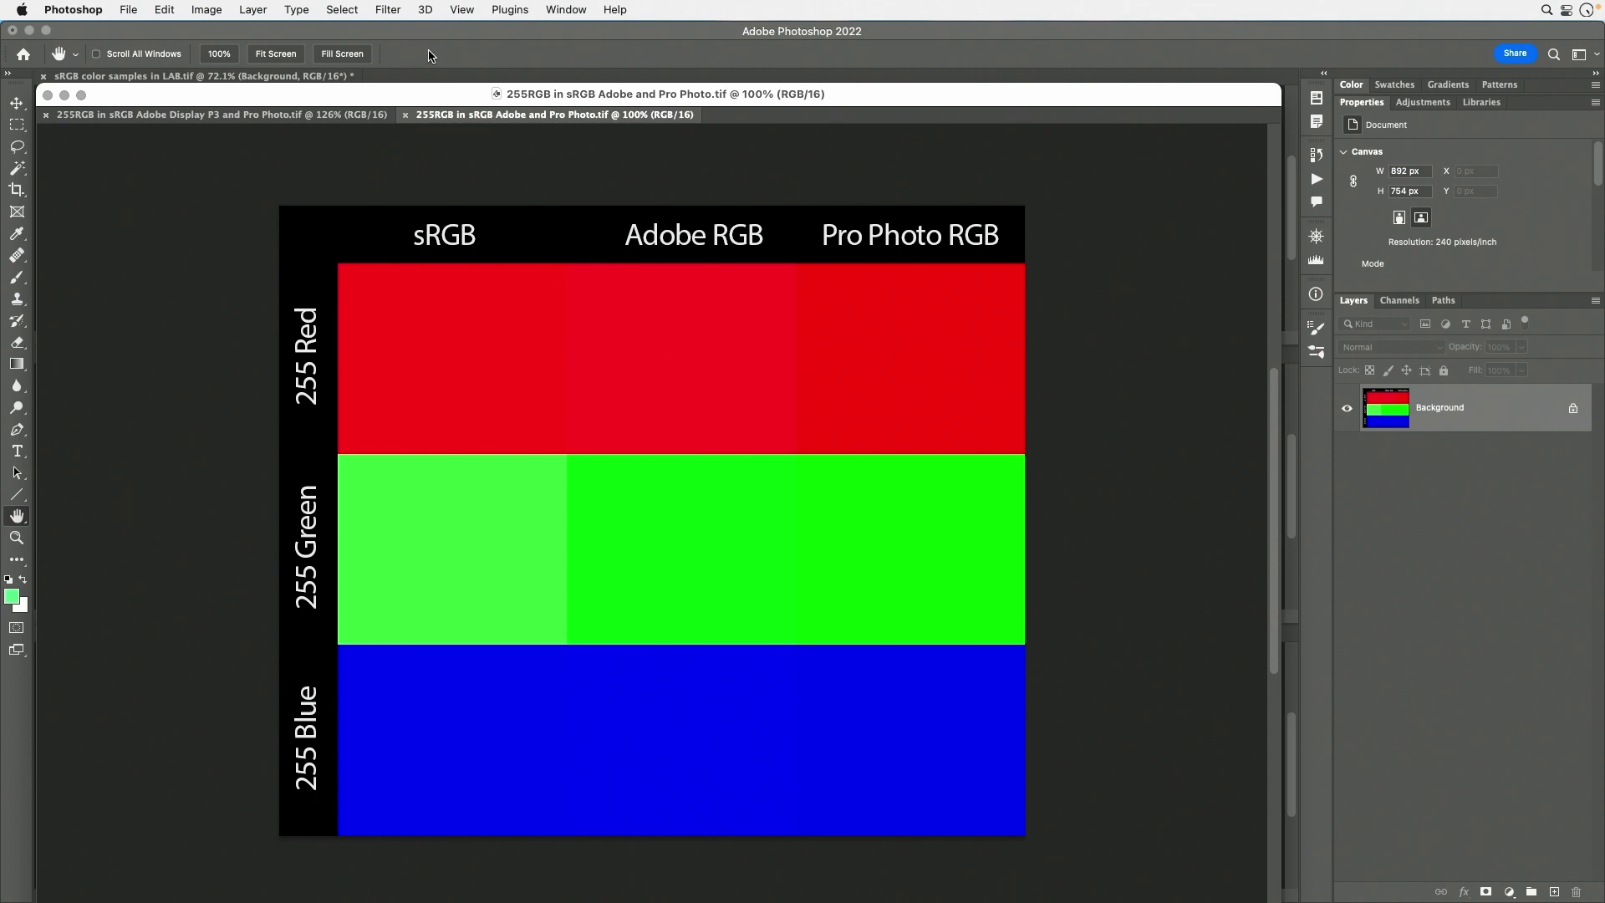
# Soft-proof the 255 RGB chart with a custom proof condition simulating HDTV (Rec. 709) with RGB numbers preserved
pyautogui.click(460, 10)
pyautogui.moveTo(468, 32)
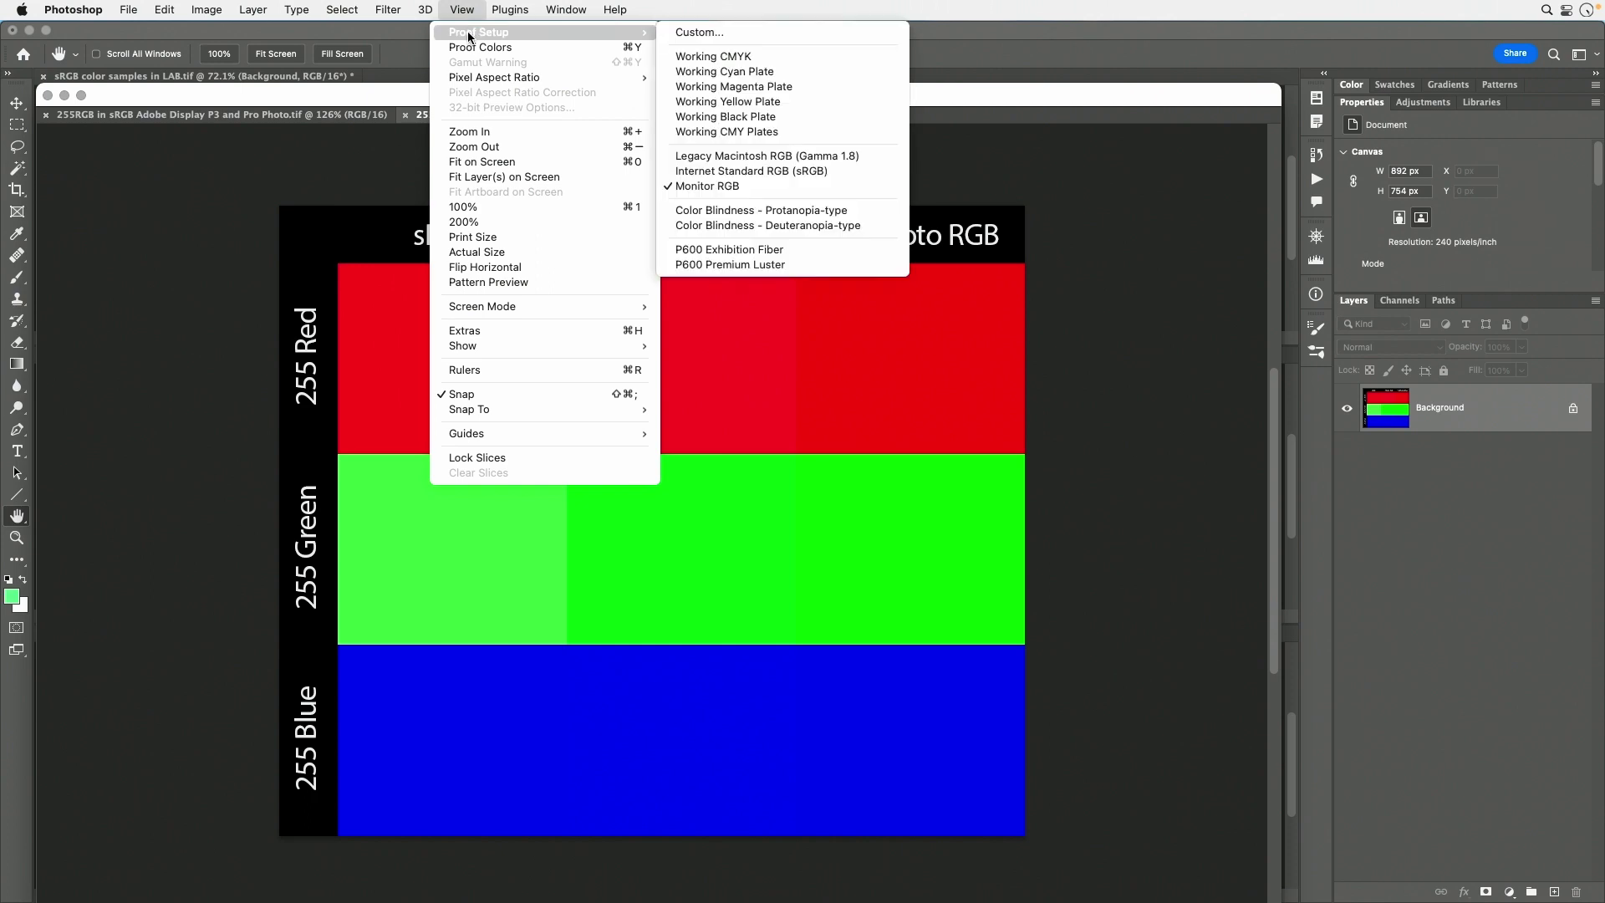
pyautogui.click(696, 34)
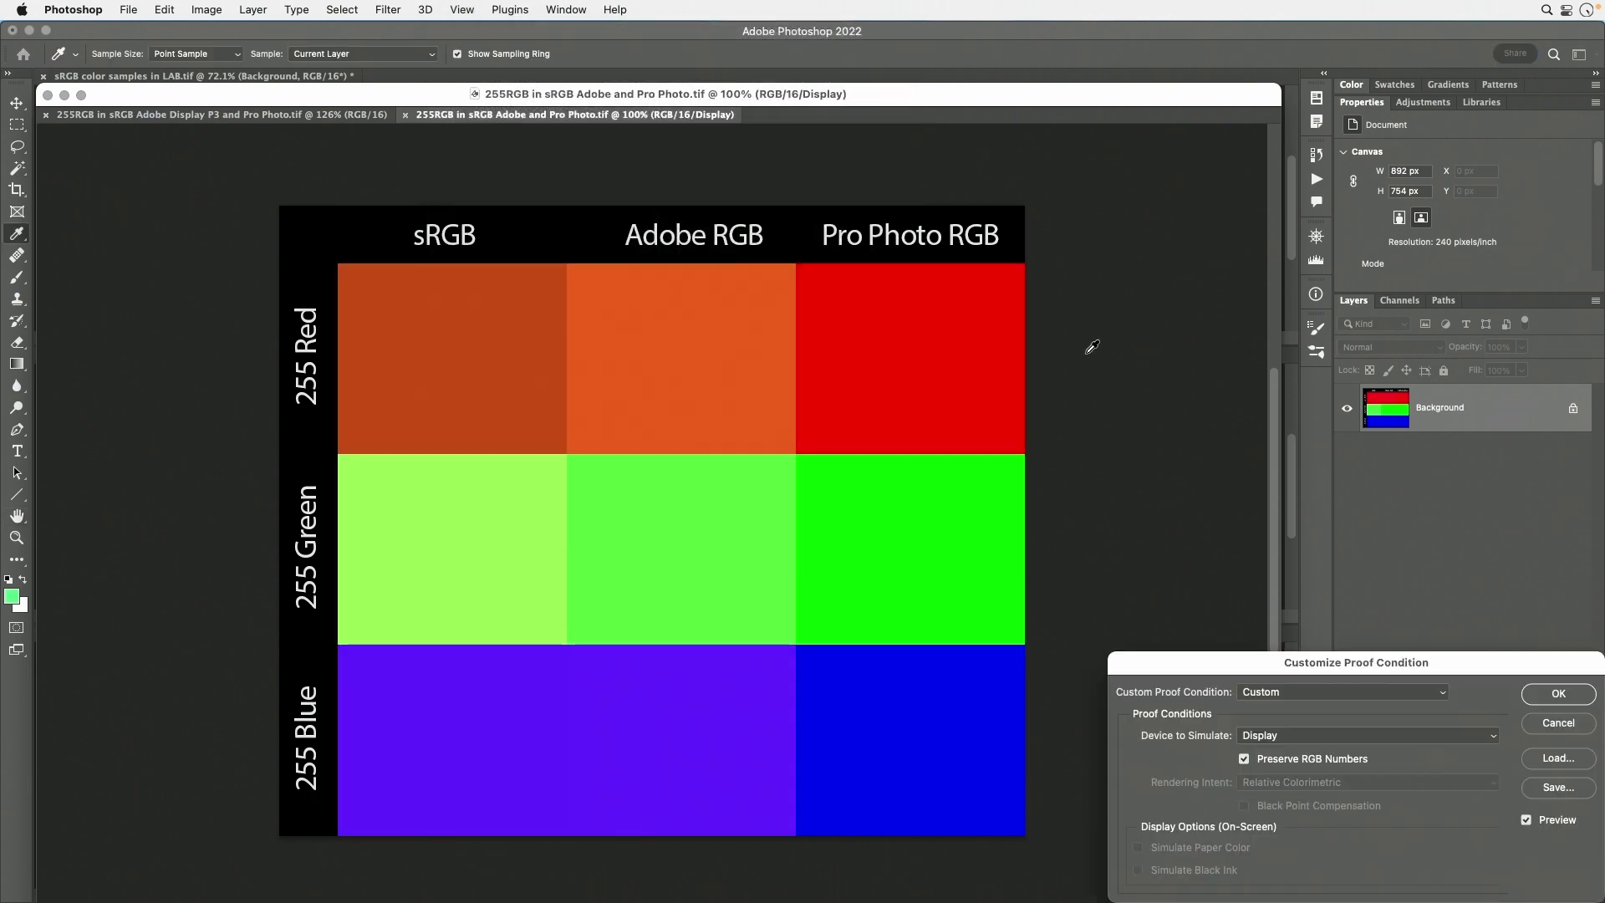
pyautogui.moveTo(1242, 658); pyautogui.dragTo(1174, 205)
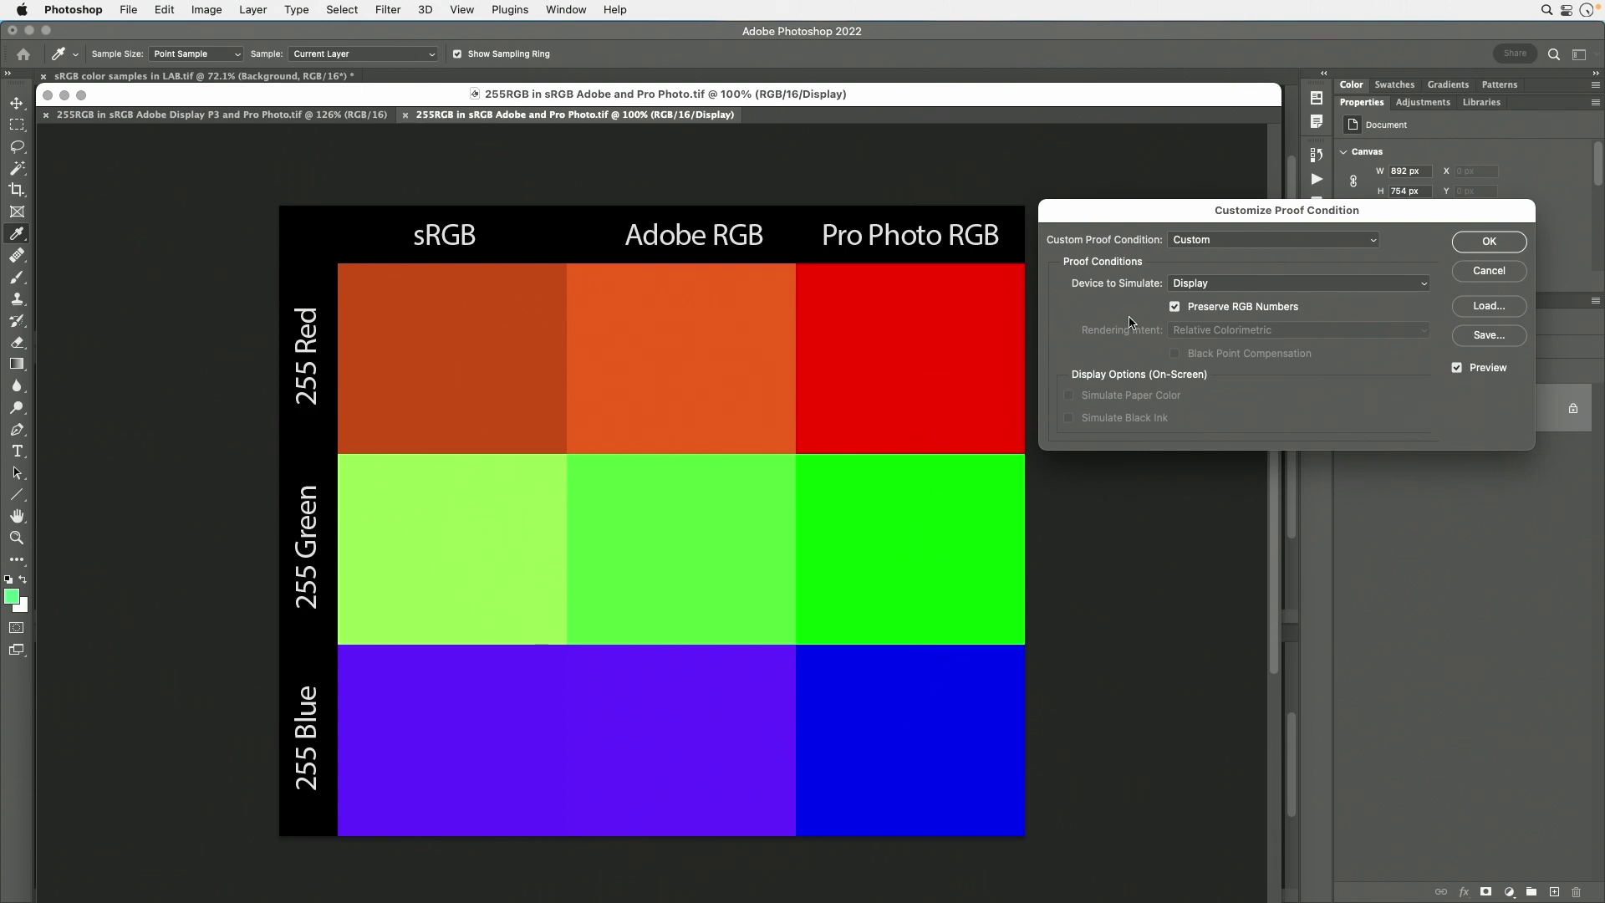
pyautogui.click(1255, 240)
pyautogui.click(1252, 240)
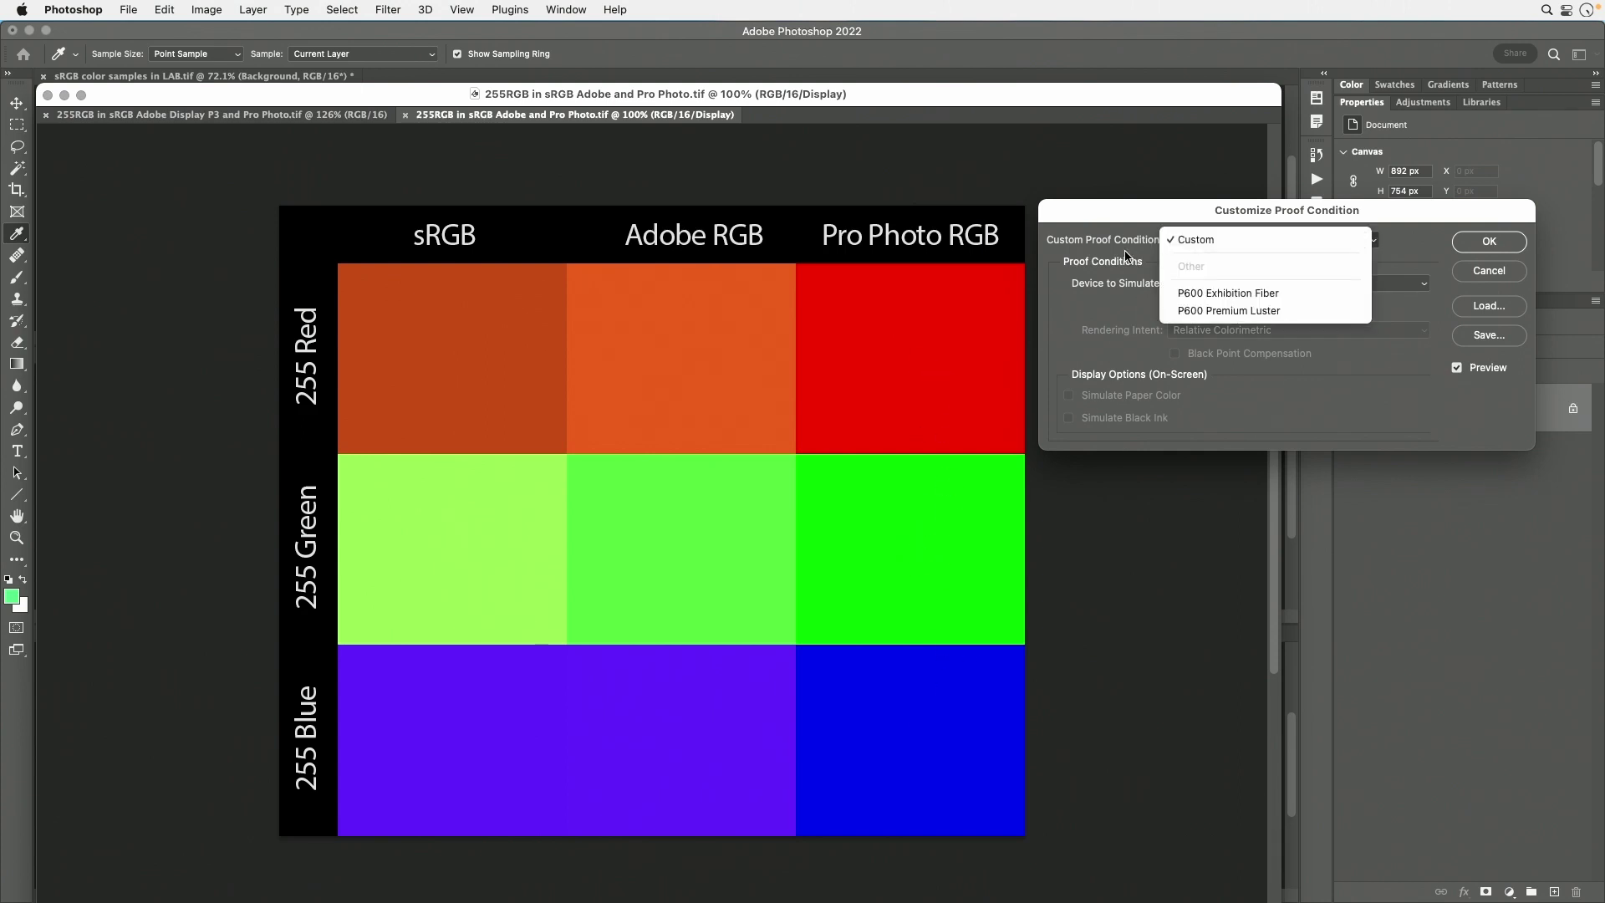
pyautogui.click(1237, 282)
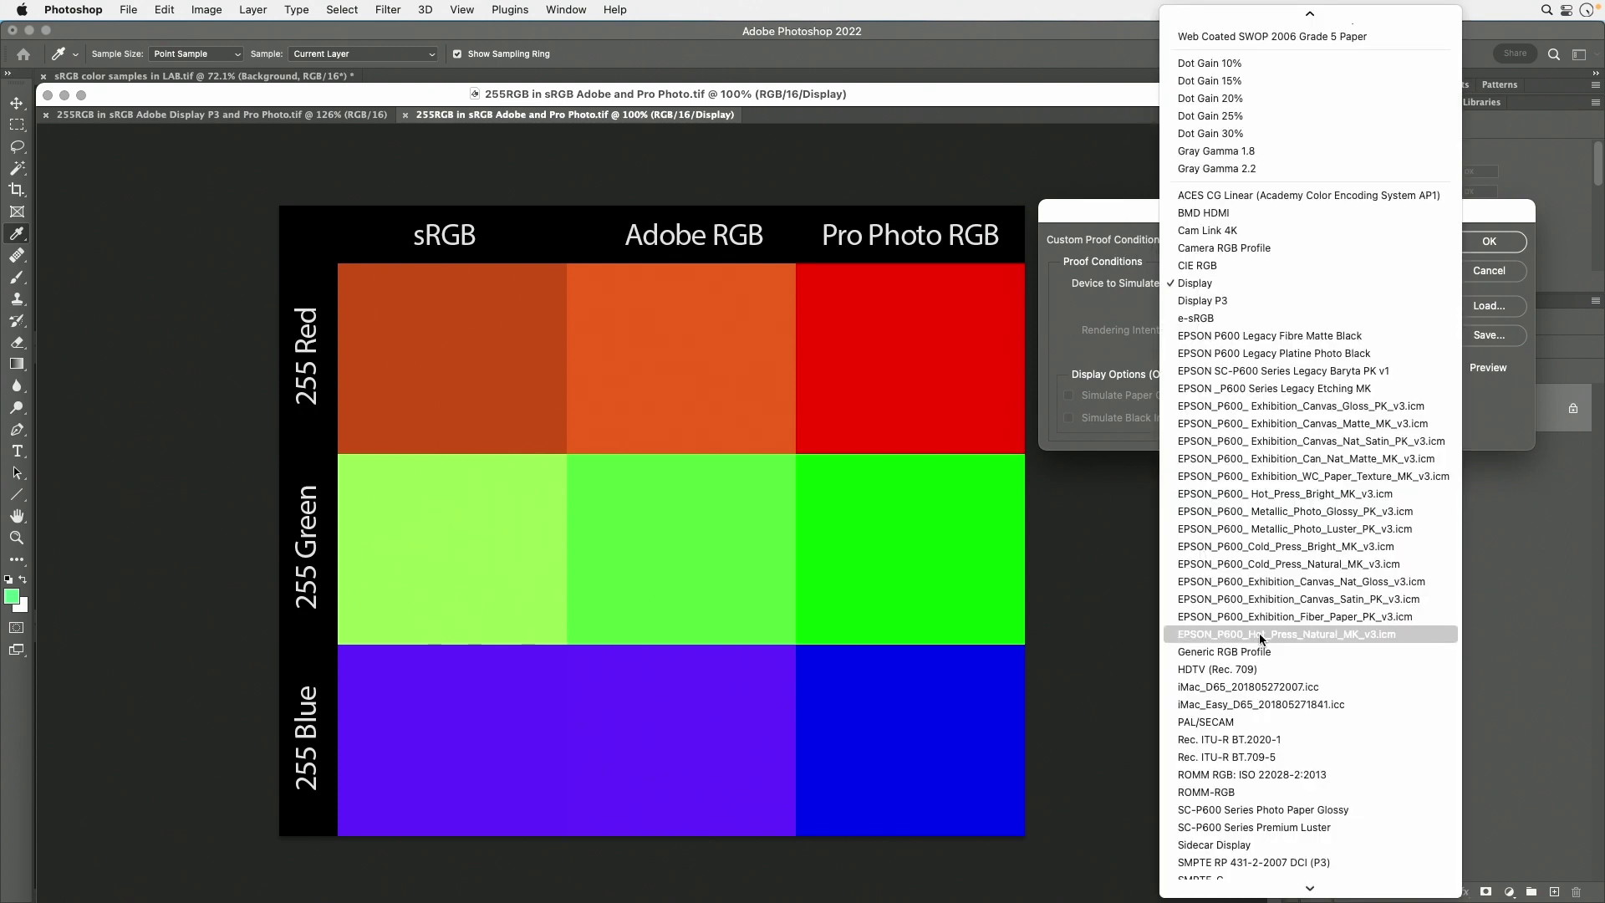
pyautogui.moveTo(1254, 891)
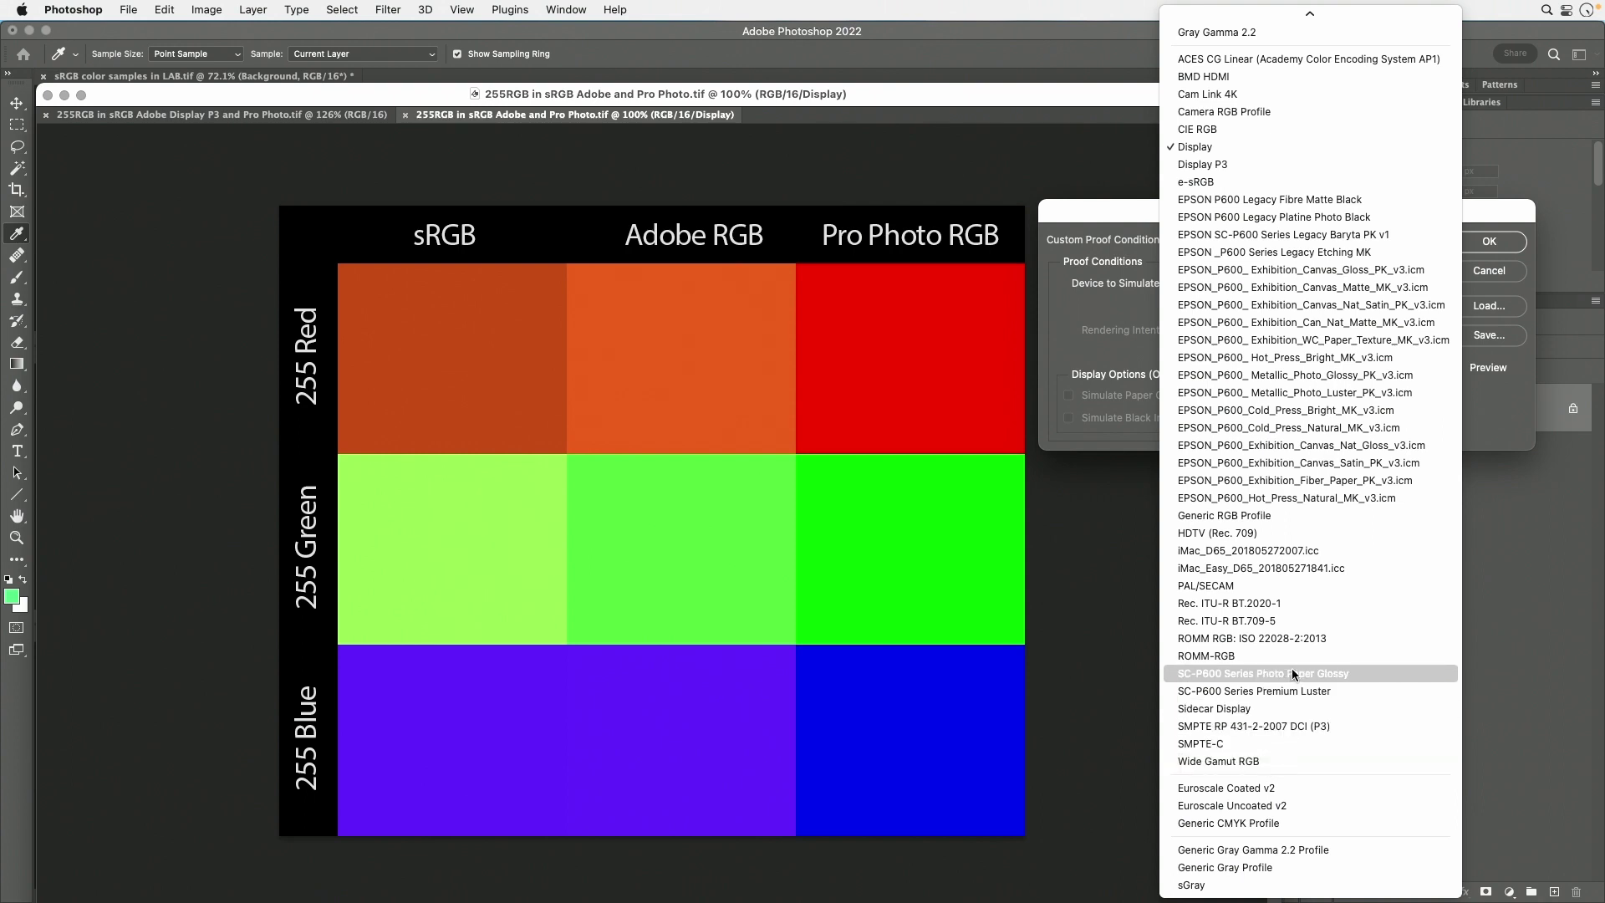
pyautogui.click(1271, 533)
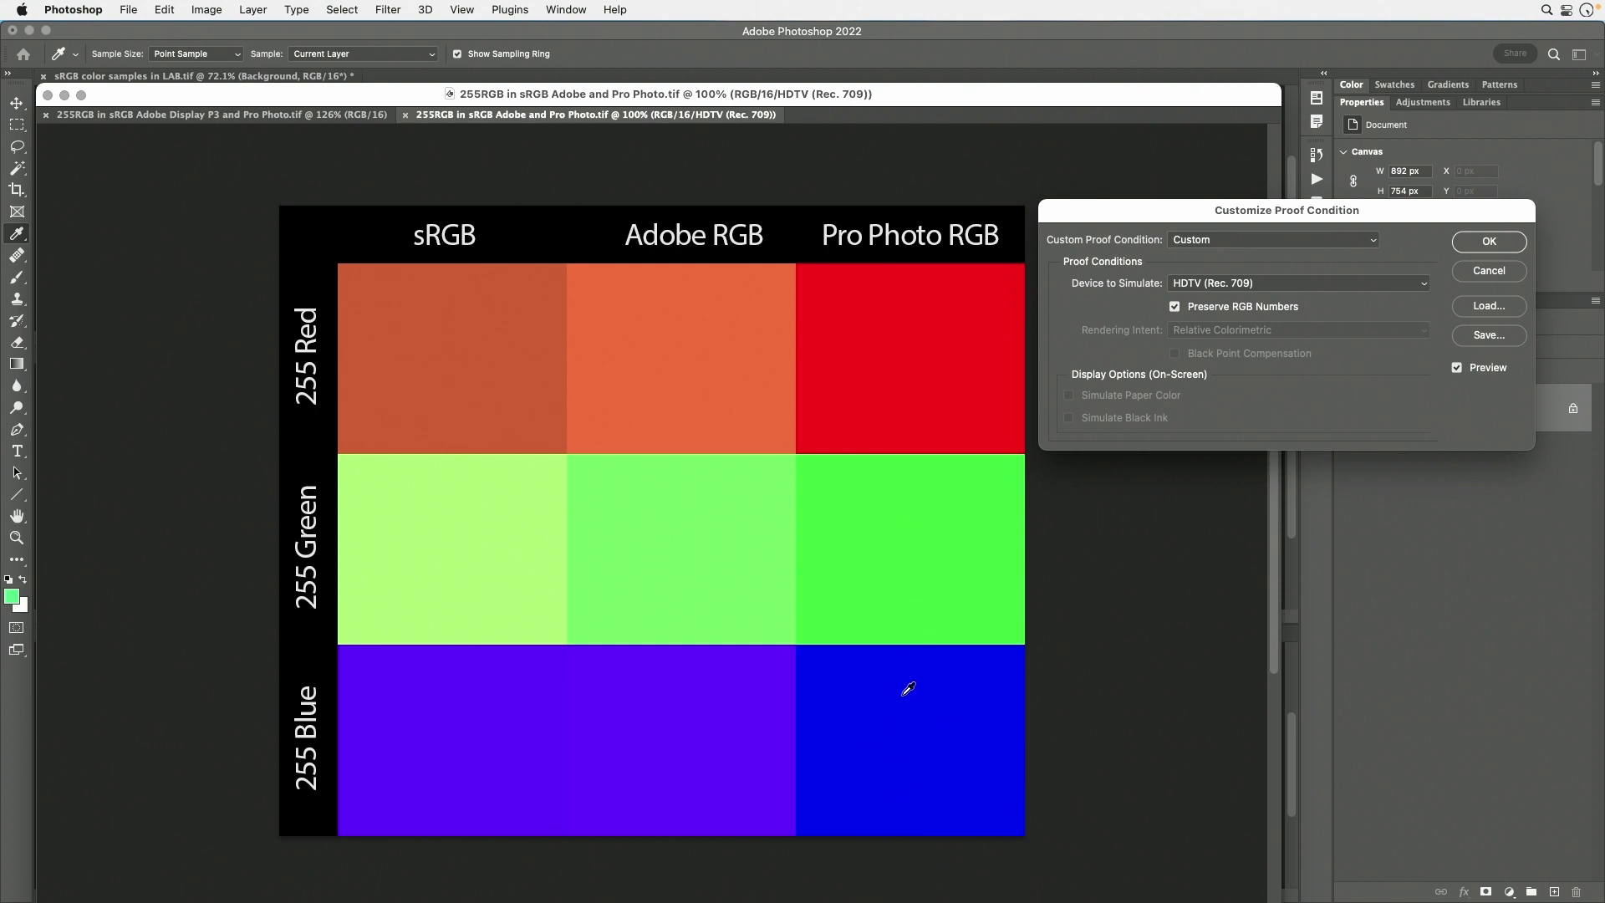
pyautogui.click(1489, 242)
pyautogui.press('h')
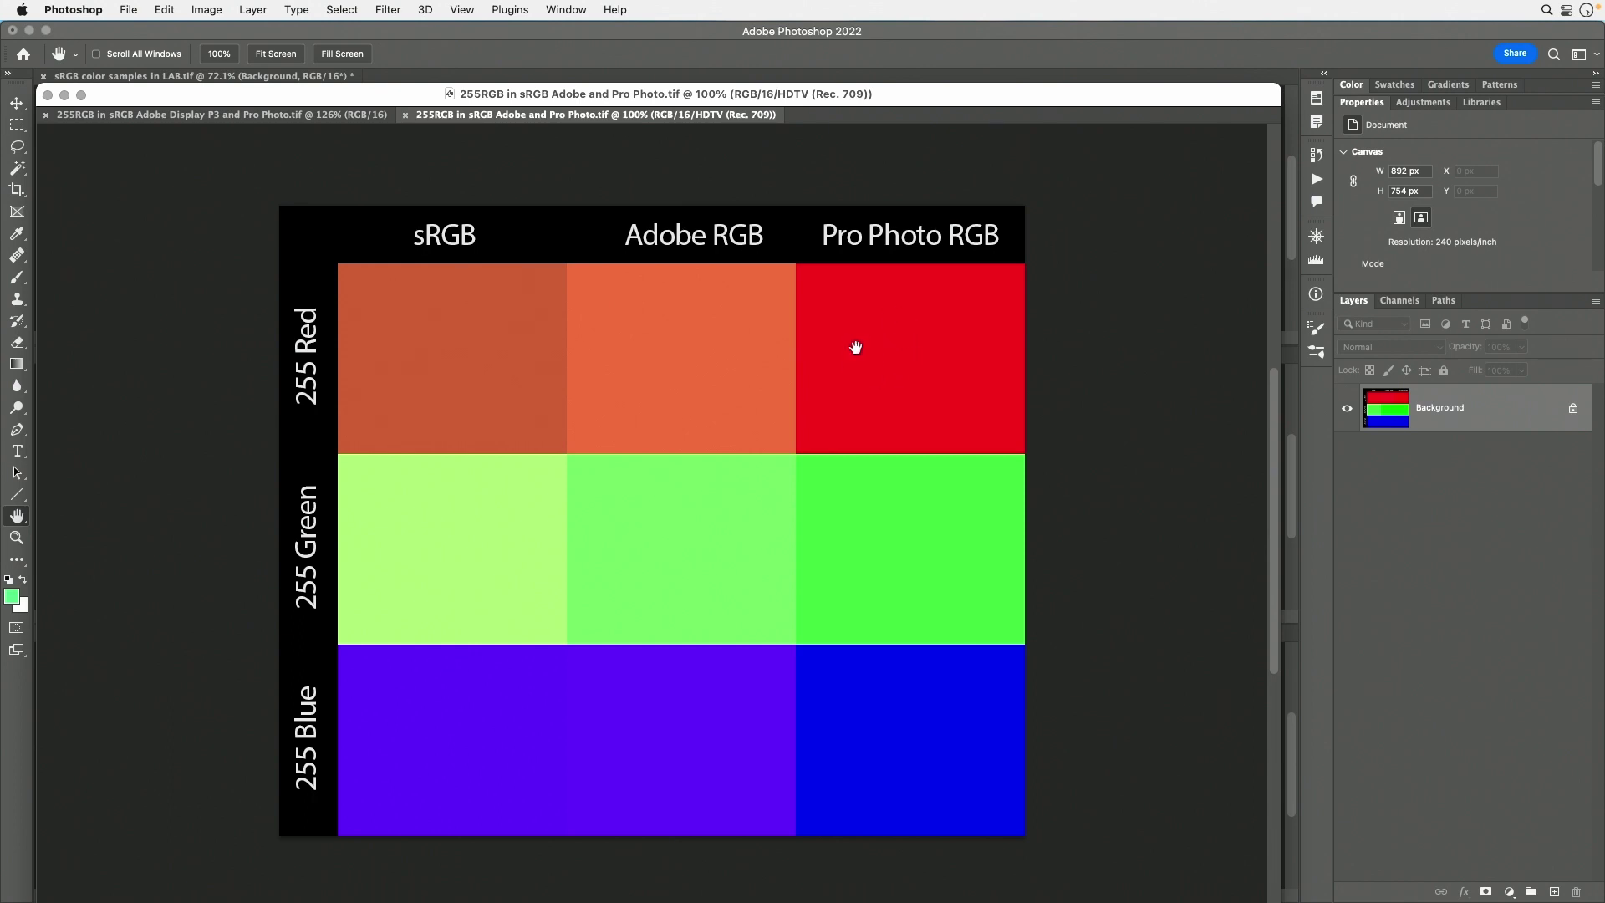
# Turn off proof colors for the 255 RGB chart
pyautogui.click(462, 10)
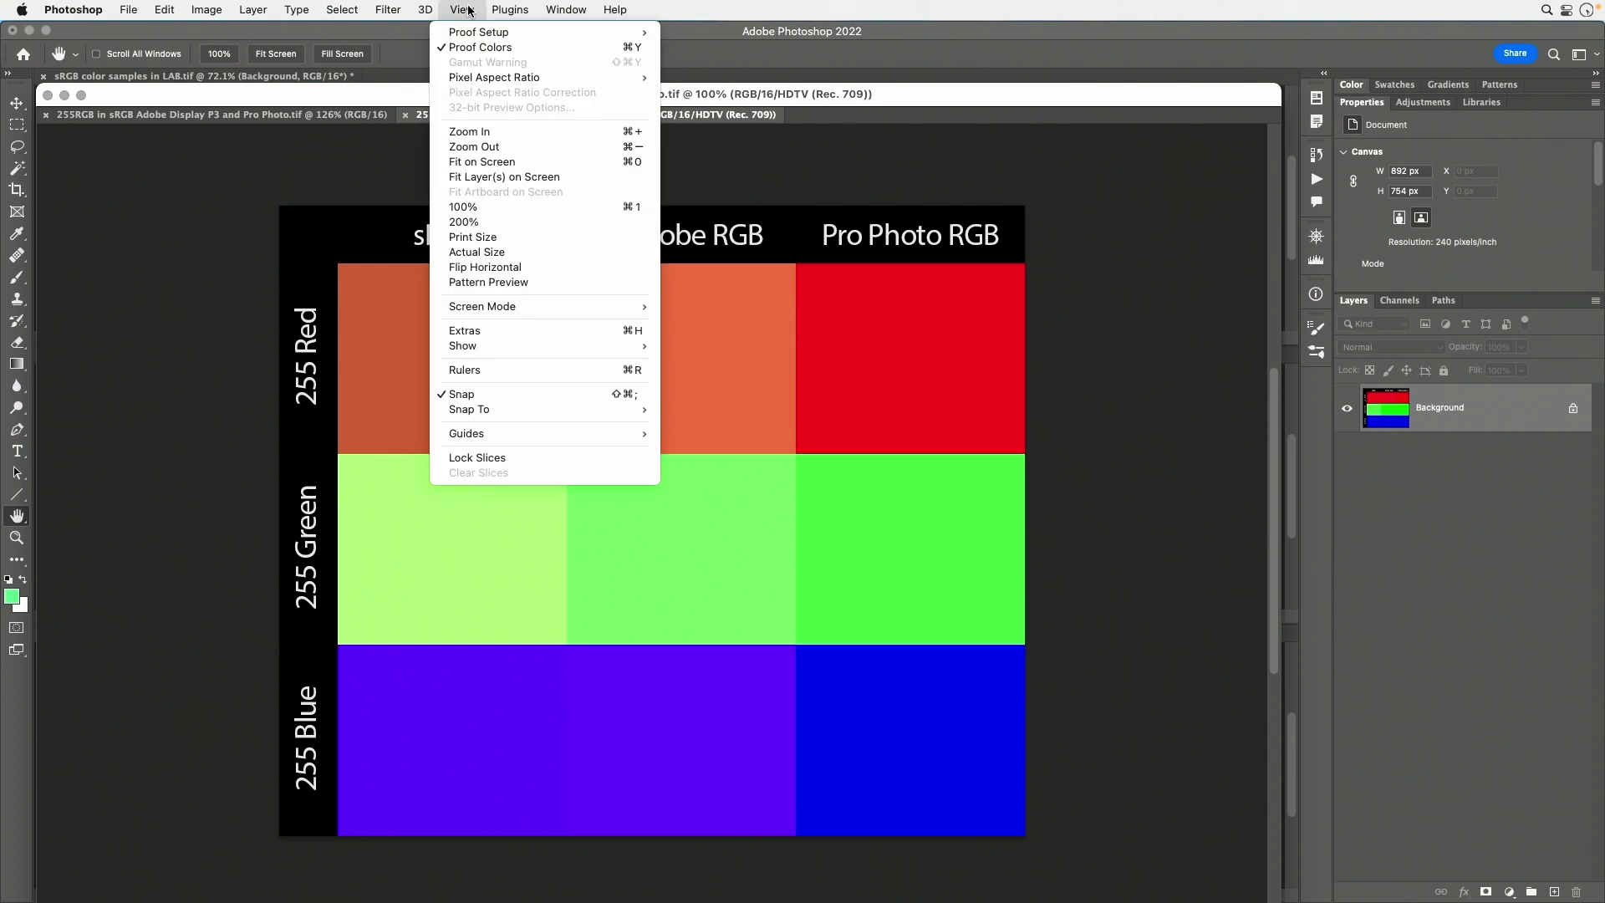
pyautogui.click(471, 48)
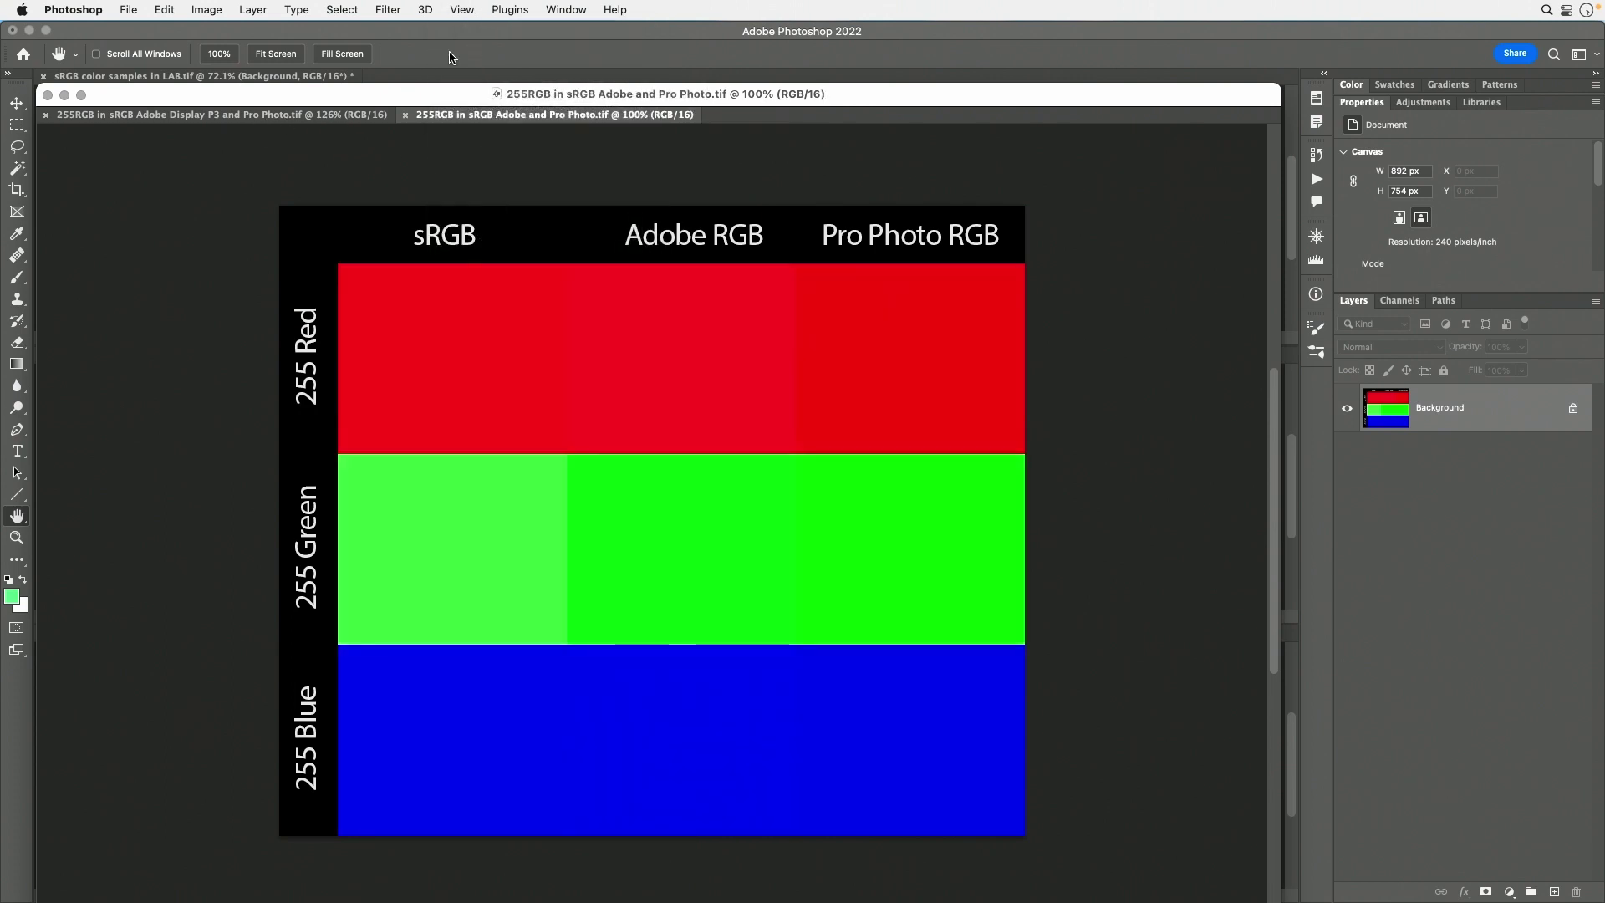
# Bring back the three tiled sample documents and show the RGB Numbers group in the ProPhoto, Adobe RGB and sRGB files
pyautogui.click(285, 74)
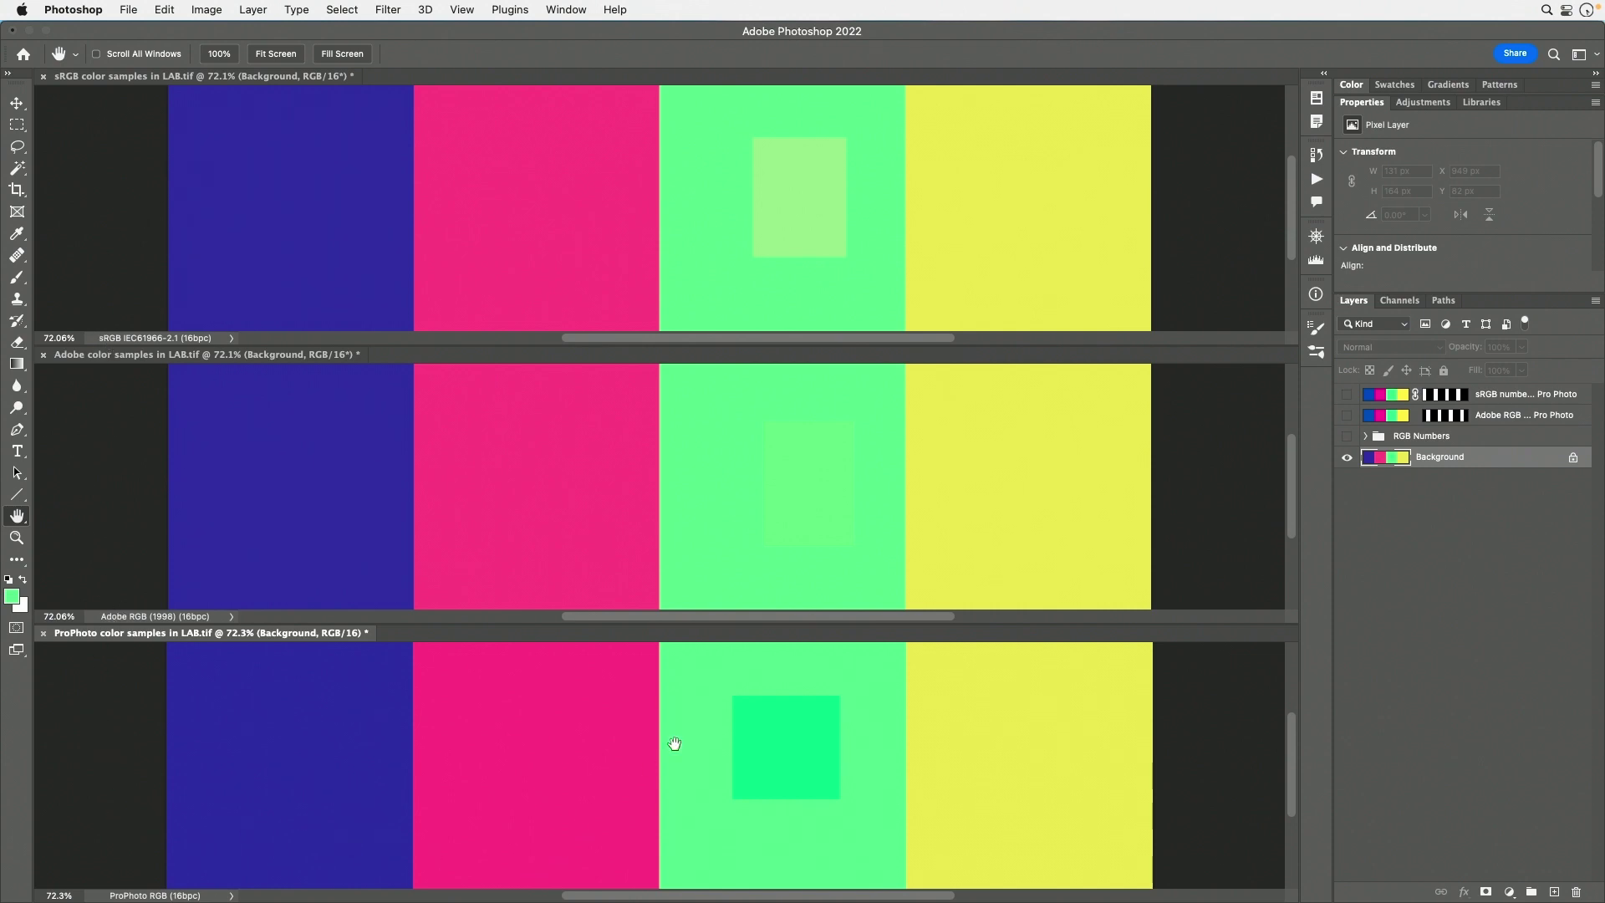
pyautogui.click(1347, 436)
pyautogui.click(1207, 454)
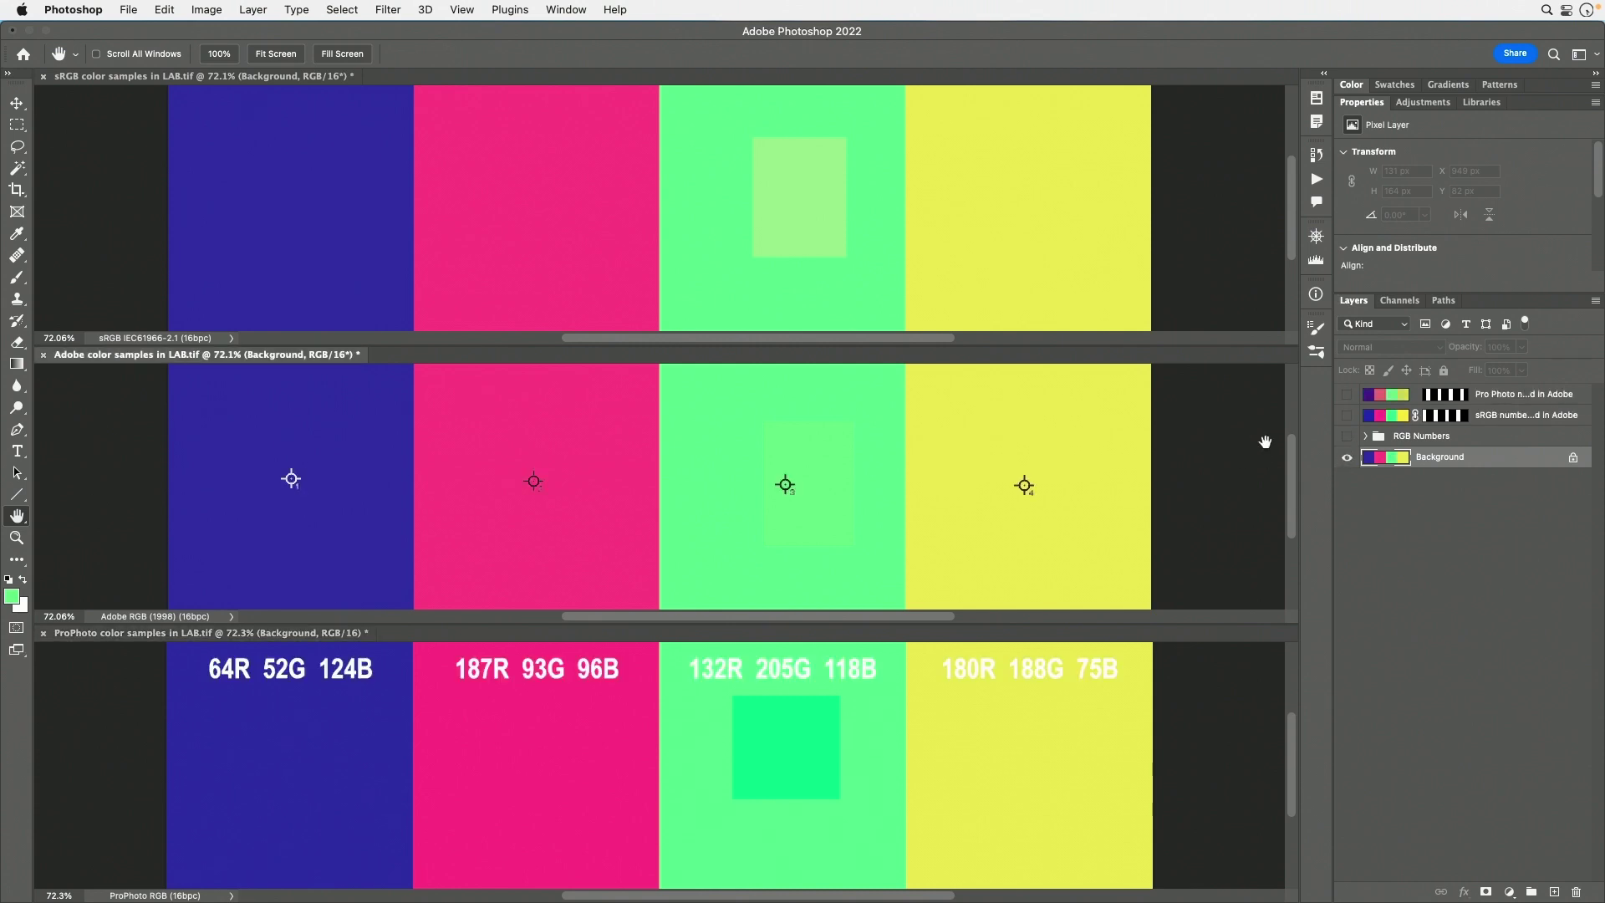
pyautogui.click(1347, 438)
pyautogui.hotkey('ctrl', 'Tab')
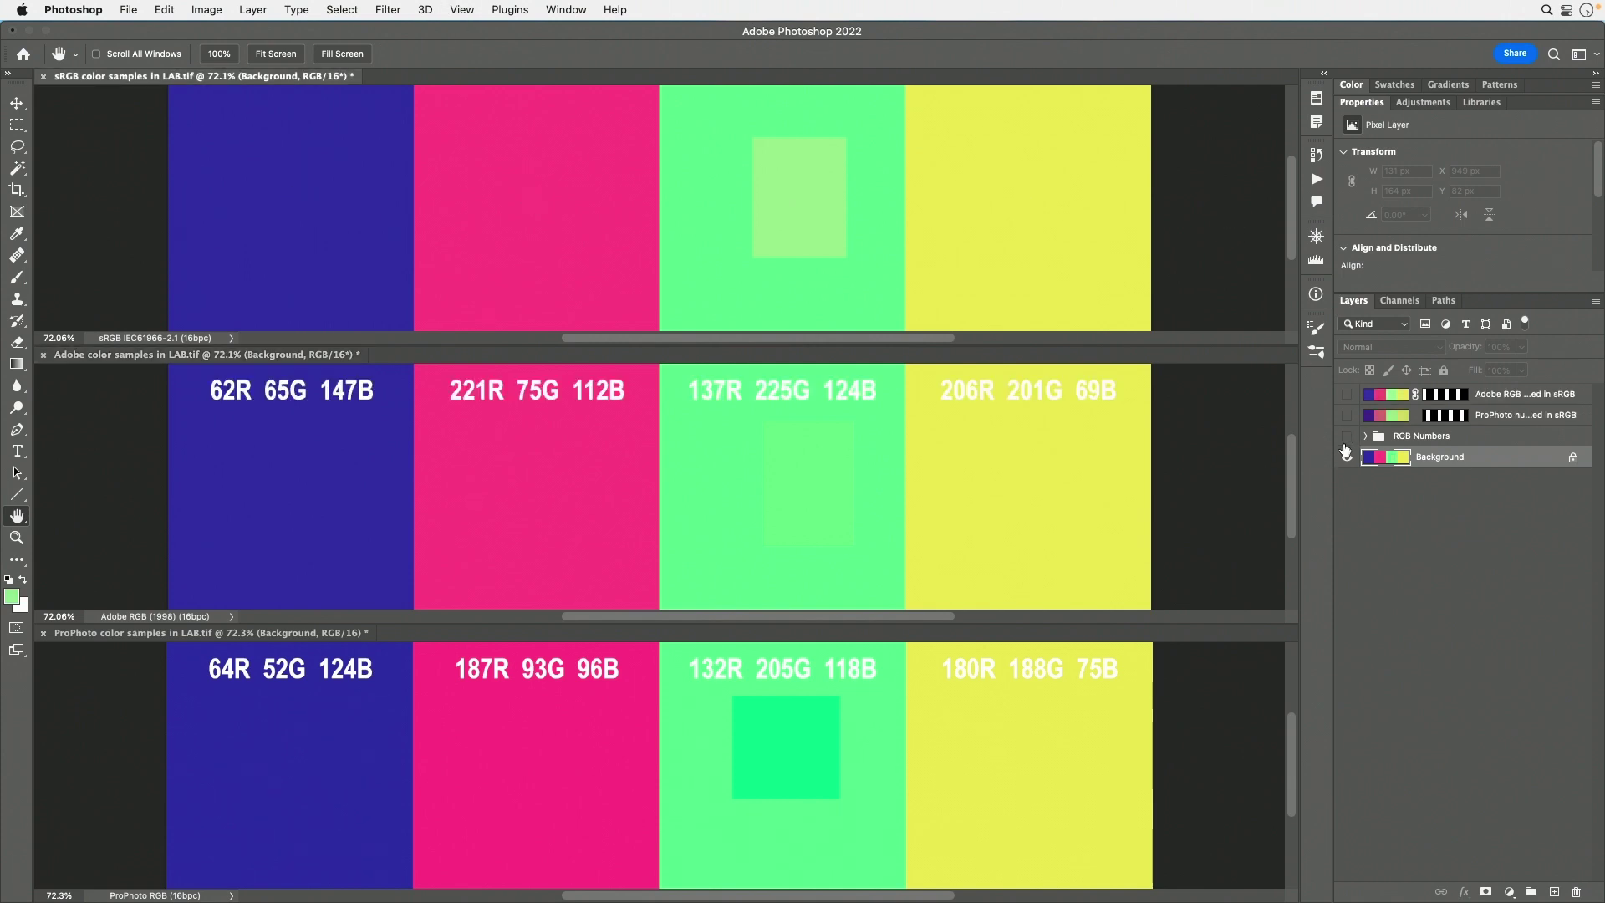
pyautogui.click(1347, 438)
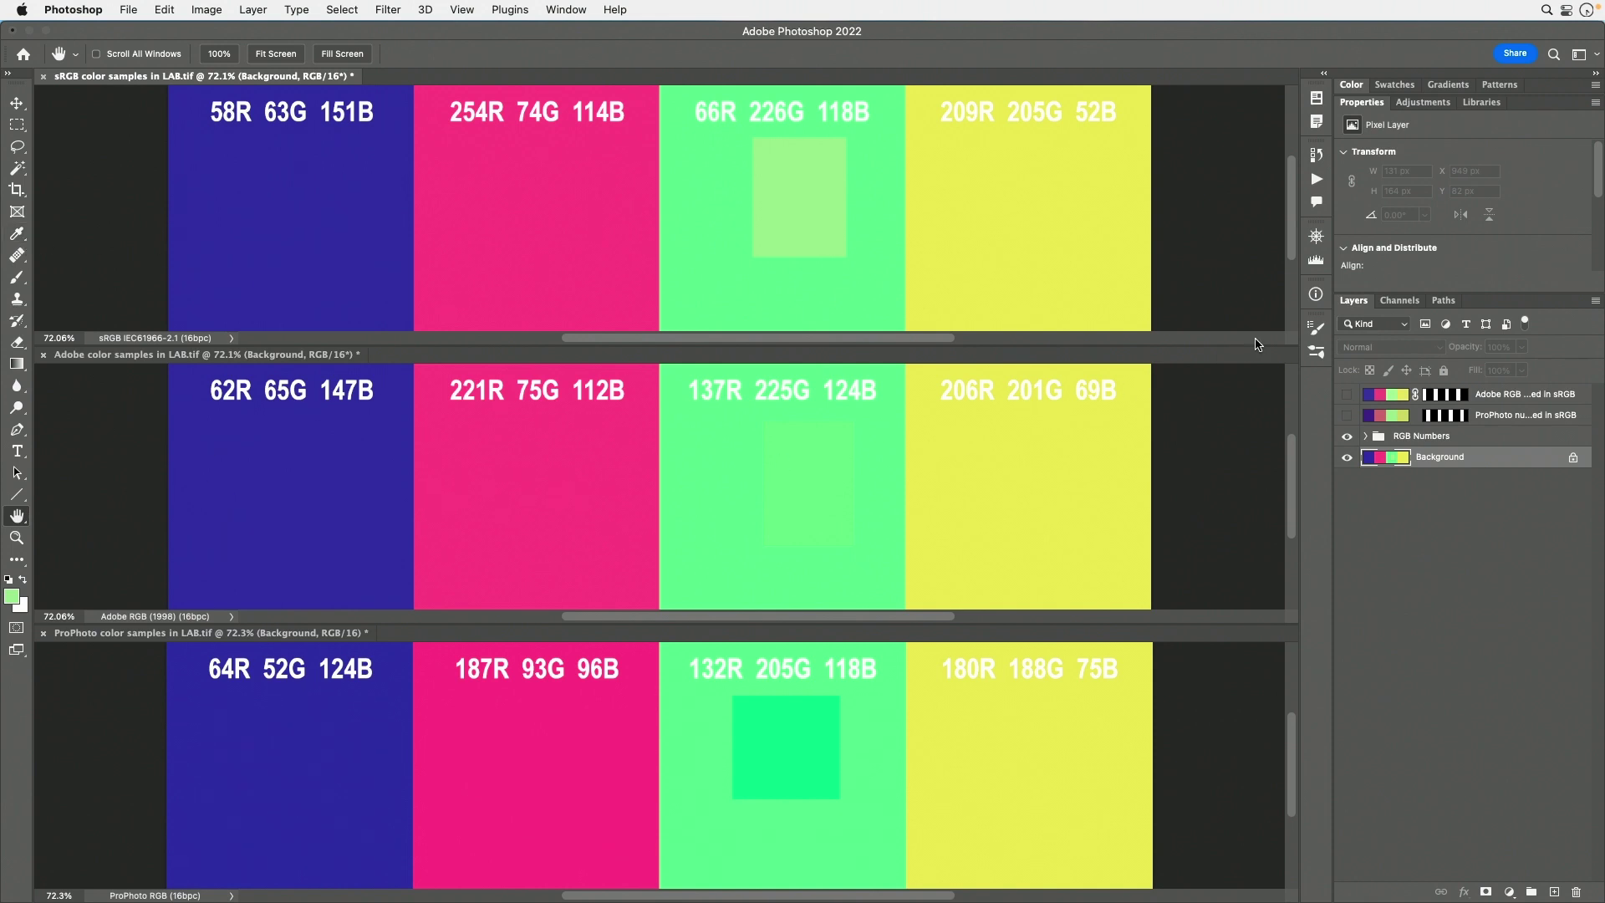
# Check the Lab readings of the four color samplers in the sRGB document, and hide the readout
pyautogui.click(1316, 294)
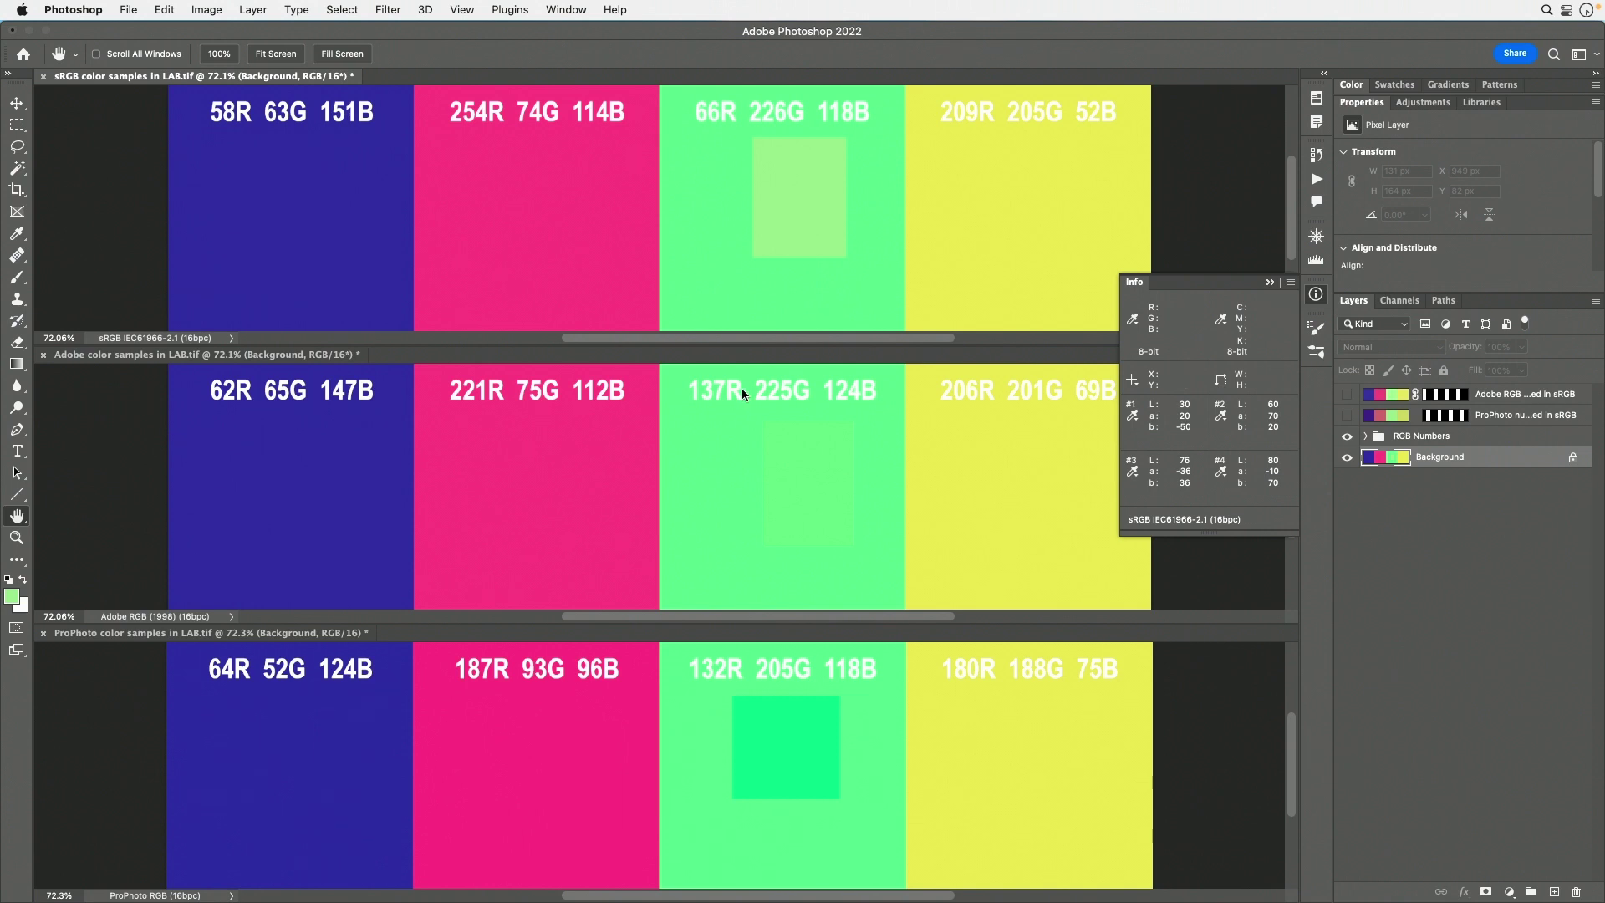
pyautogui.click(1316, 294)
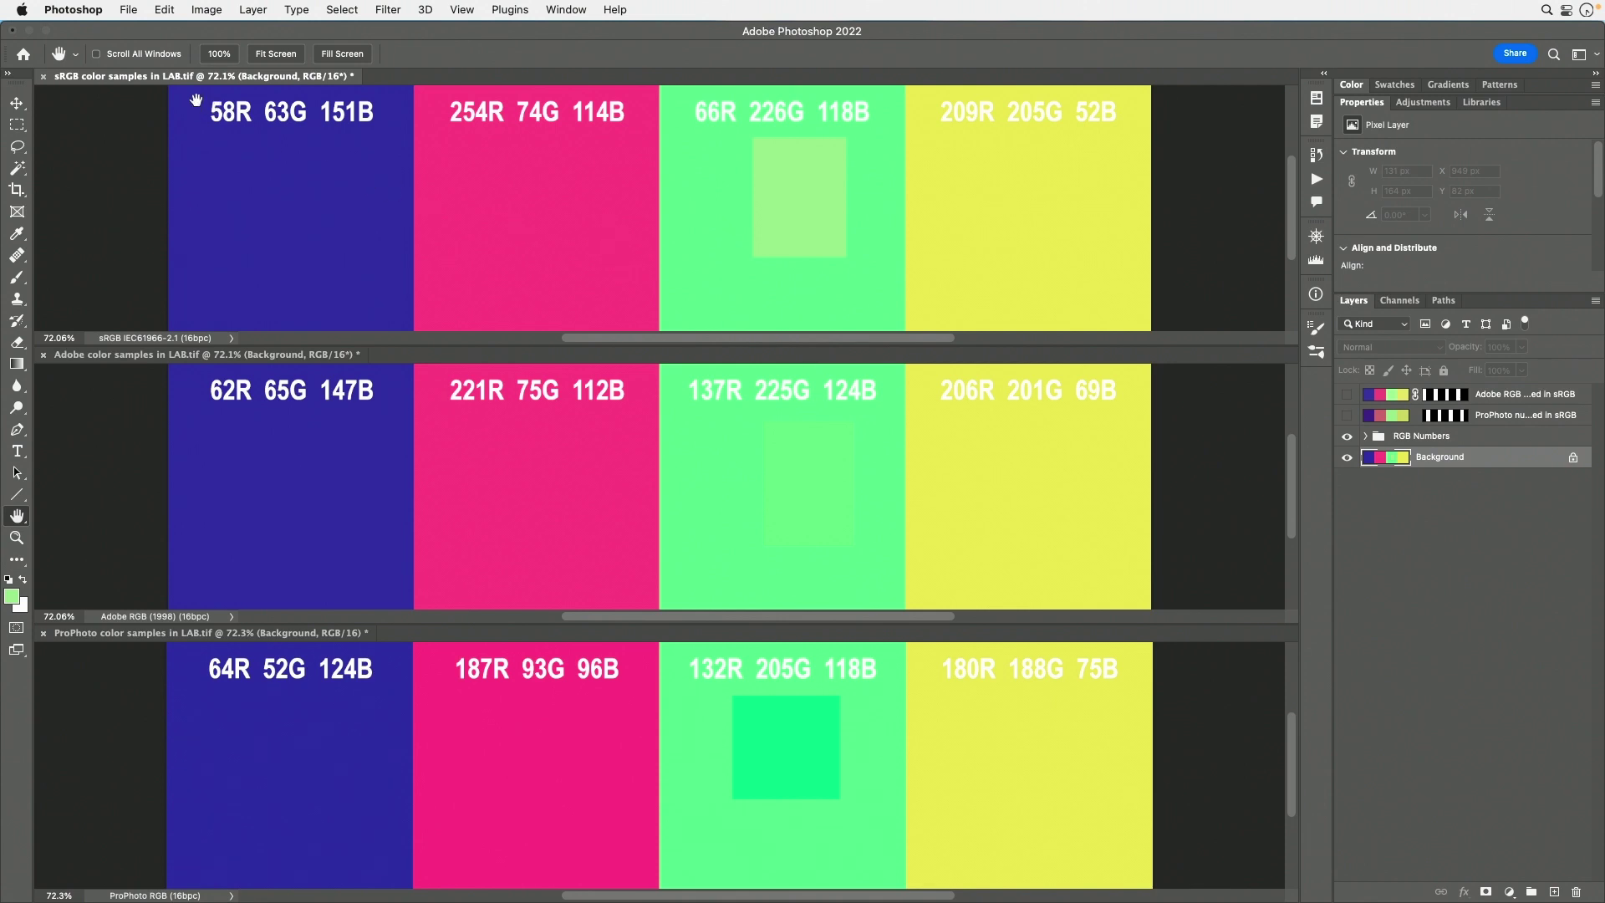
# Copy an upright rectangle of about 105 × 245 px from the sRGB document's green patch and paste it into the ProPhoto document
pyautogui.click(16, 125)
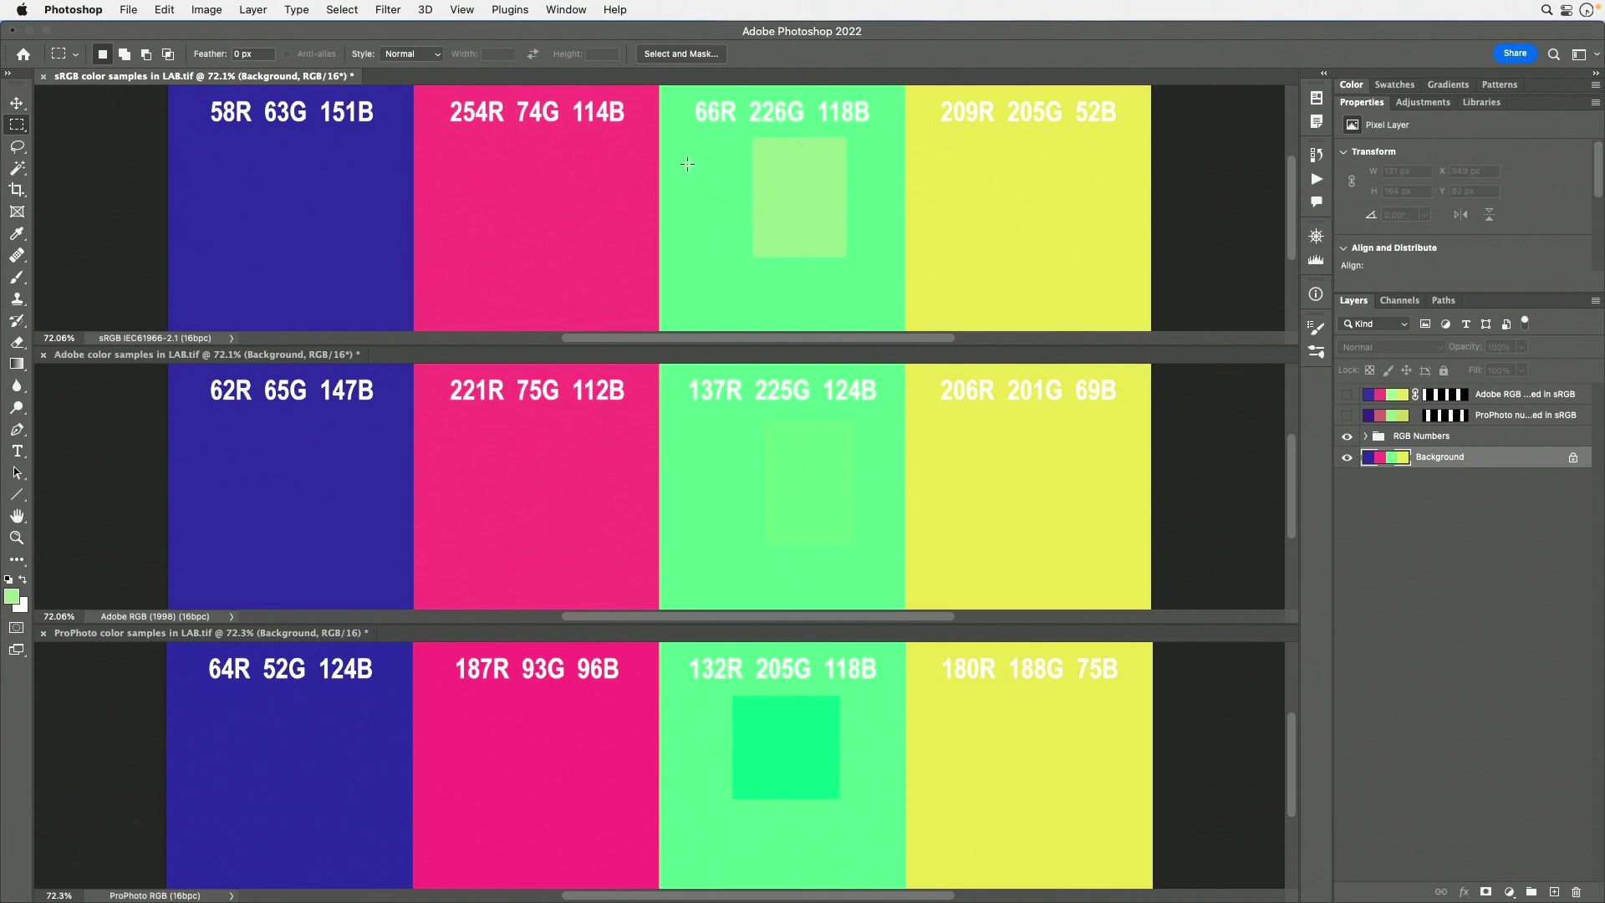
pyautogui.moveTo(682, 155); pyautogui.dragTo(743, 301)
pyautogui.click(175, 9)
pyautogui.click(190, 129)
pyautogui.click(144, 634)
pyautogui.moveTo(690, 723); pyautogui.dragTo(696, 751)
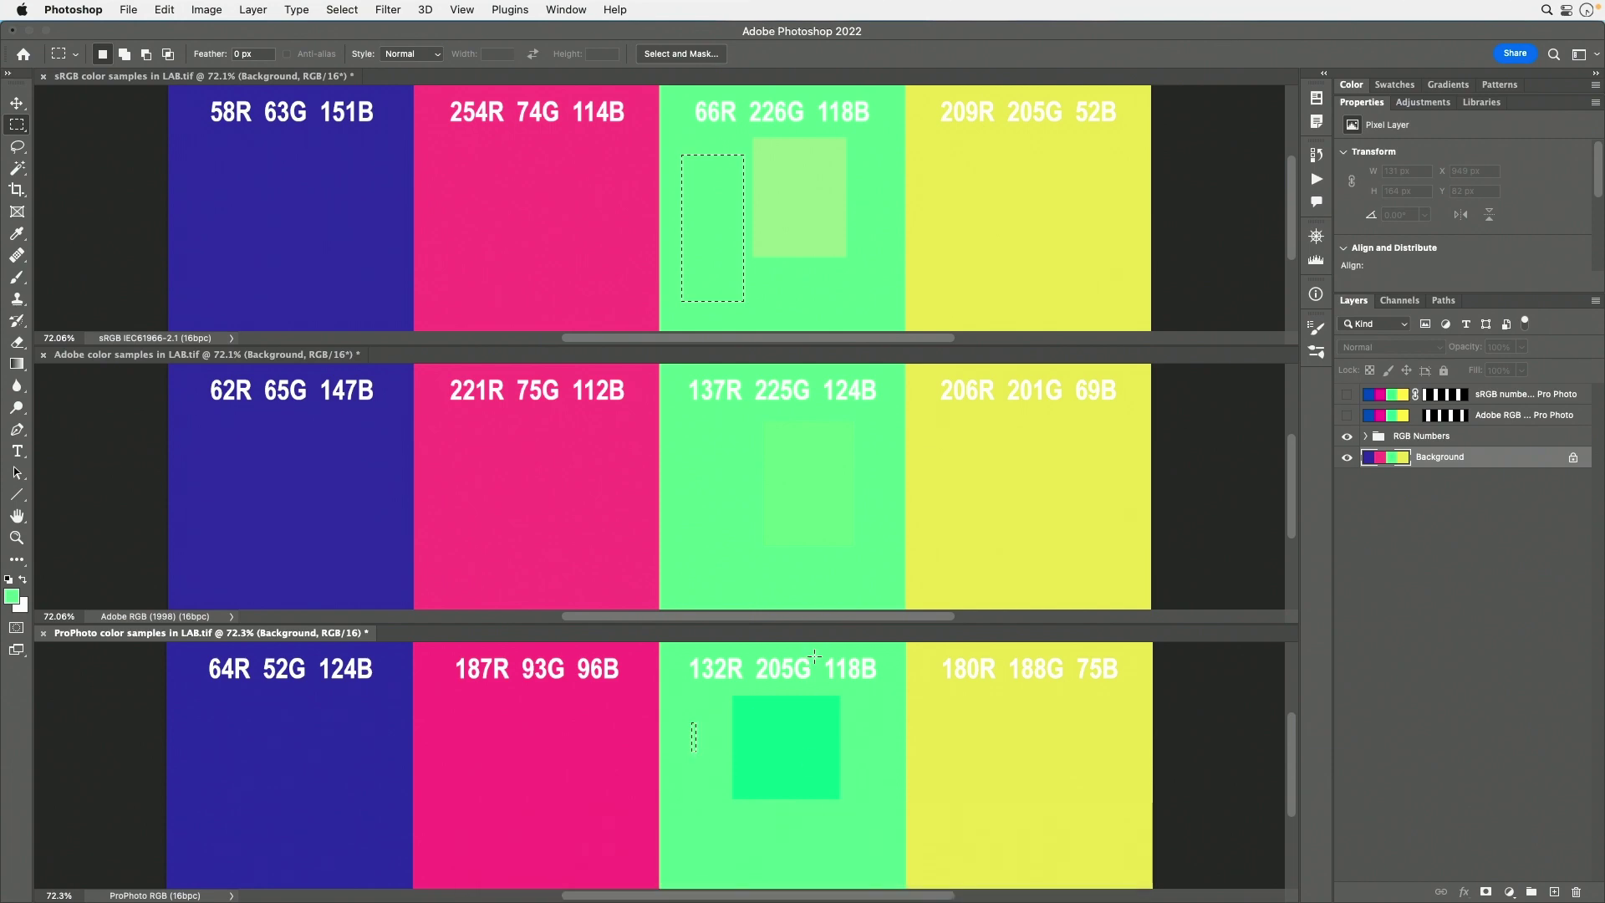
pyautogui.click(169, 9)
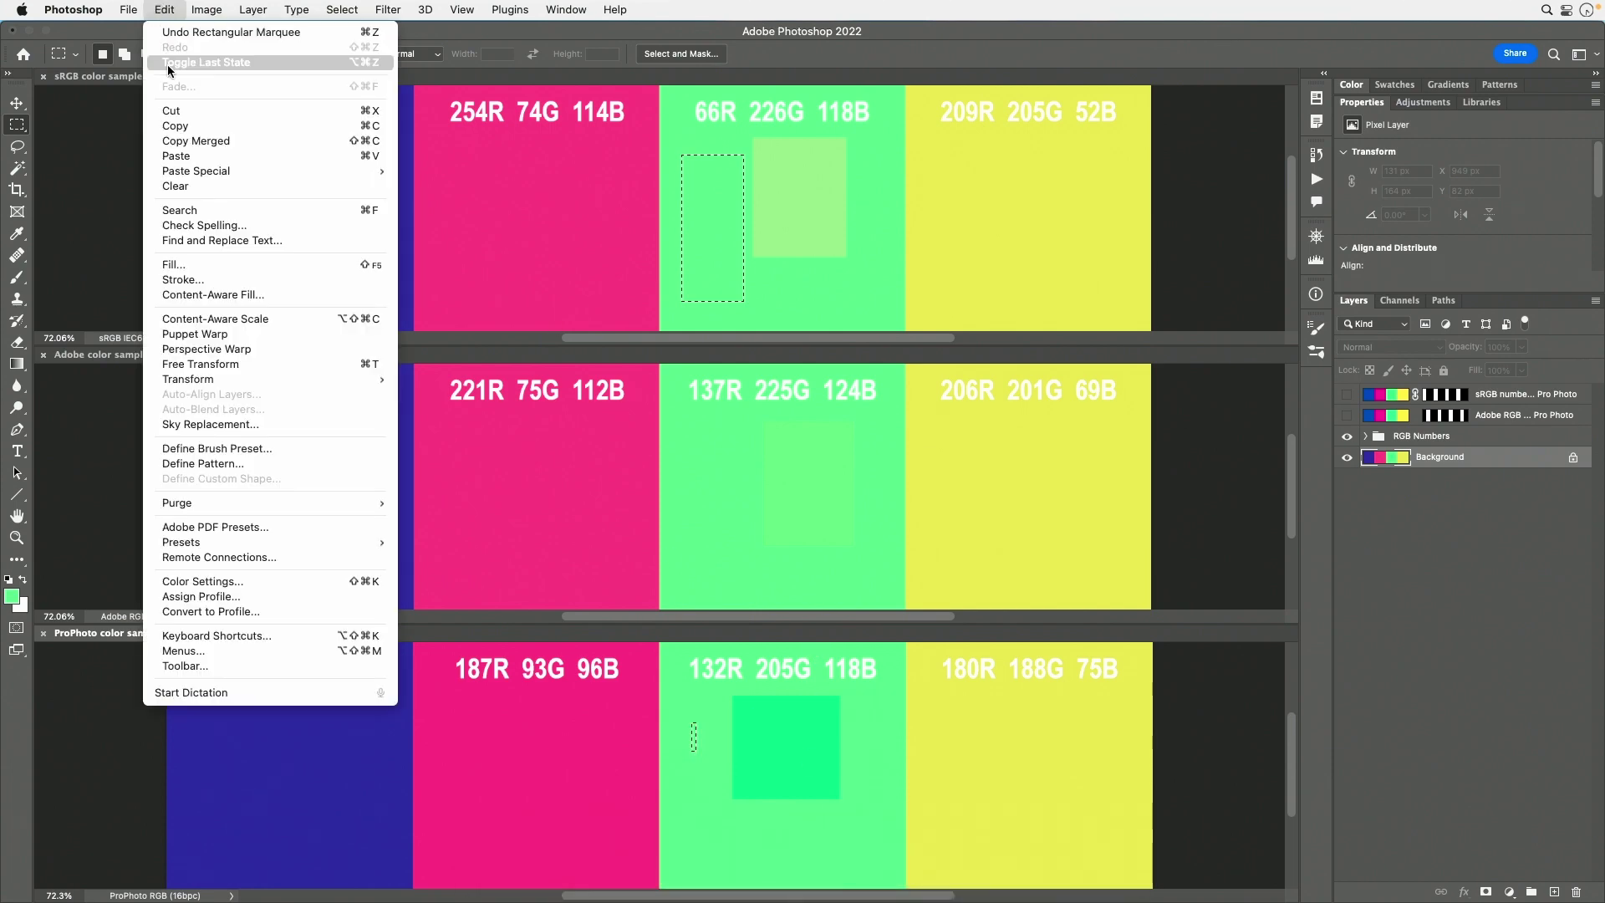
pyautogui.click(184, 156)
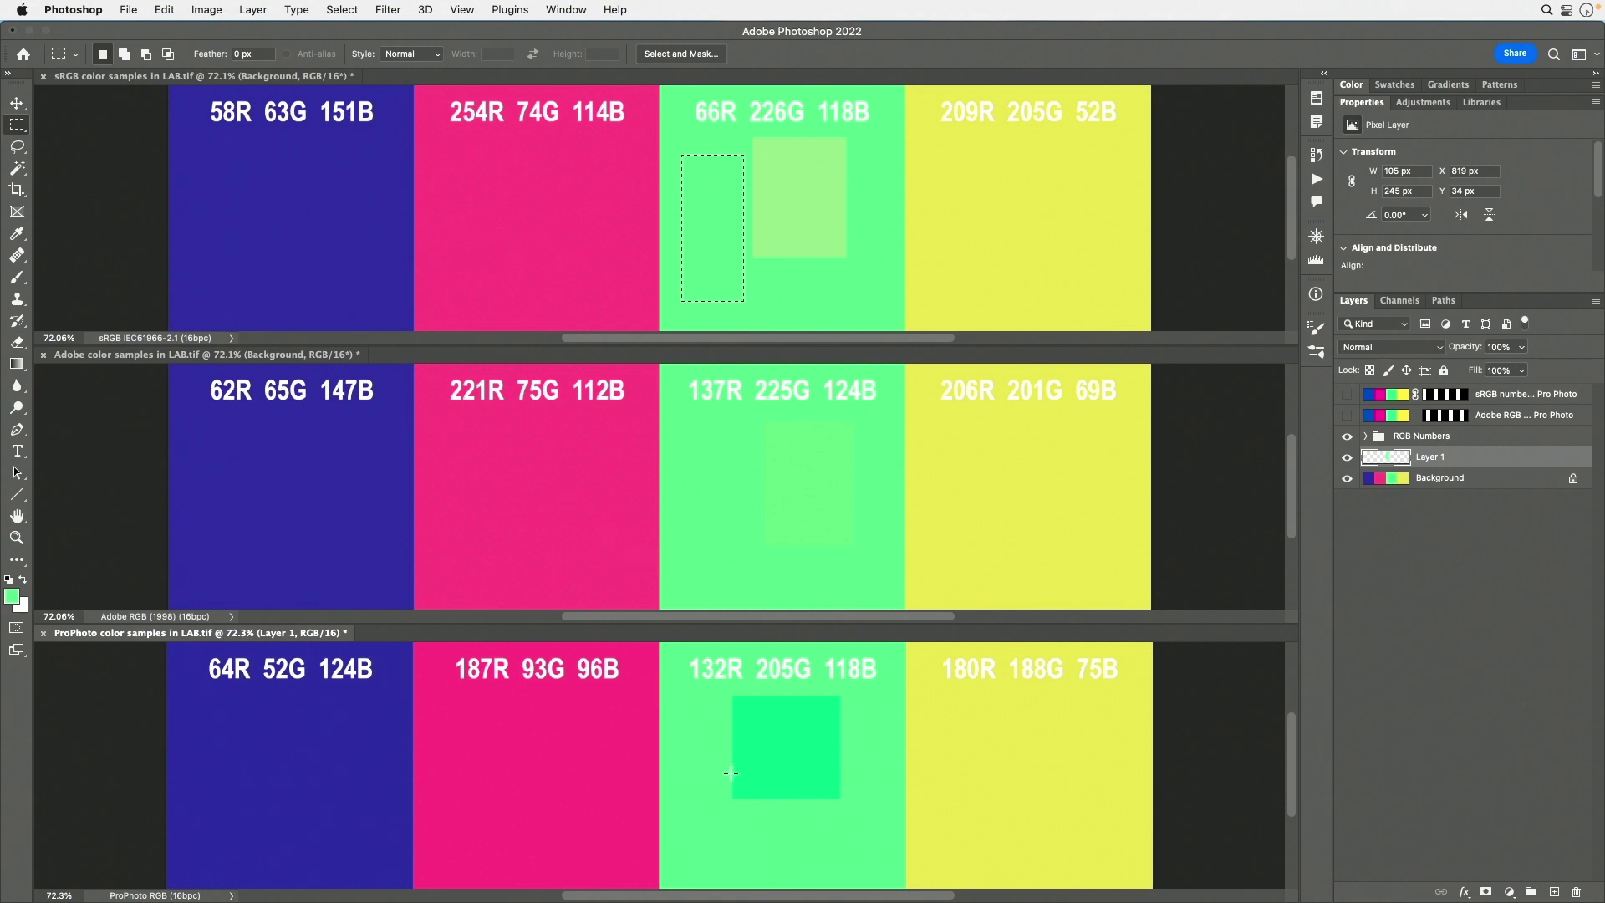
# Move the pasted rectangle over one side of the brighter green square in the ProPhoto document for a direct color comparison
pyautogui.press('v')
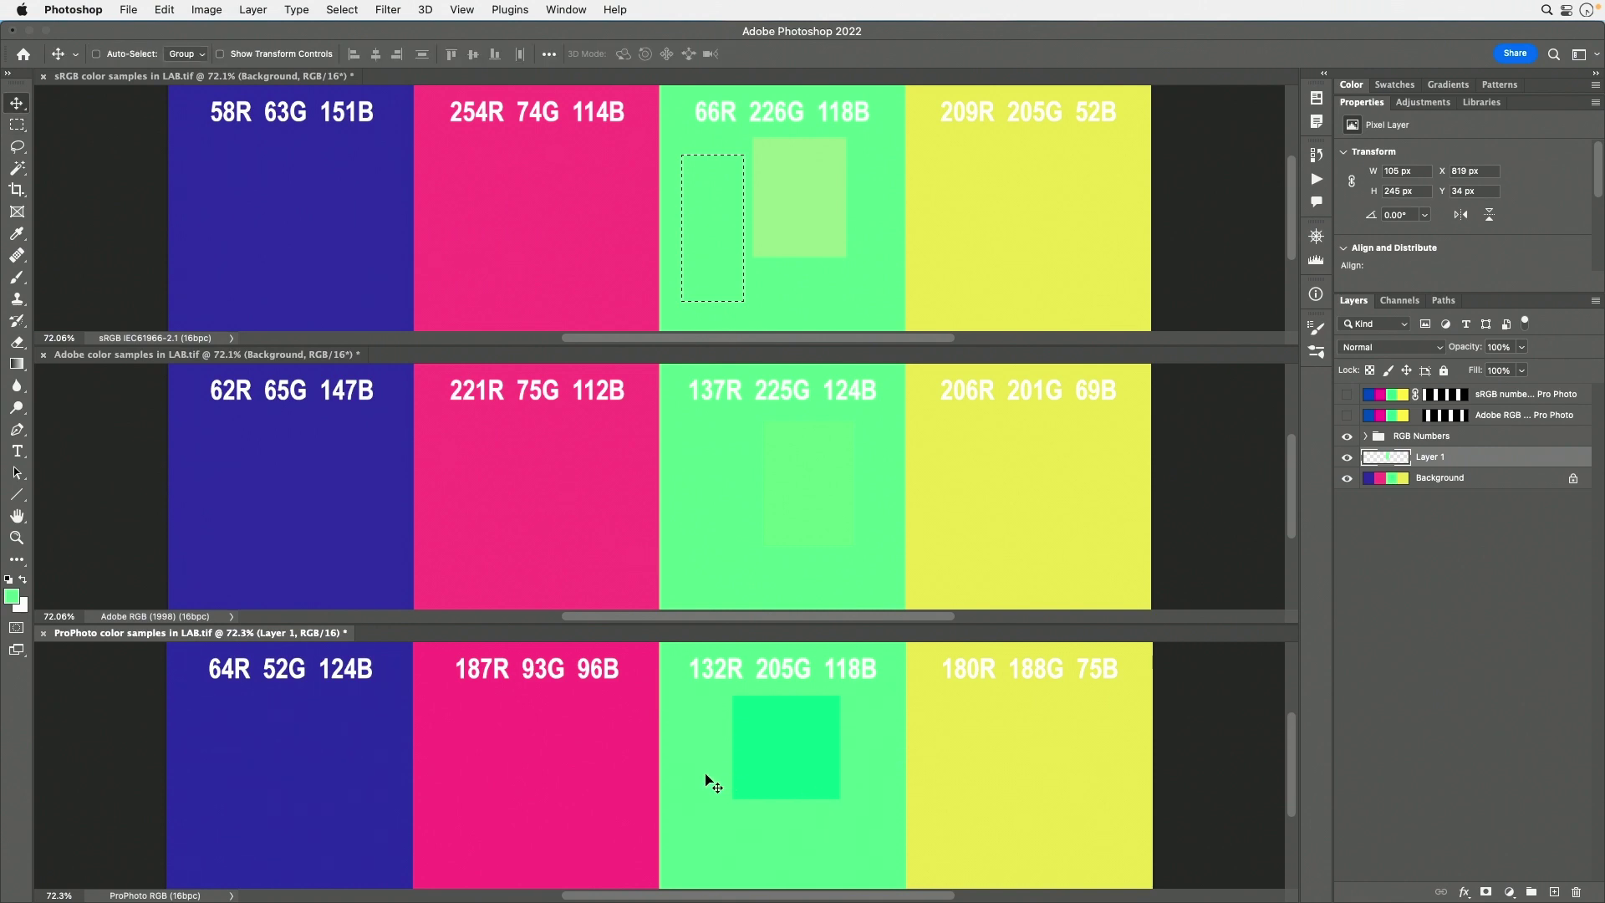
pyautogui.moveTo(702, 776); pyautogui.dragTo(789, 781)
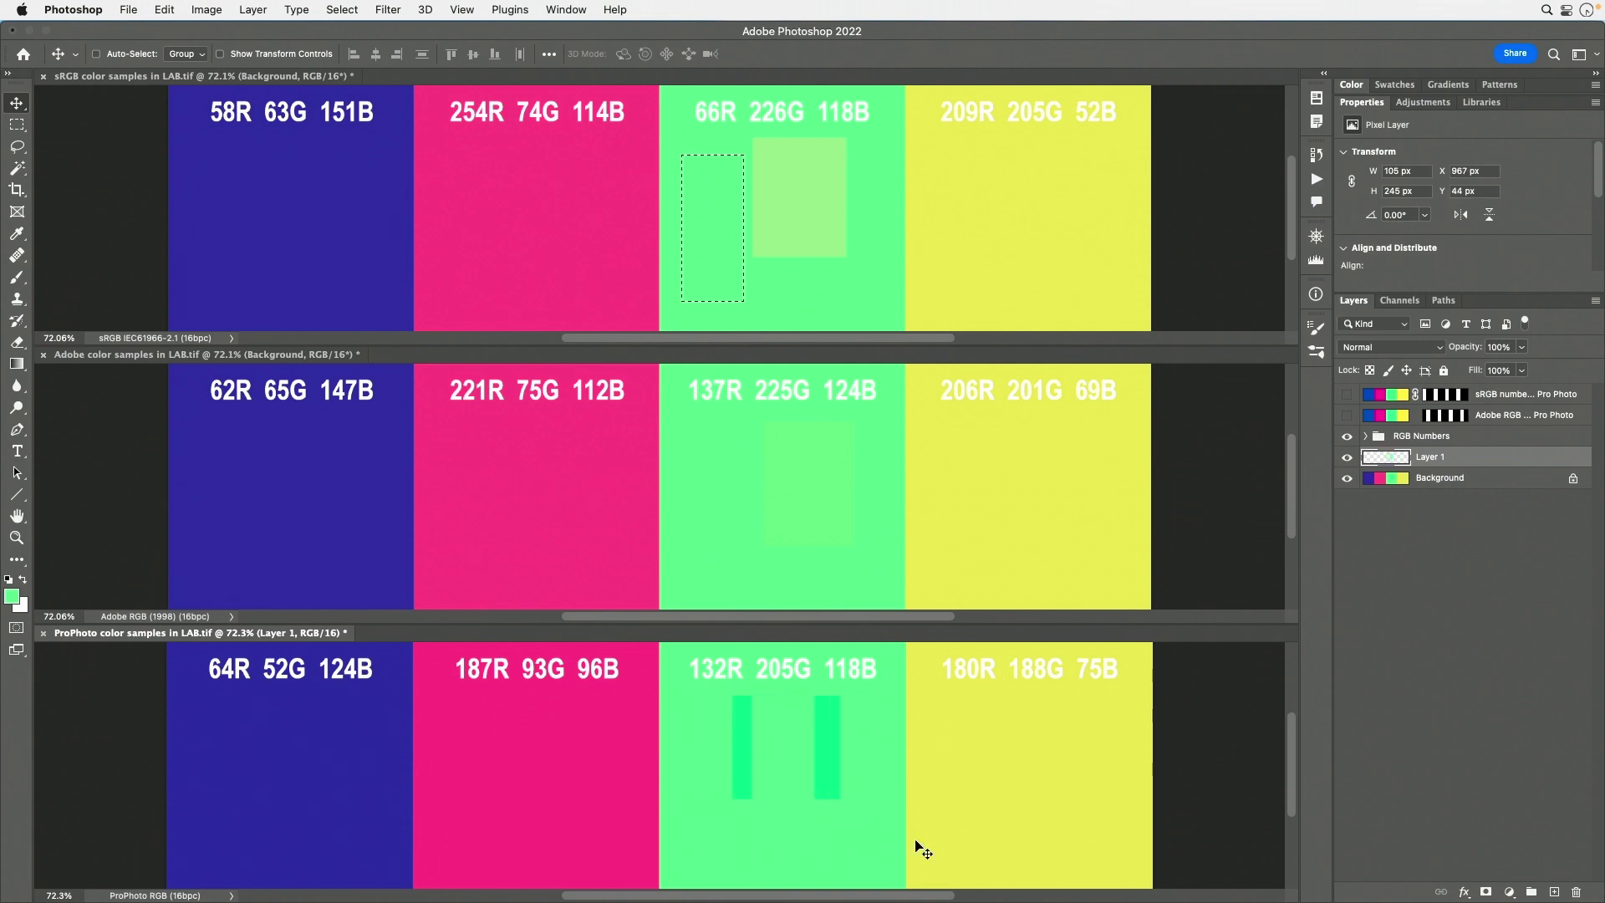
pyautogui.moveTo(781, 737); pyautogui.dragTo(751, 735)
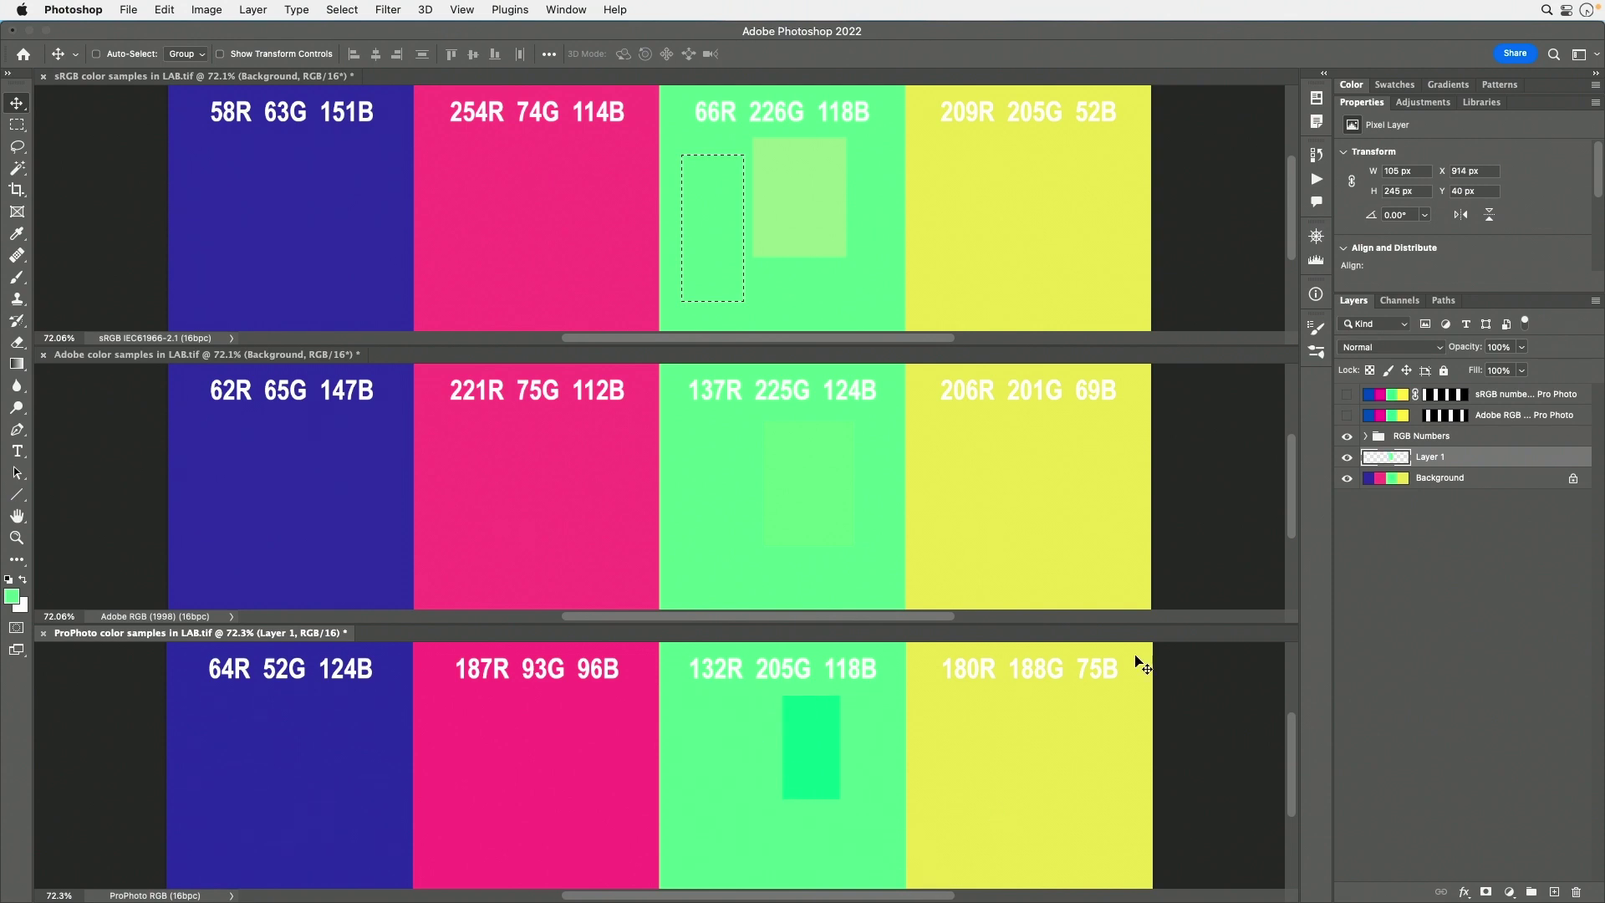
# Copy an upright rectangle of about 86 × 216 px from the ProPhoto Background's green patch and place it over the sRGB document's yellowish-green rectangle
pyautogui.click(1440, 480)
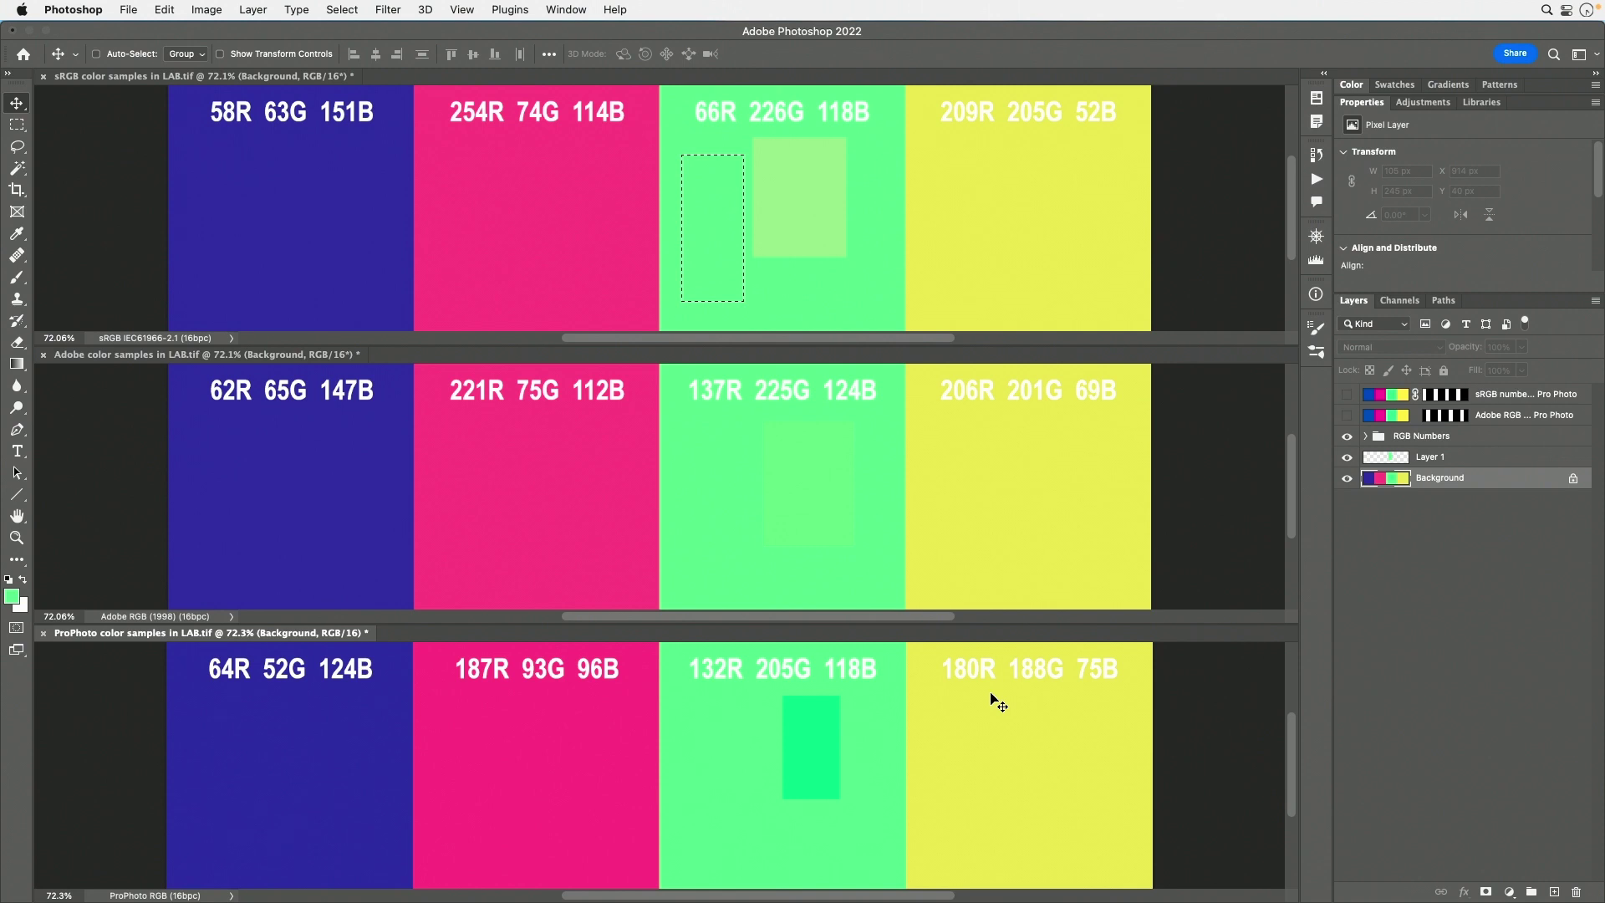
pyautogui.press('m')
pyautogui.moveTo(897, 701); pyautogui.dragTo(847, 831)
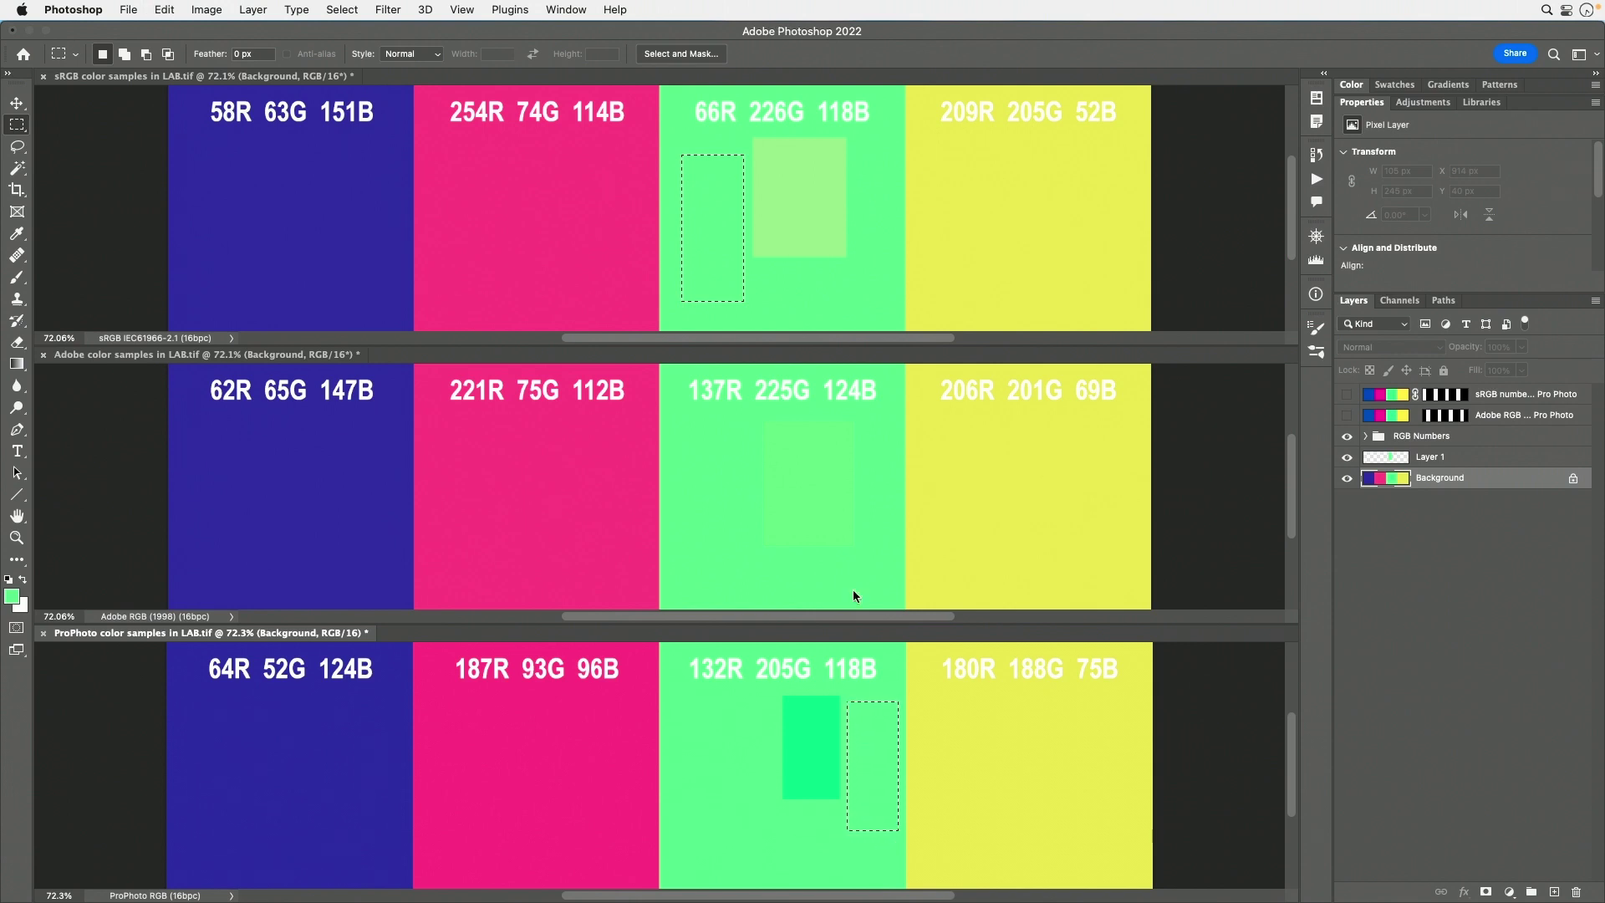
pyautogui.click(203, 78)
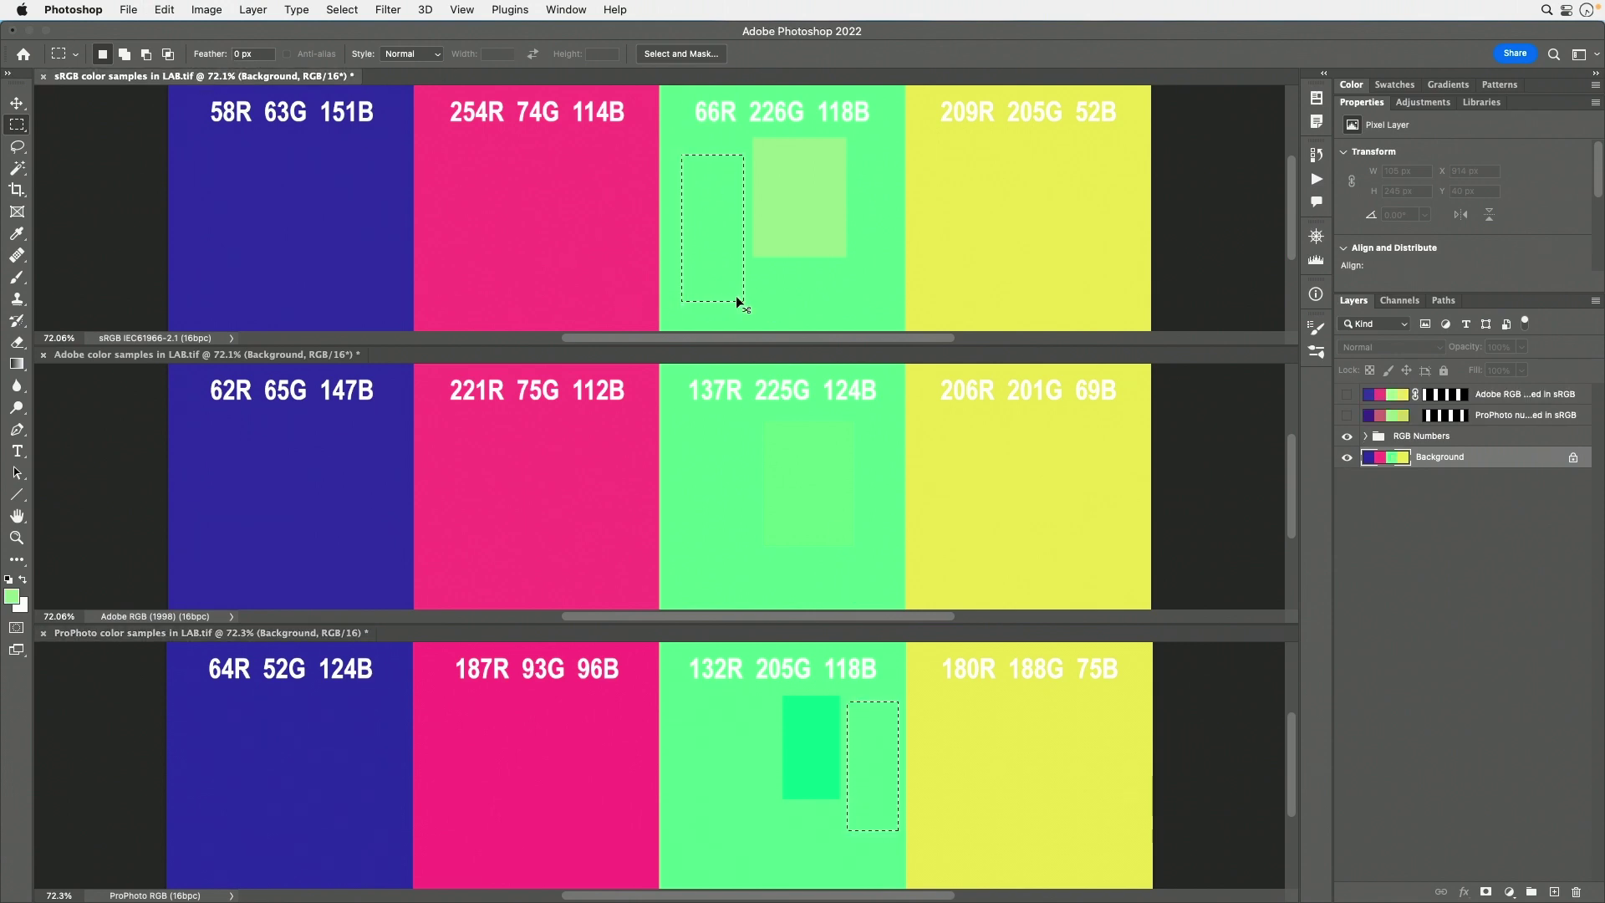
pyautogui.press('super+j')
pyautogui.press('v')
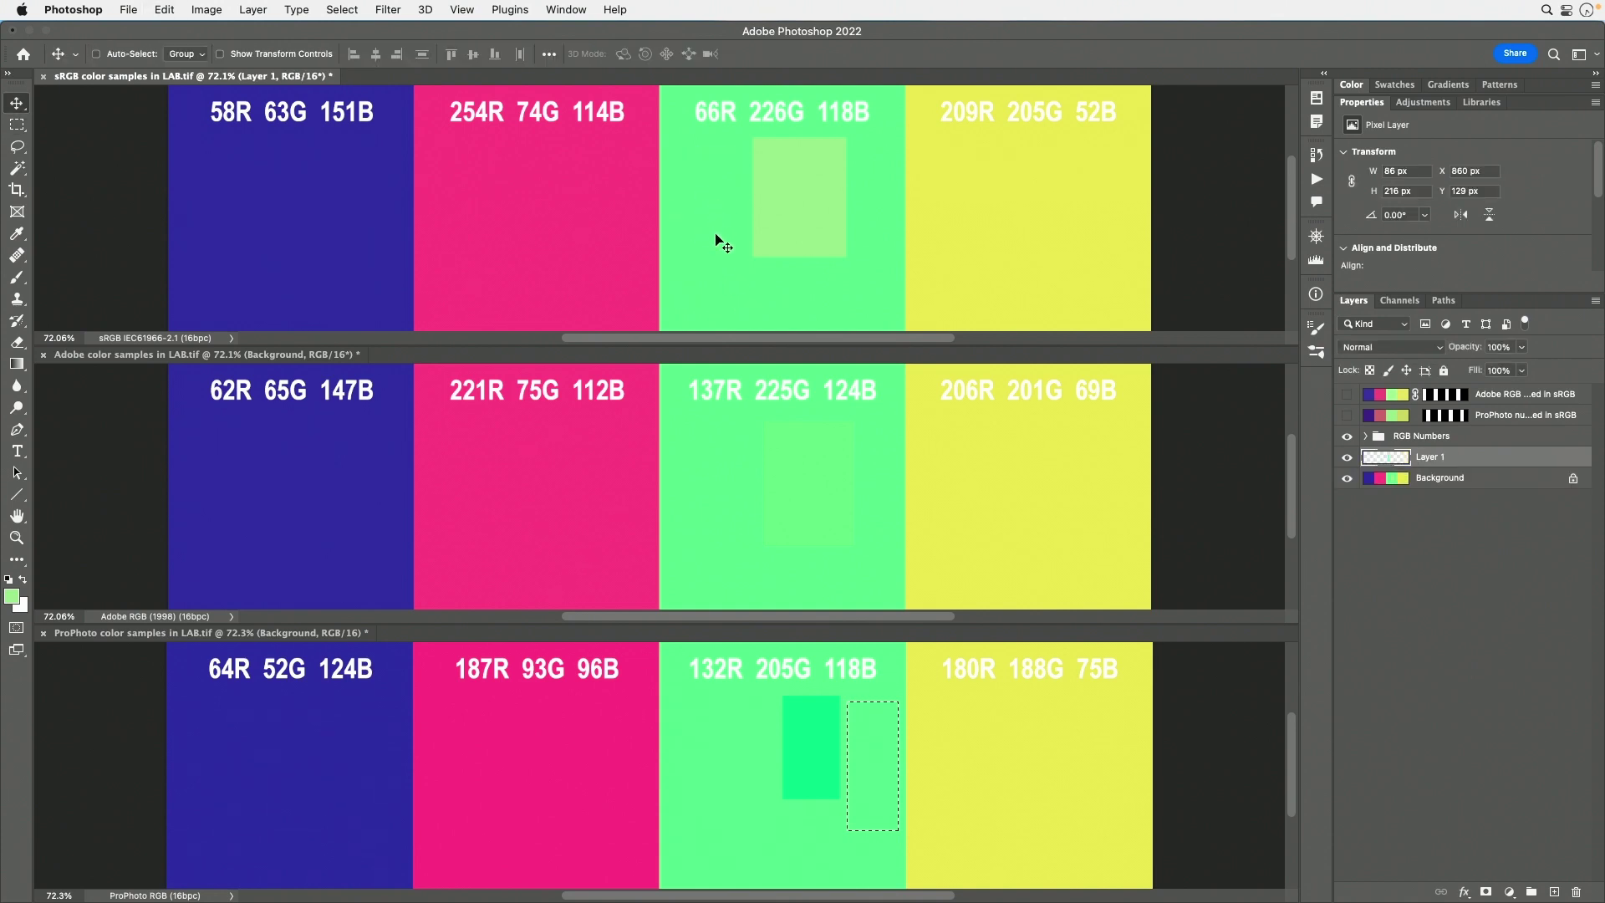
pyautogui.moveTo(717, 237); pyautogui.dragTo(800, 224)
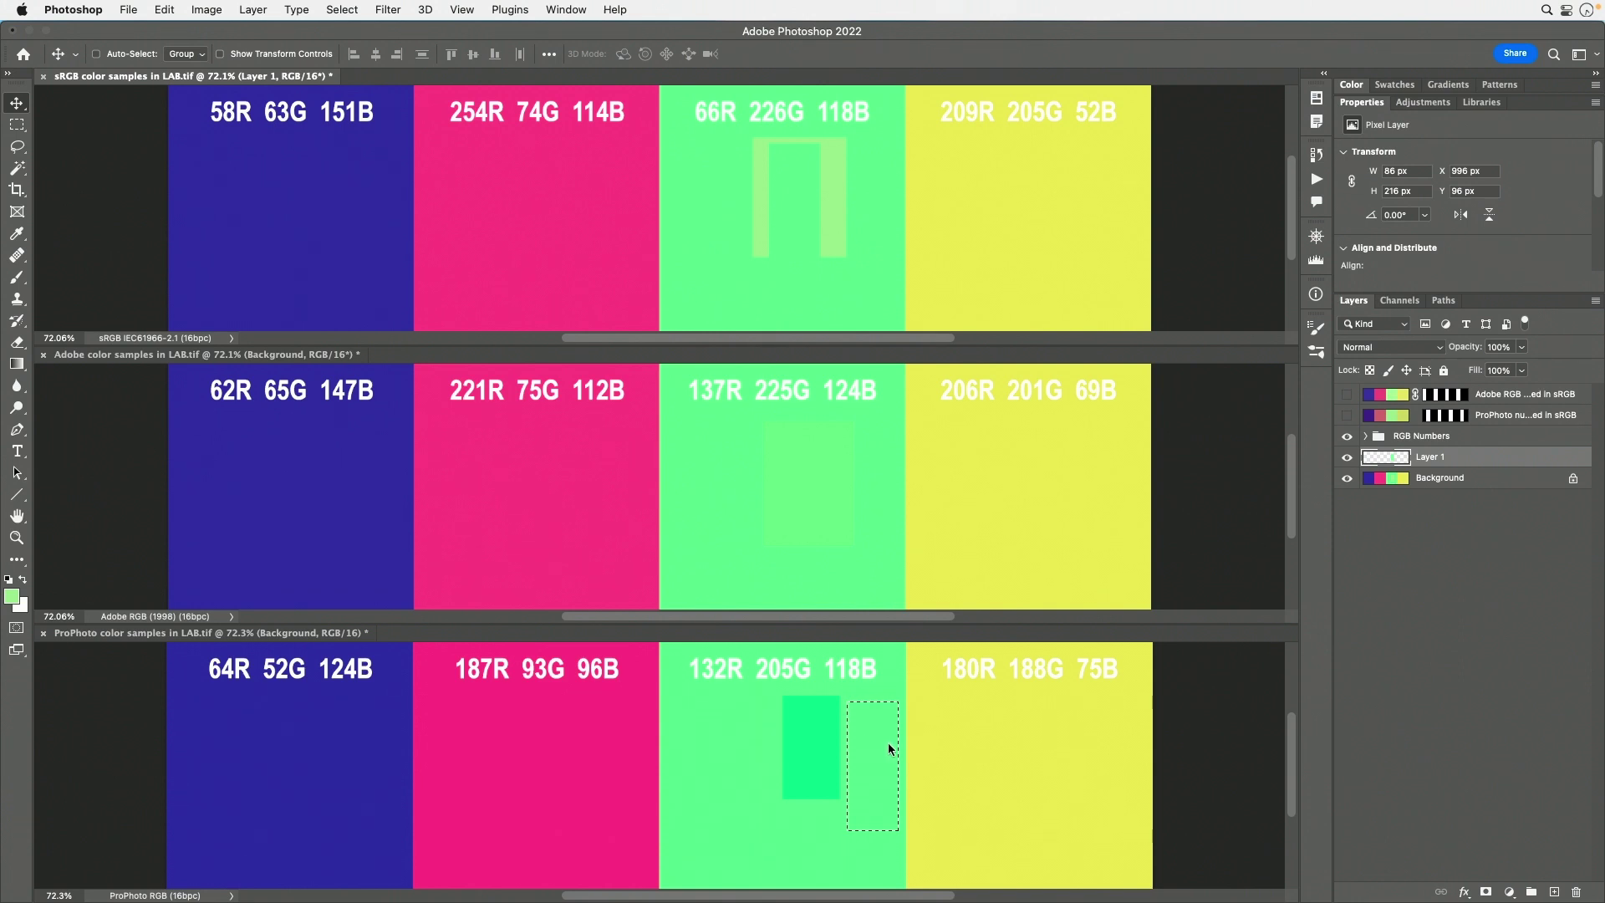
pyautogui.click(165, 9)
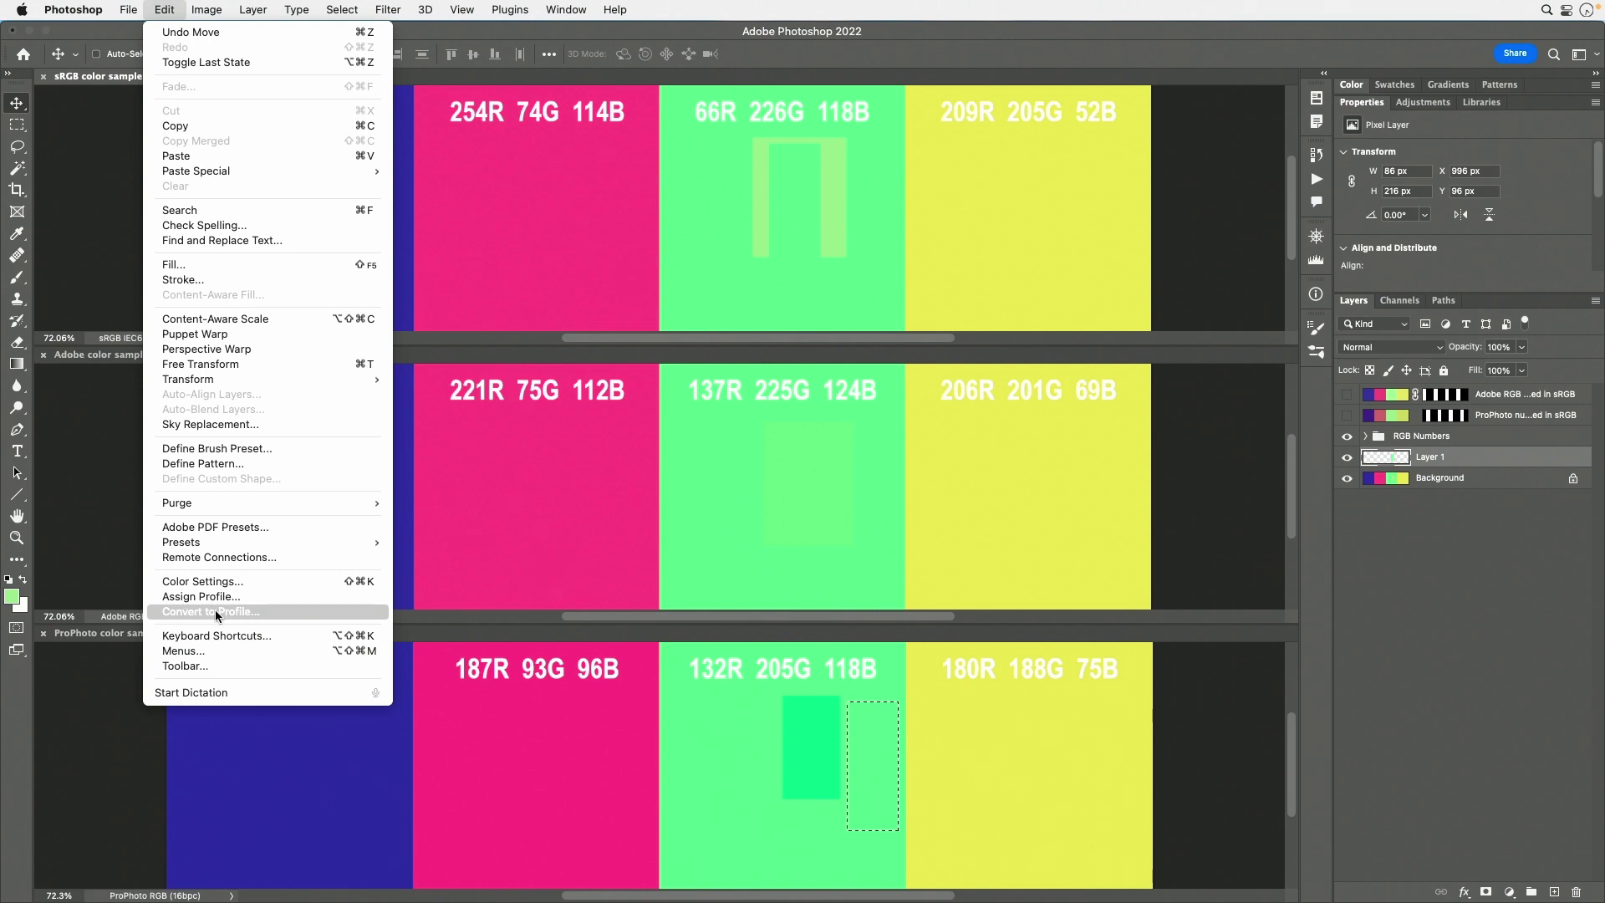
pyautogui.click(174, 614)
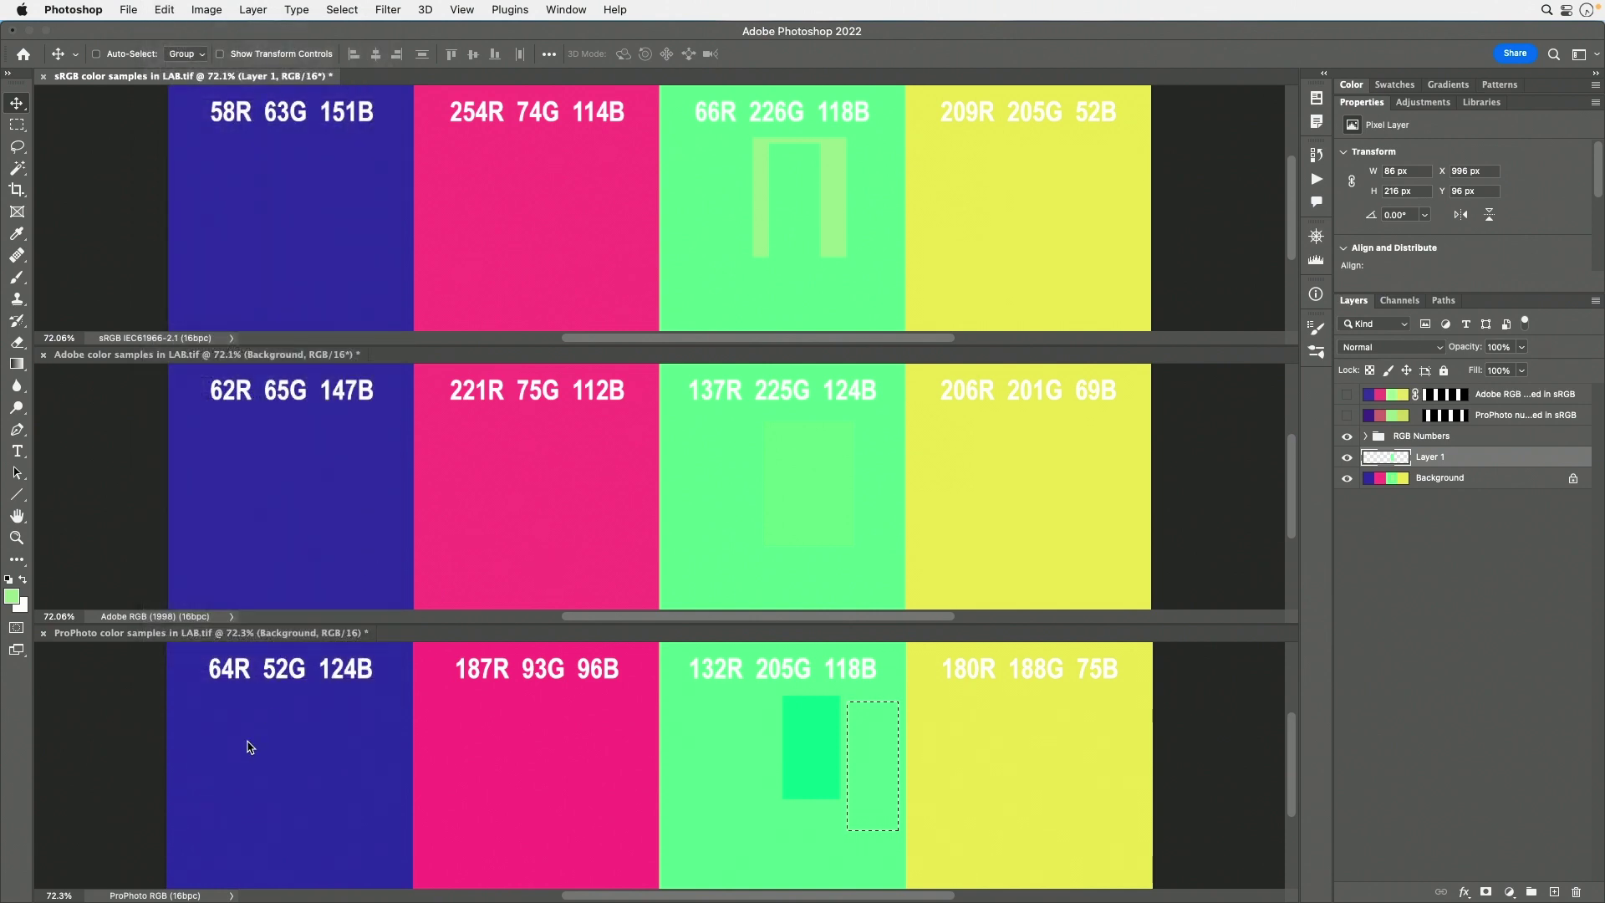
pyautogui.click(114, 633)
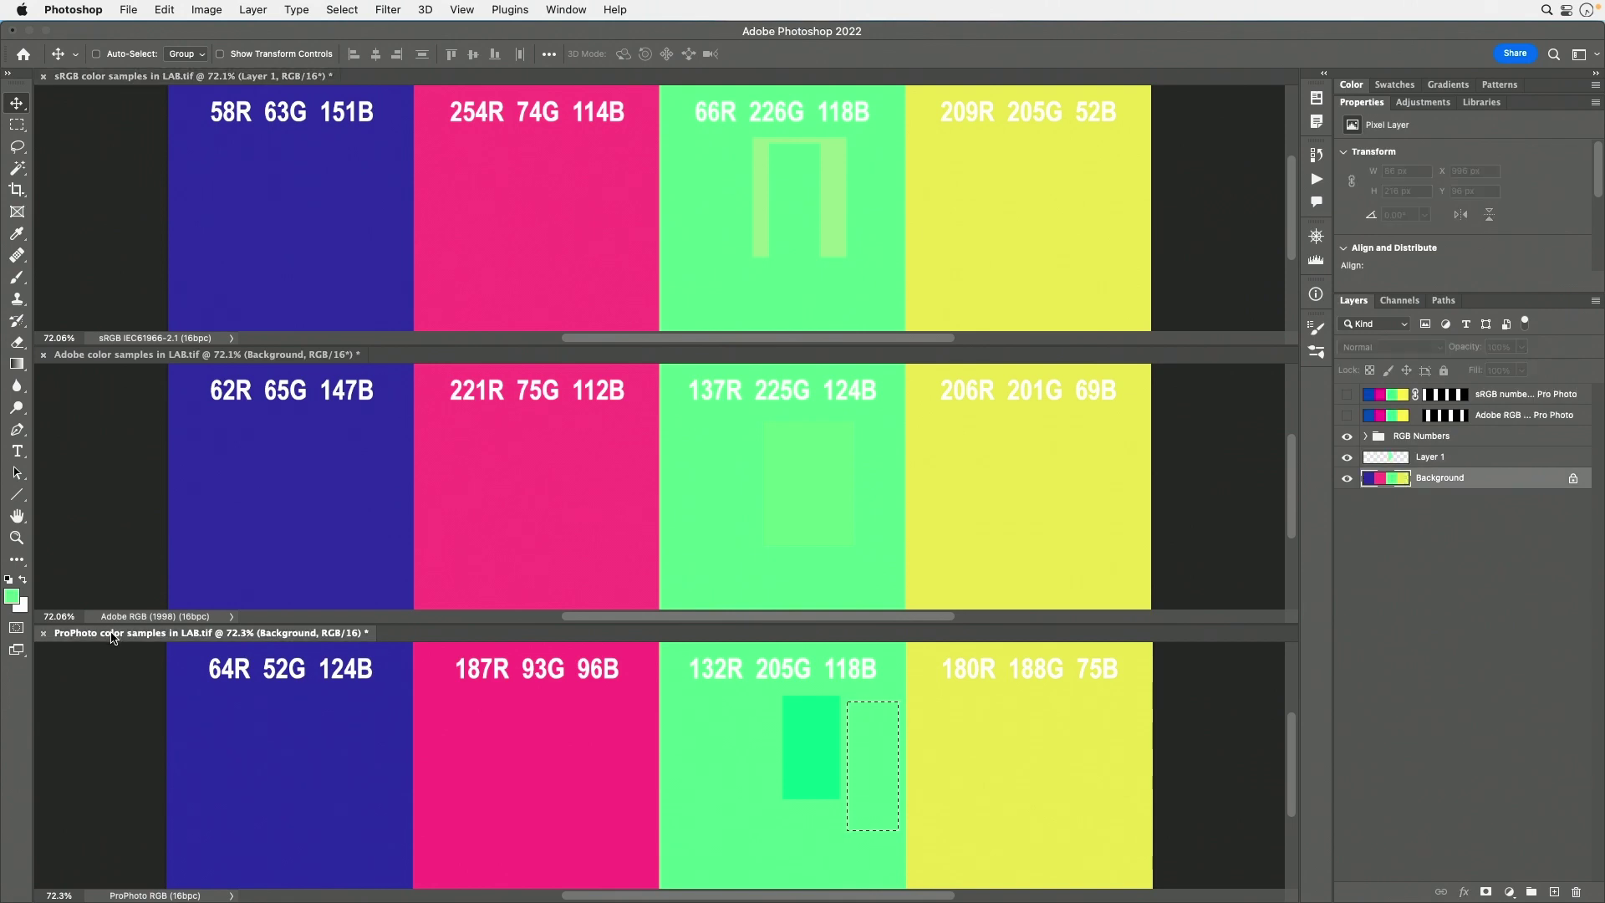
pyautogui.click(132, 84)
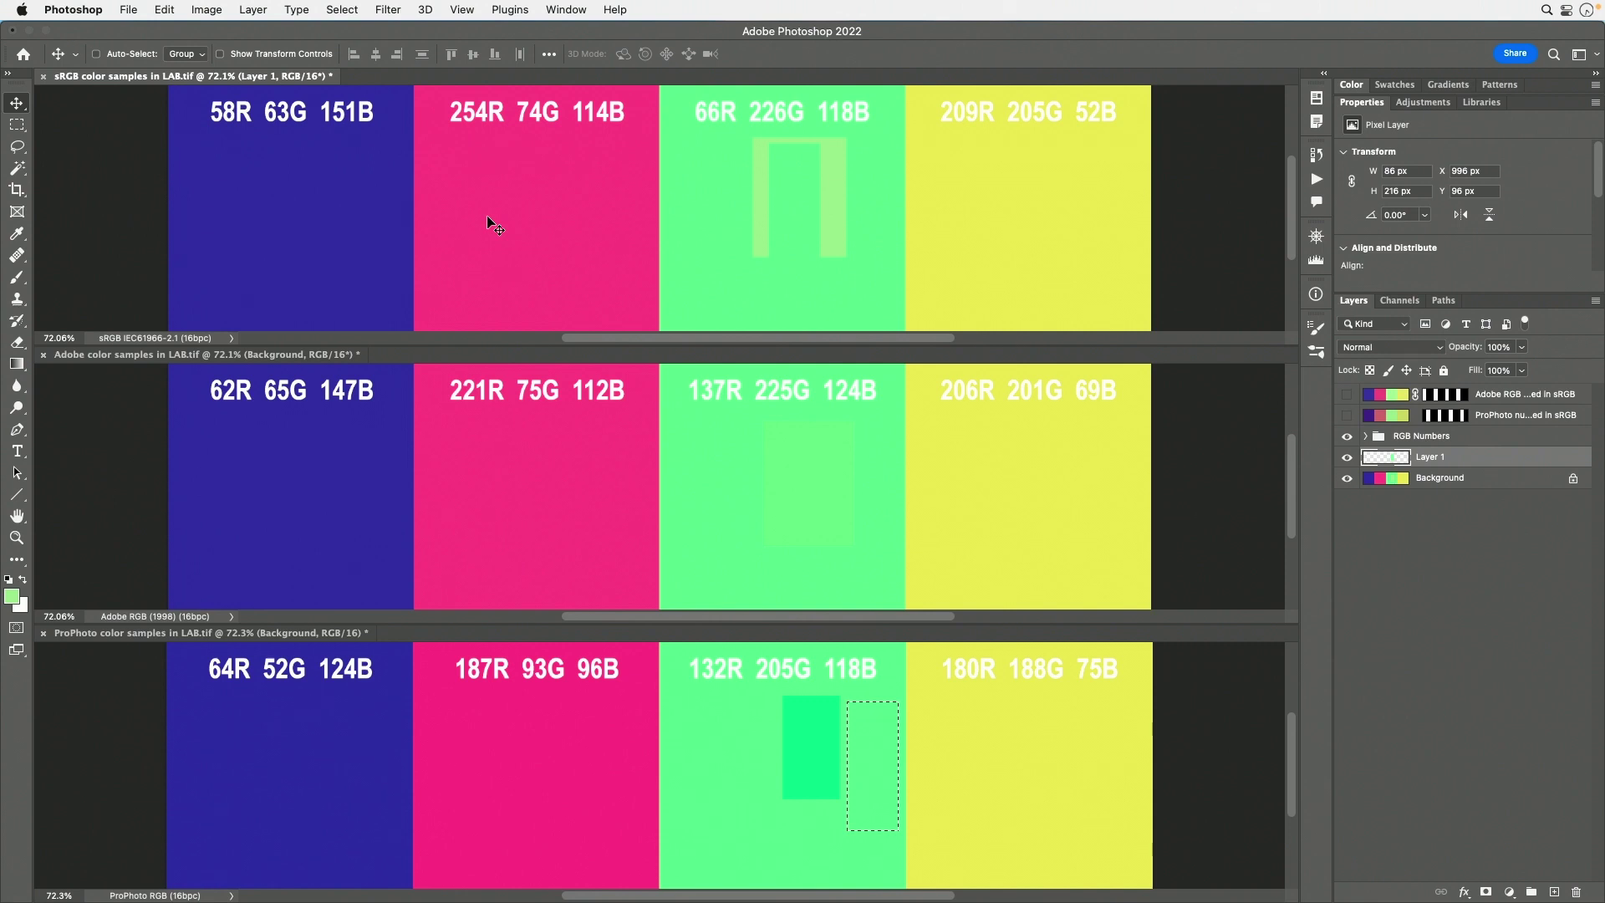
# Hide the RGB Numbers group in the sRGB, Adobe RGB and ProPhoto documents
pyautogui.click(1347, 436)
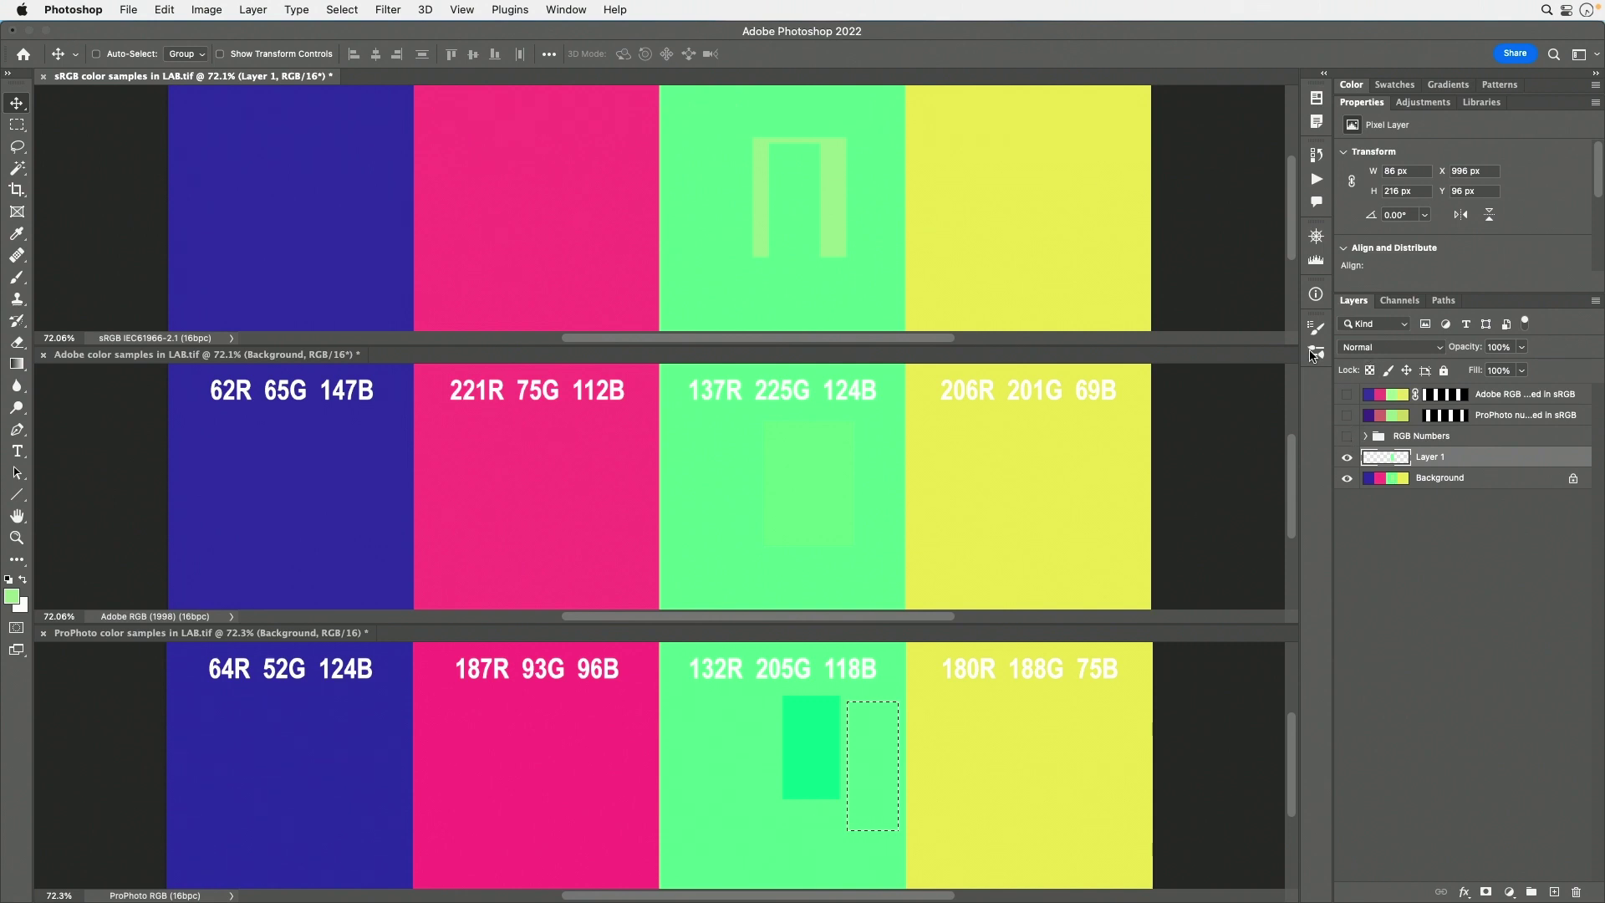
pyautogui.click(1231, 479)
pyautogui.click(1347, 436)
pyautogui.click(1234, 736)
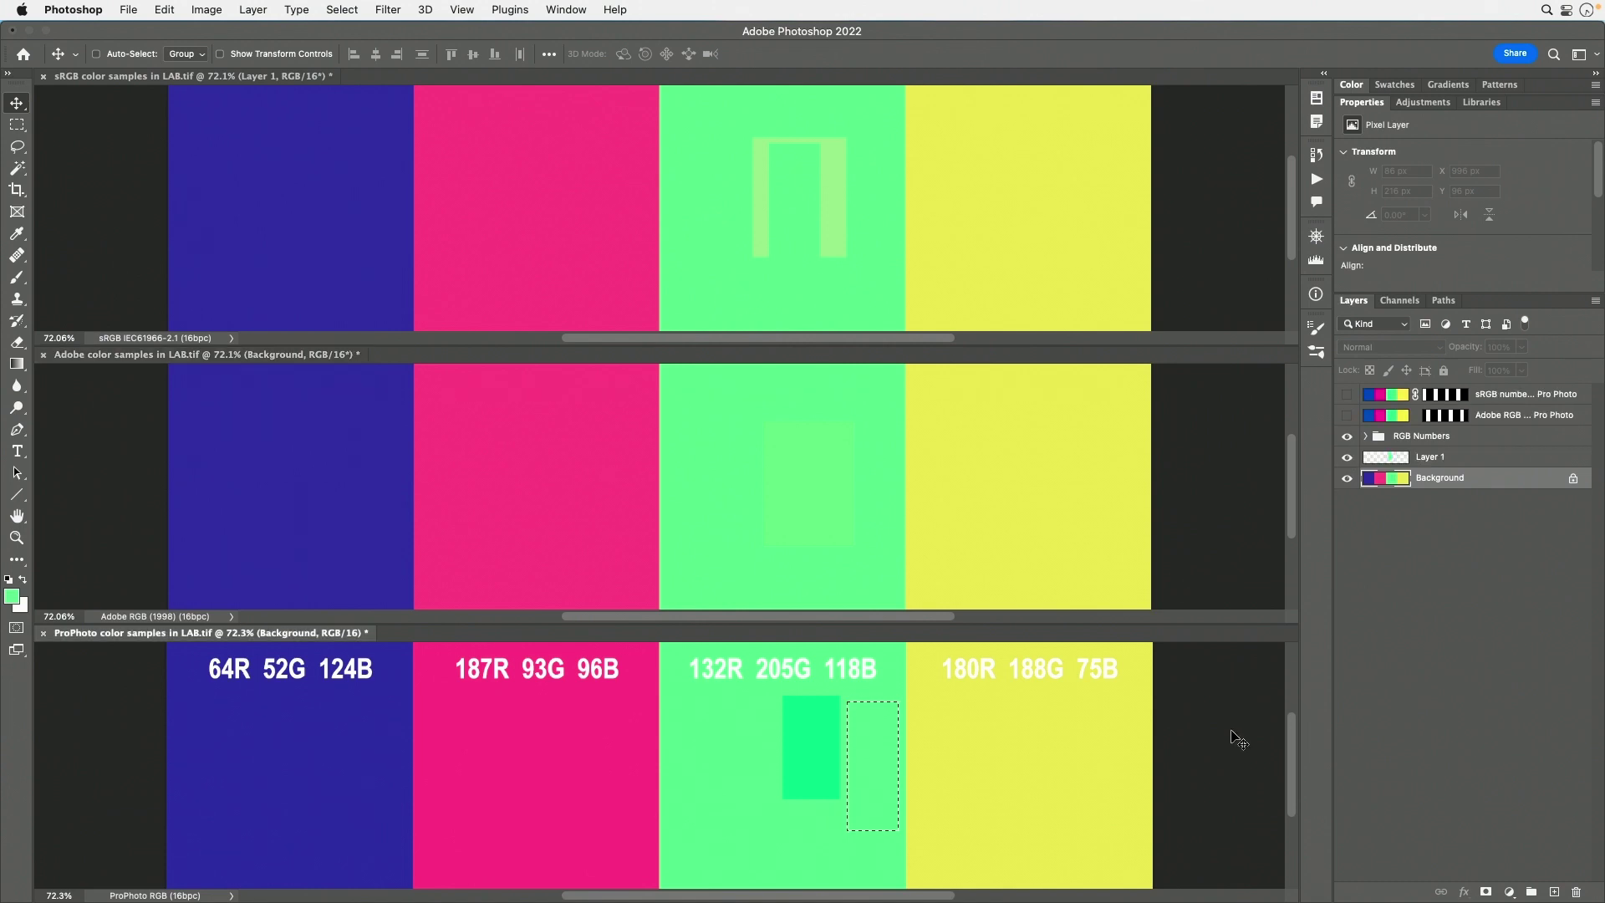
pyautogui.click(1347, 436)
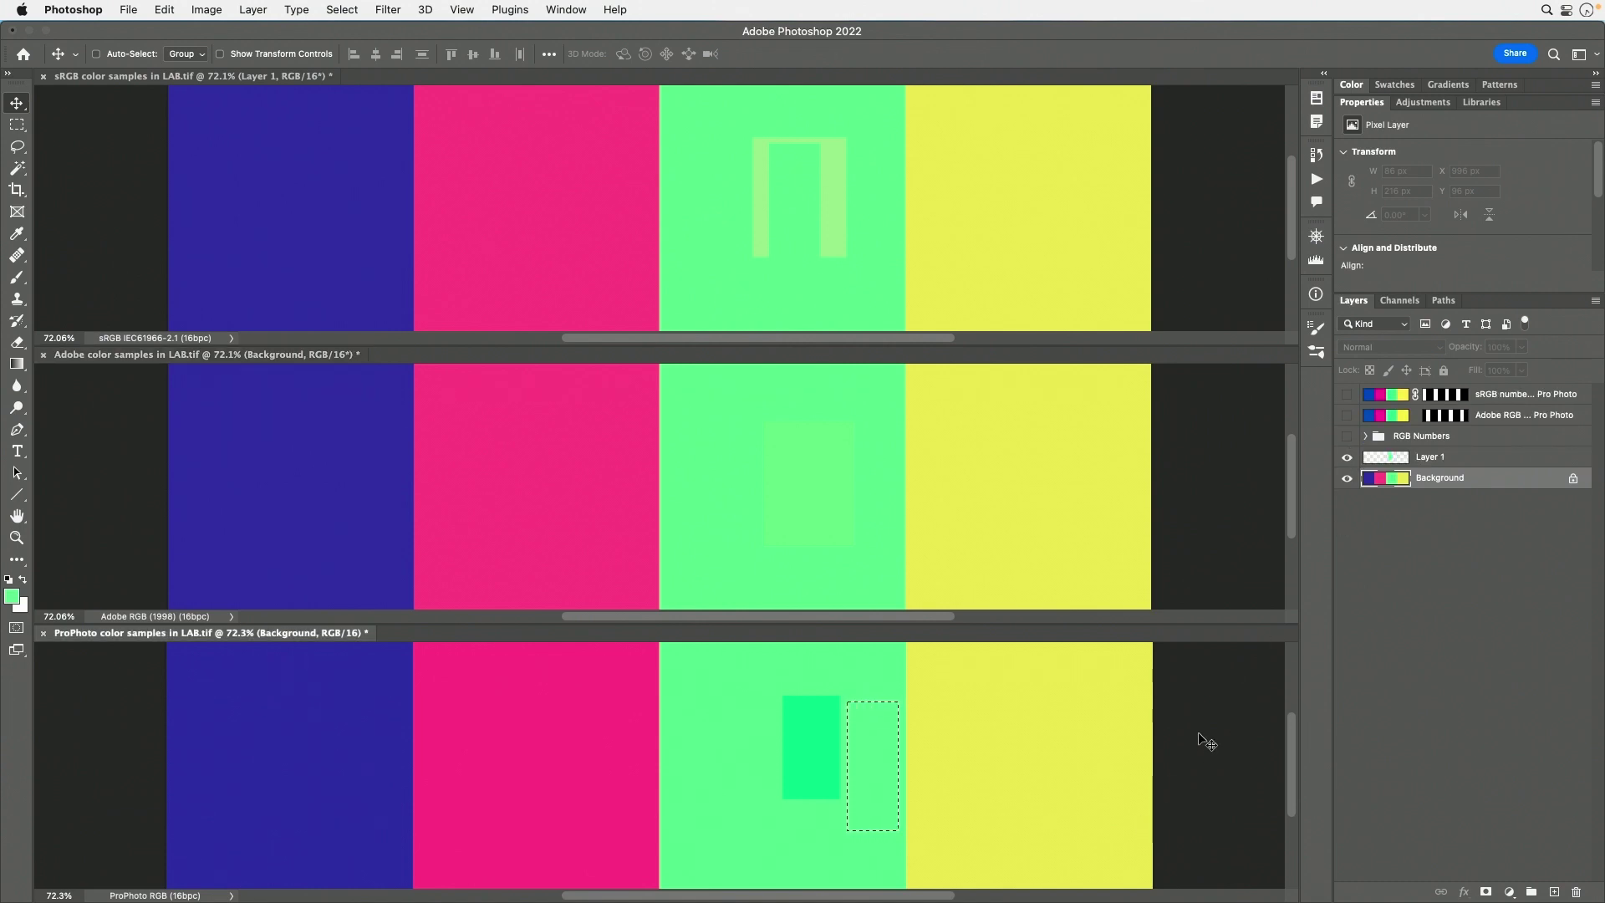
# Deselect in the ProPhoto document and convert it to sRGB IEC61966-2.1 with Relative Colorimetric intent, black point compensation and flattening
pyautogui.press('super+d')
pyautogui.click(166, 10)
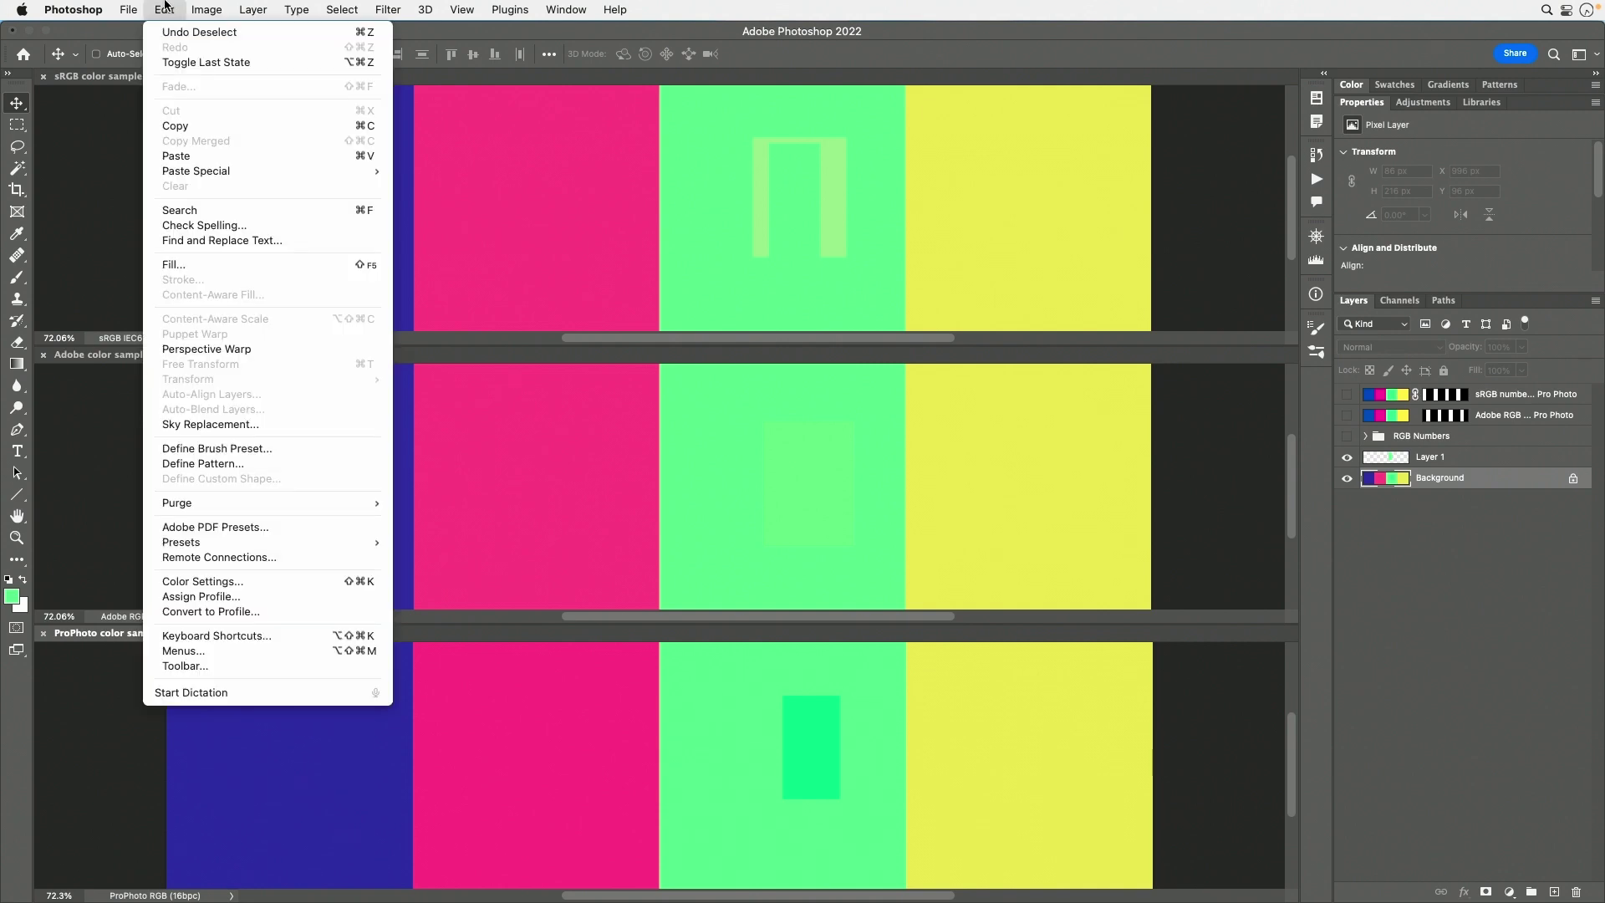
pyautogui.click(236, 613)
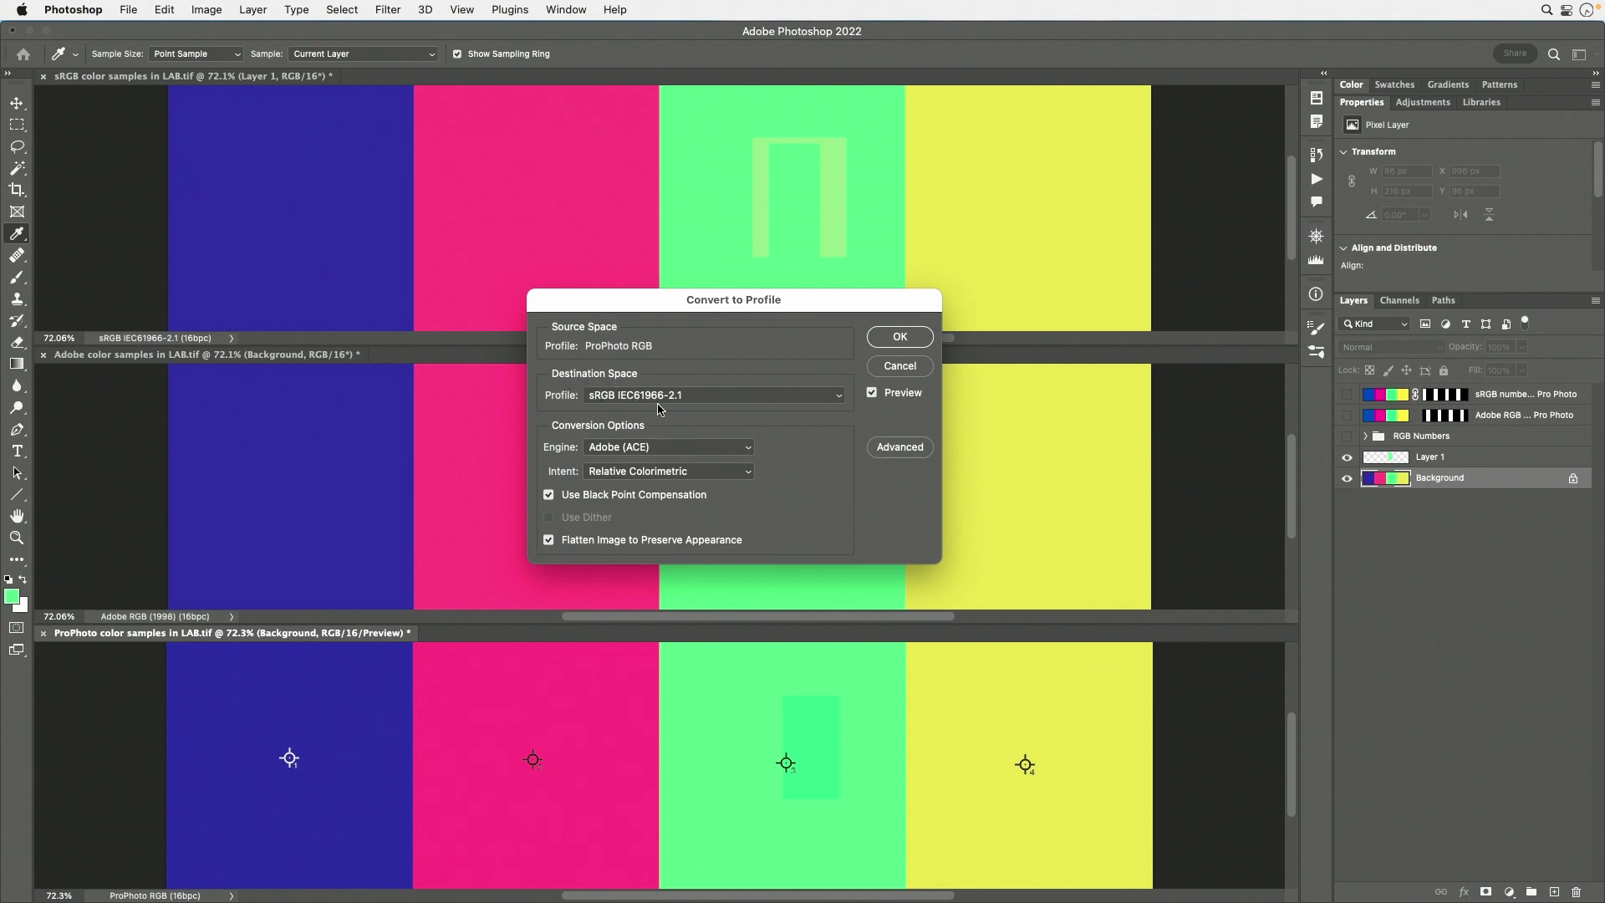
pyautogui.click(900, 337)
pyautogui.press('v')
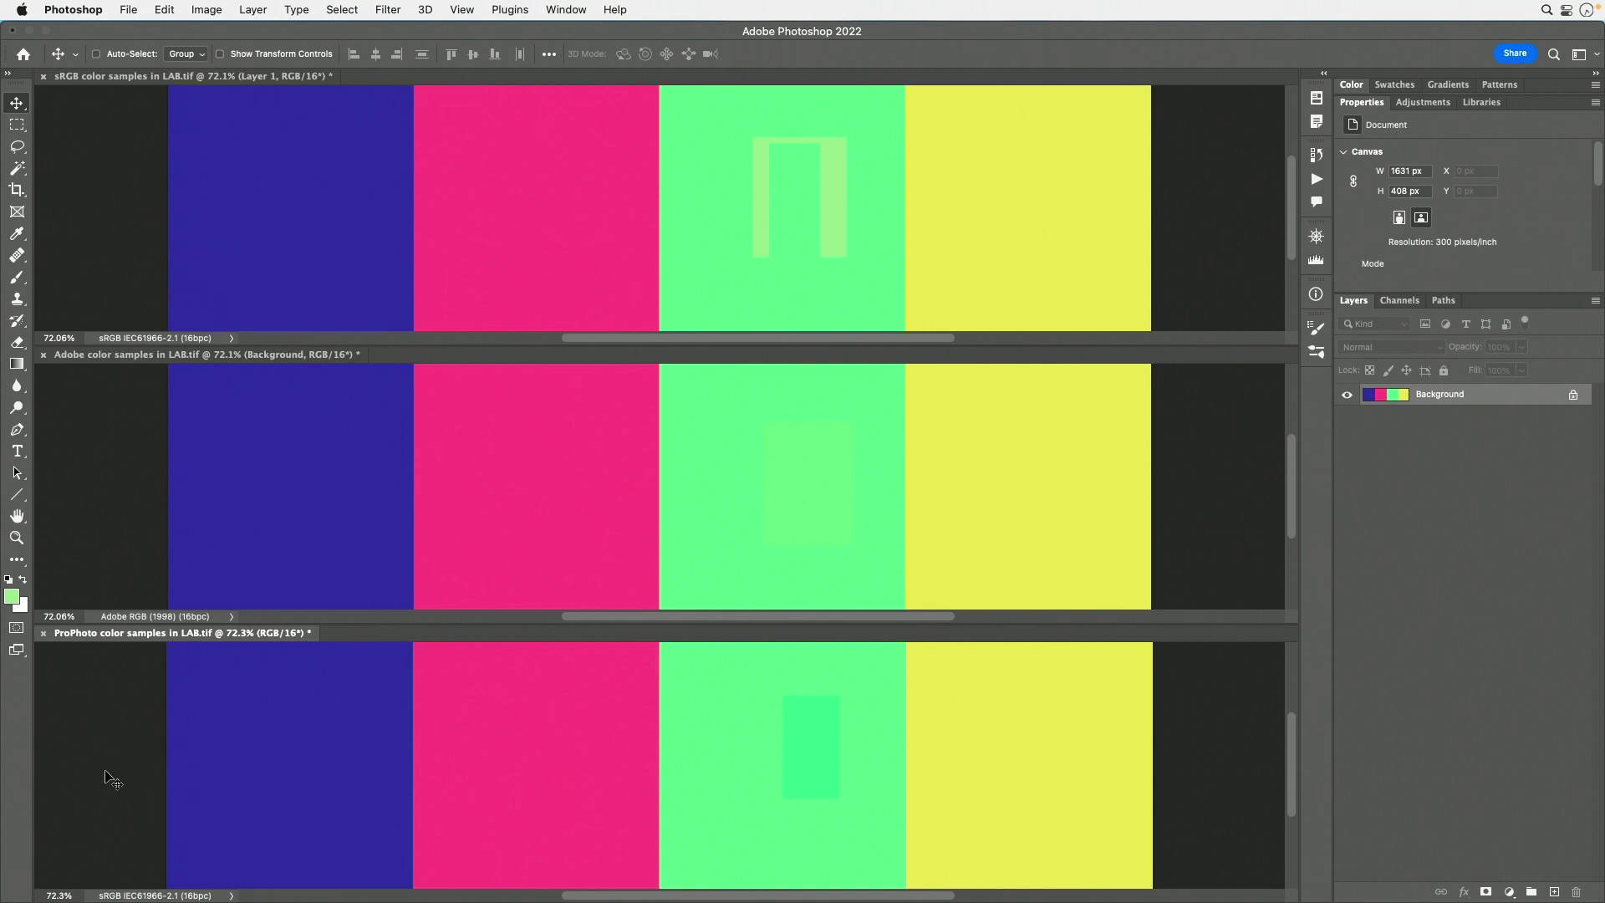
# Sample the converted document's green patch, fill a rectangle of about 141 × 197 px over the sRGB document's yellowish-green shape, and deselect
pyautogui.click(17, 235)
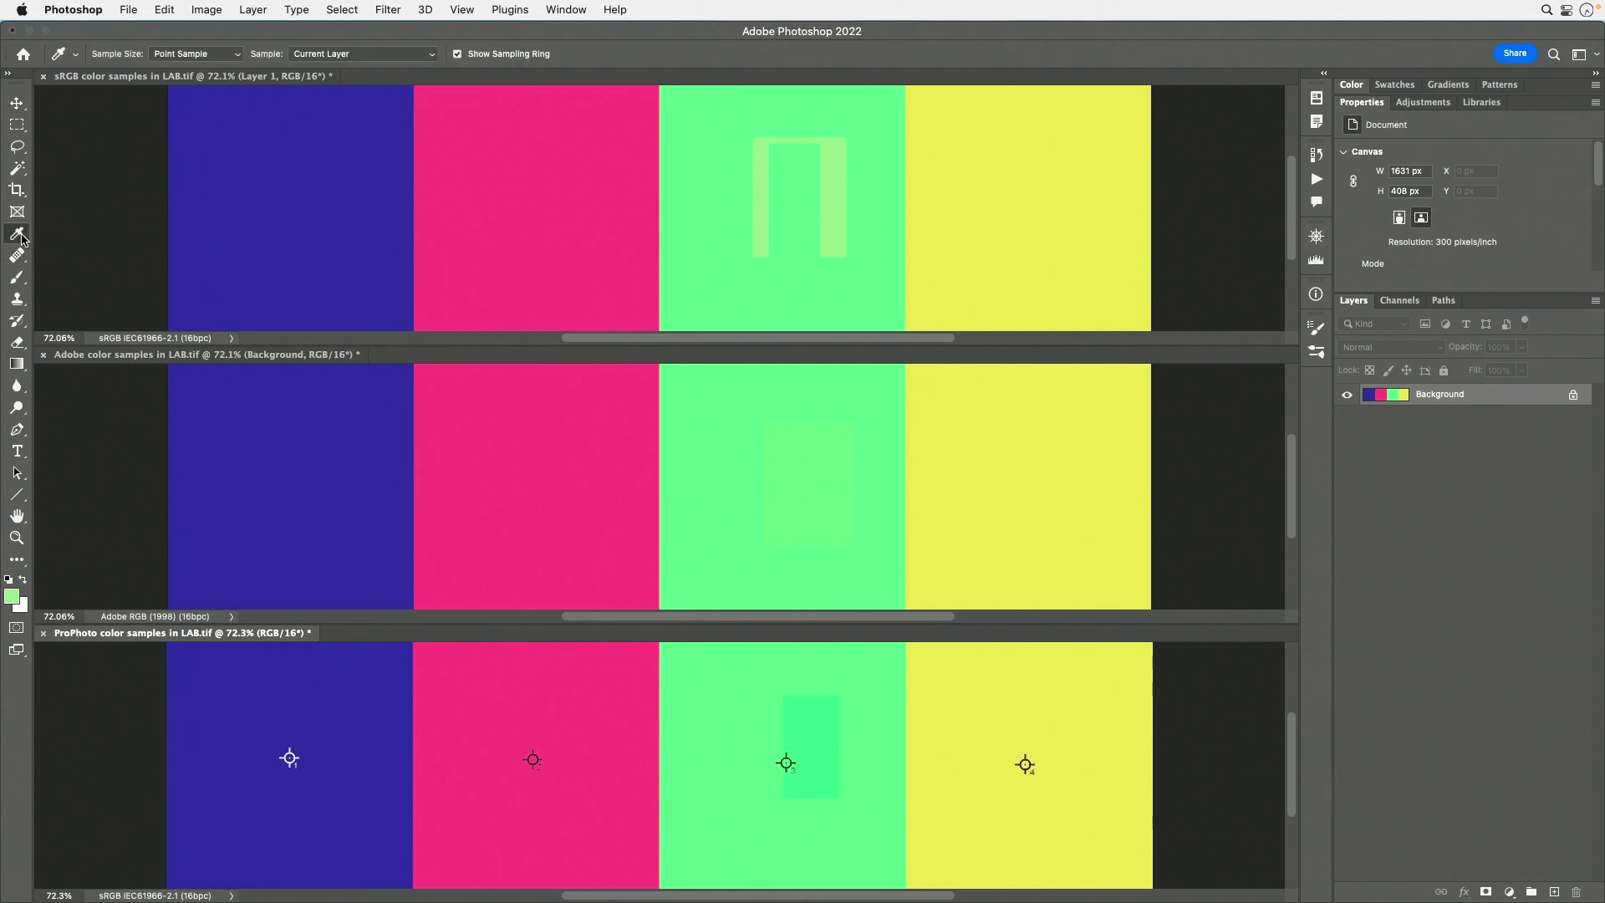
pyautogui.click(738, 722)
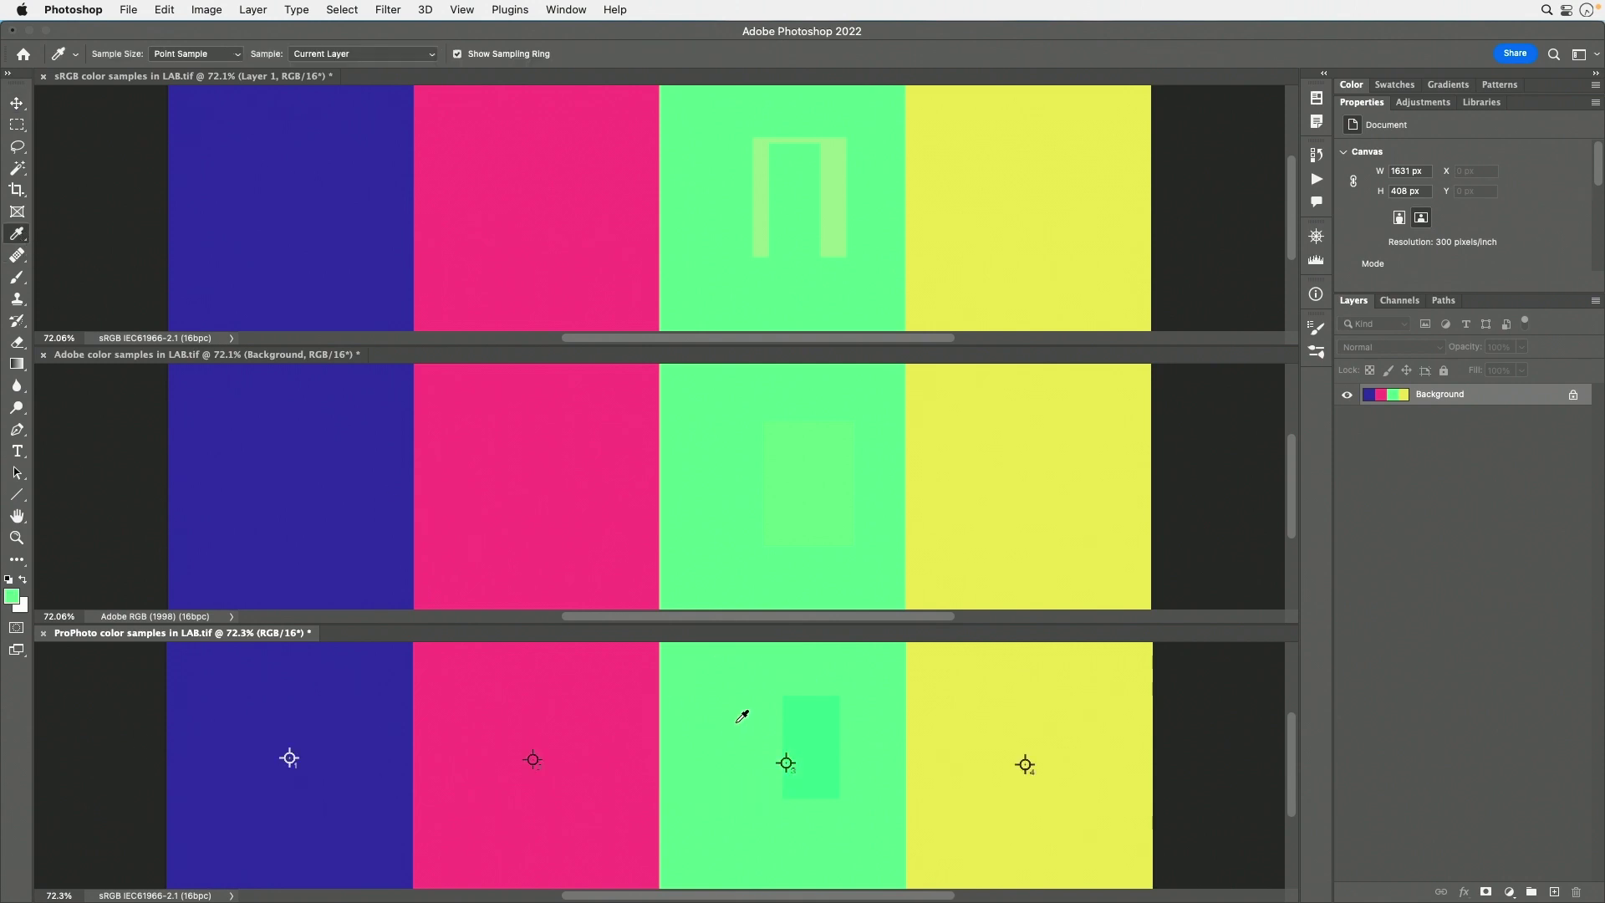
pyautogui.click(136, 77)
pyautogui.press('m')
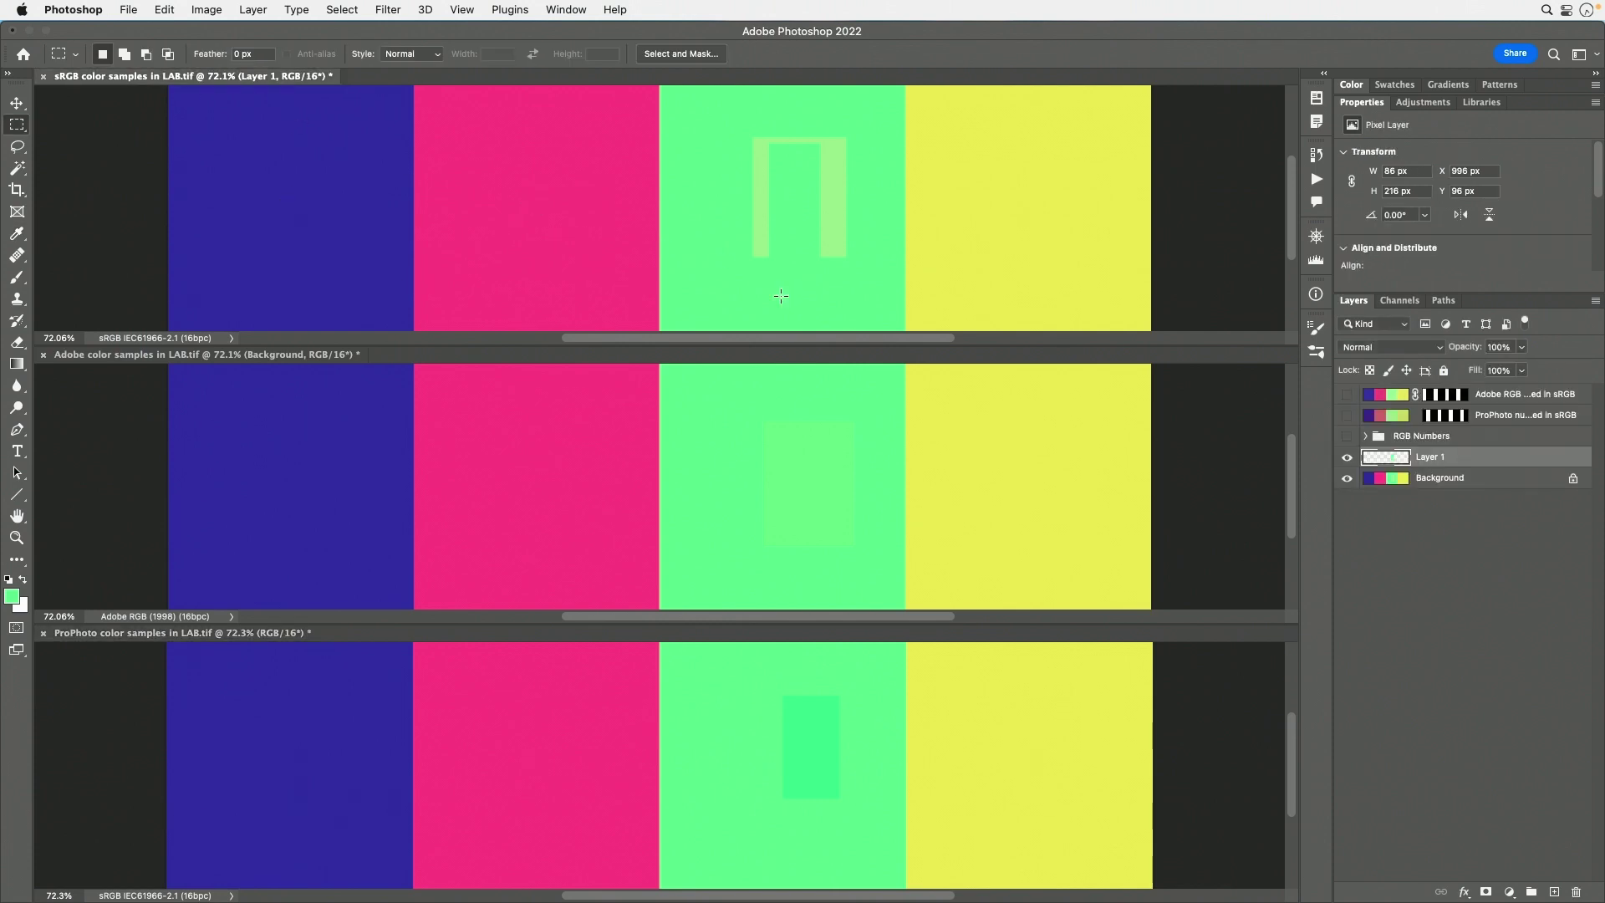
pyautogui.moveTo(725, 263); pyautogui.dragTo(809, 145)
pyautogui.hotkey('alt', 'BackSpace')
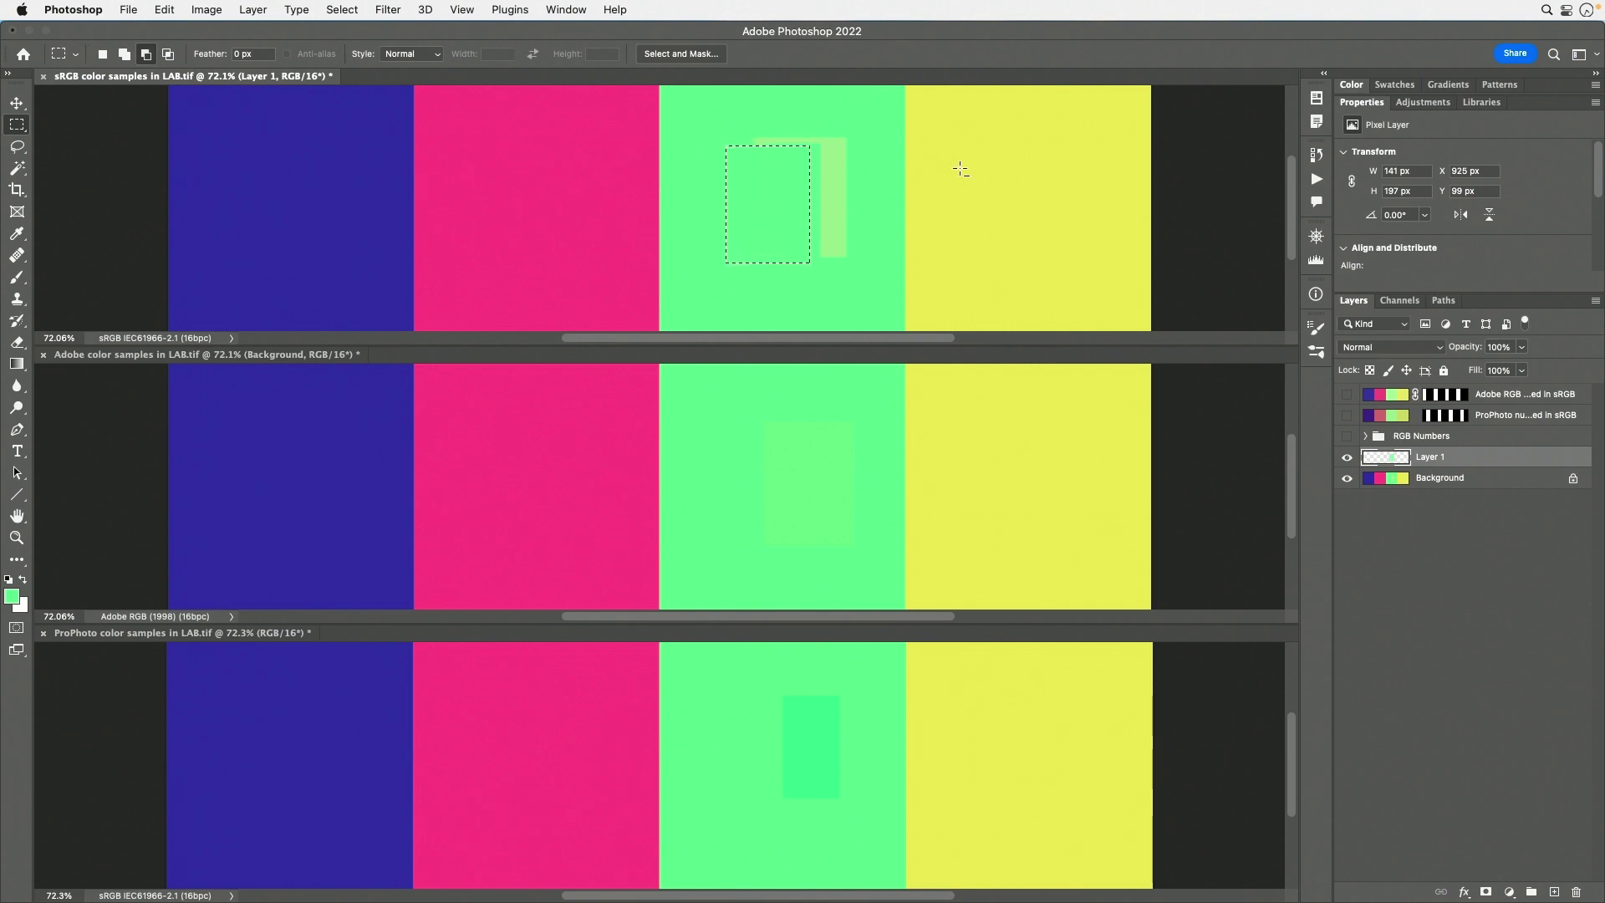
pyautogui.press('super+d')
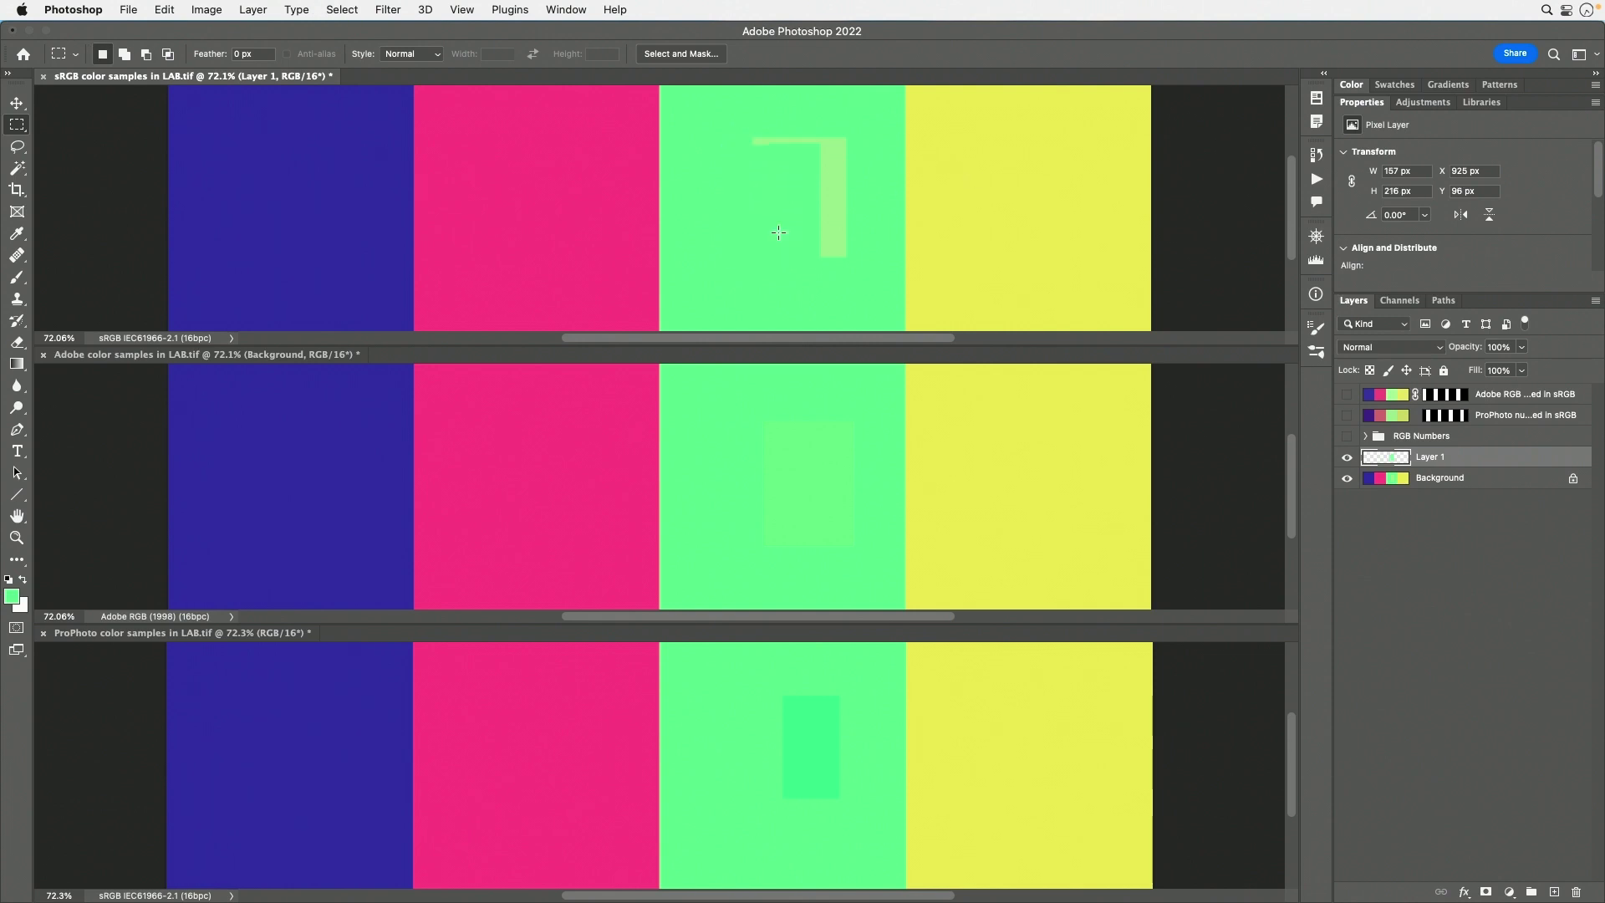
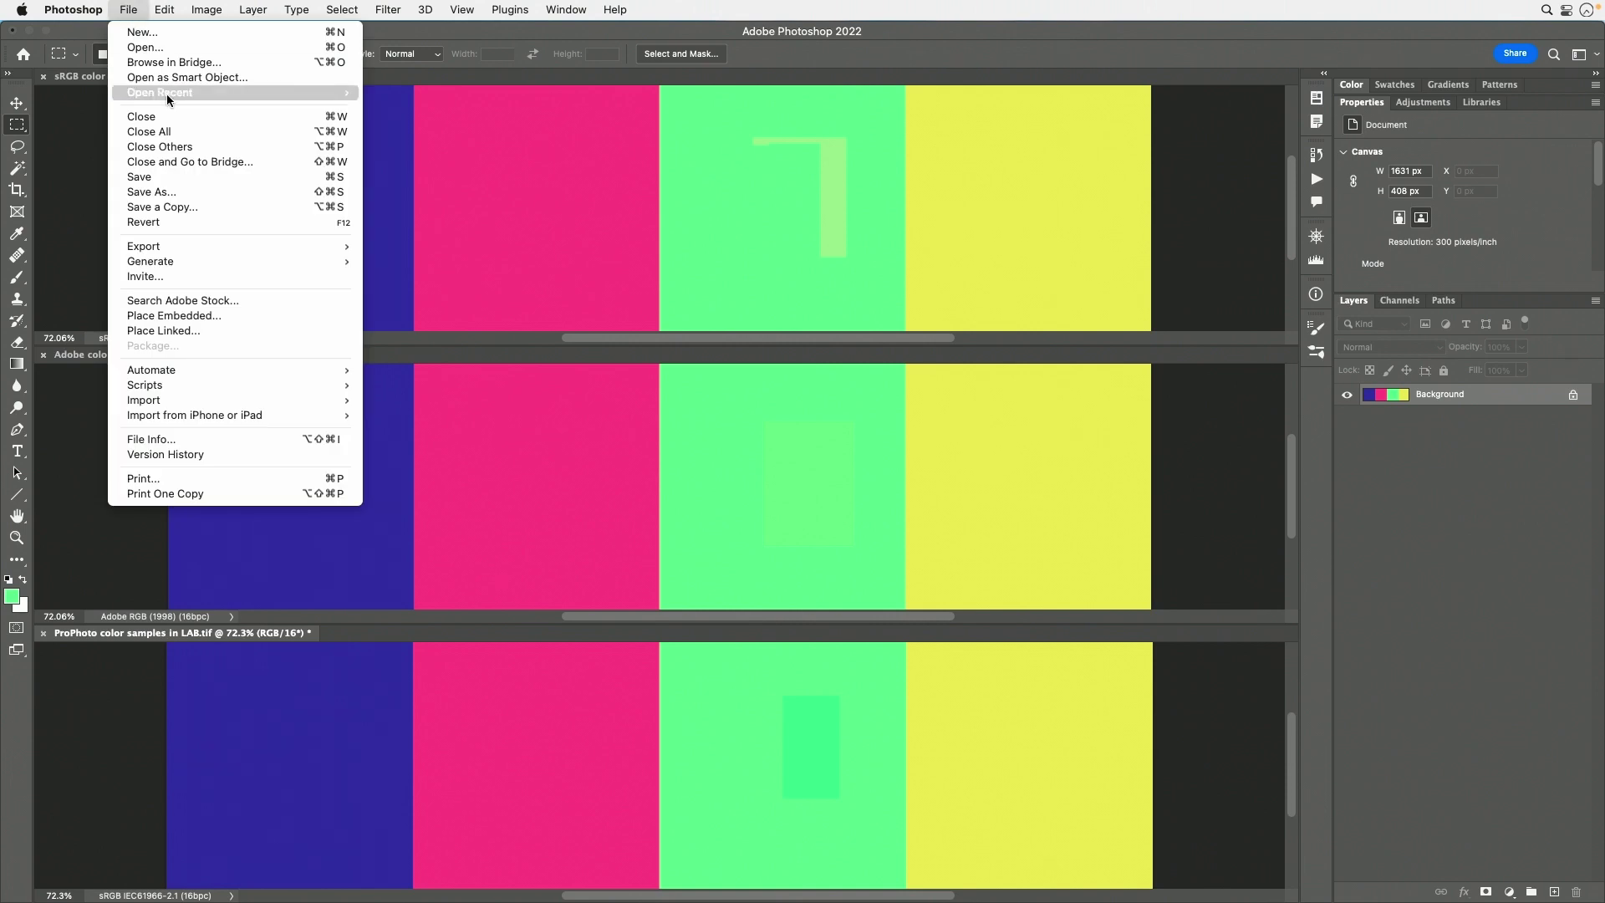
# Revert the ProPhoto document to its saved version and make the Adobe RGB document active
pyautogui.click(162, 222)
pyautogui.click(100, 358)
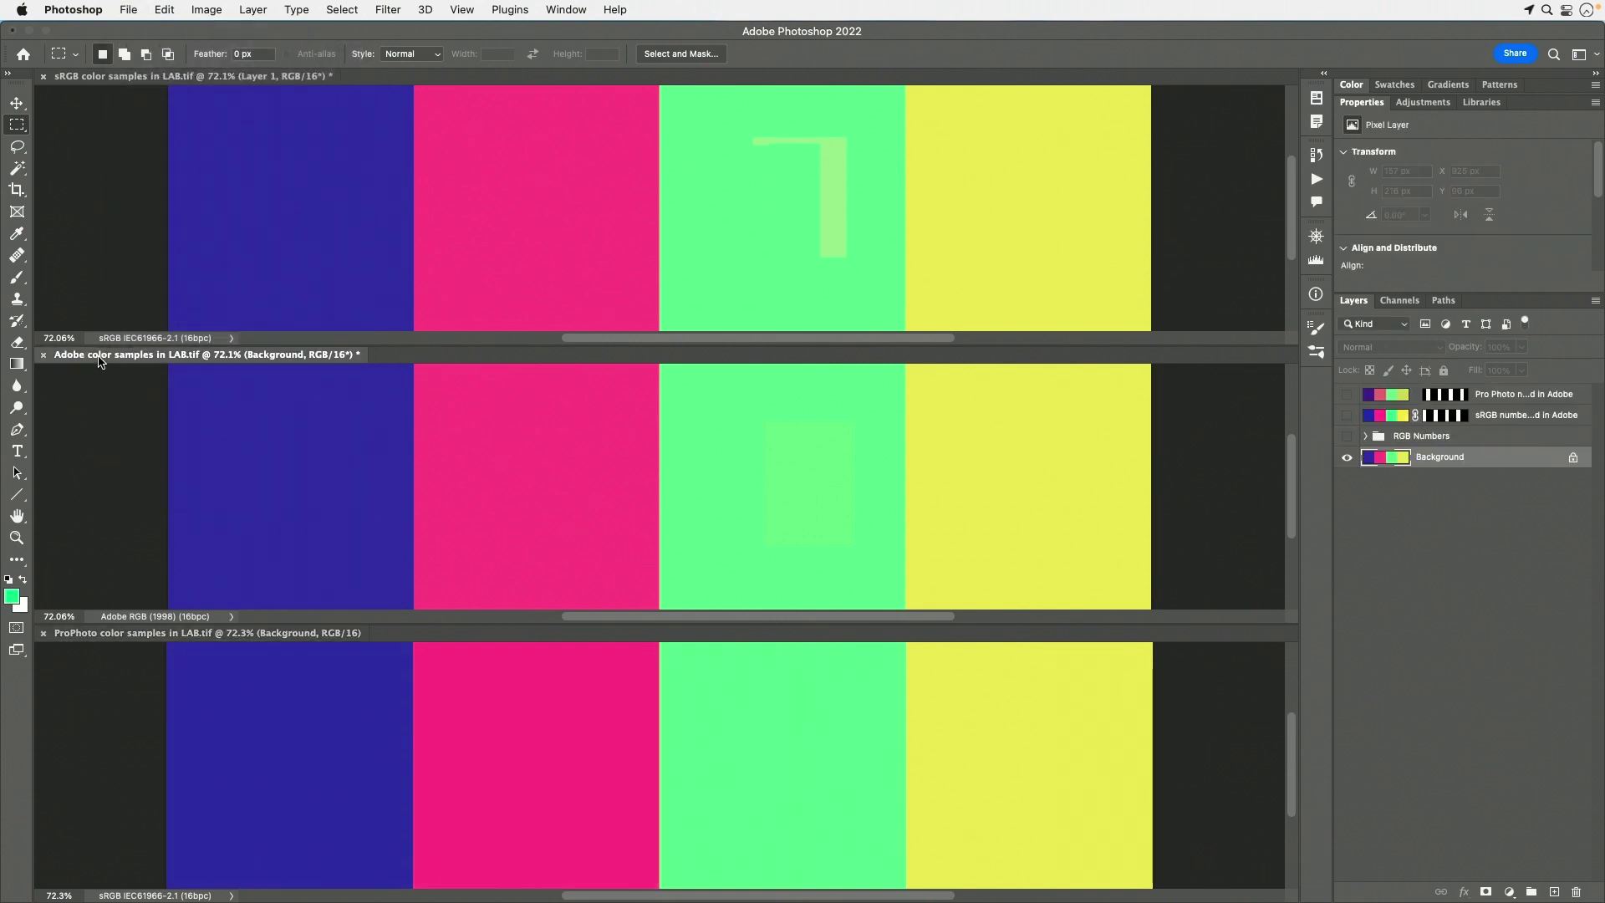
# Revert the Adobe RGB document and the sRGB document to their saved versions
pyautogui.click(128, 10)
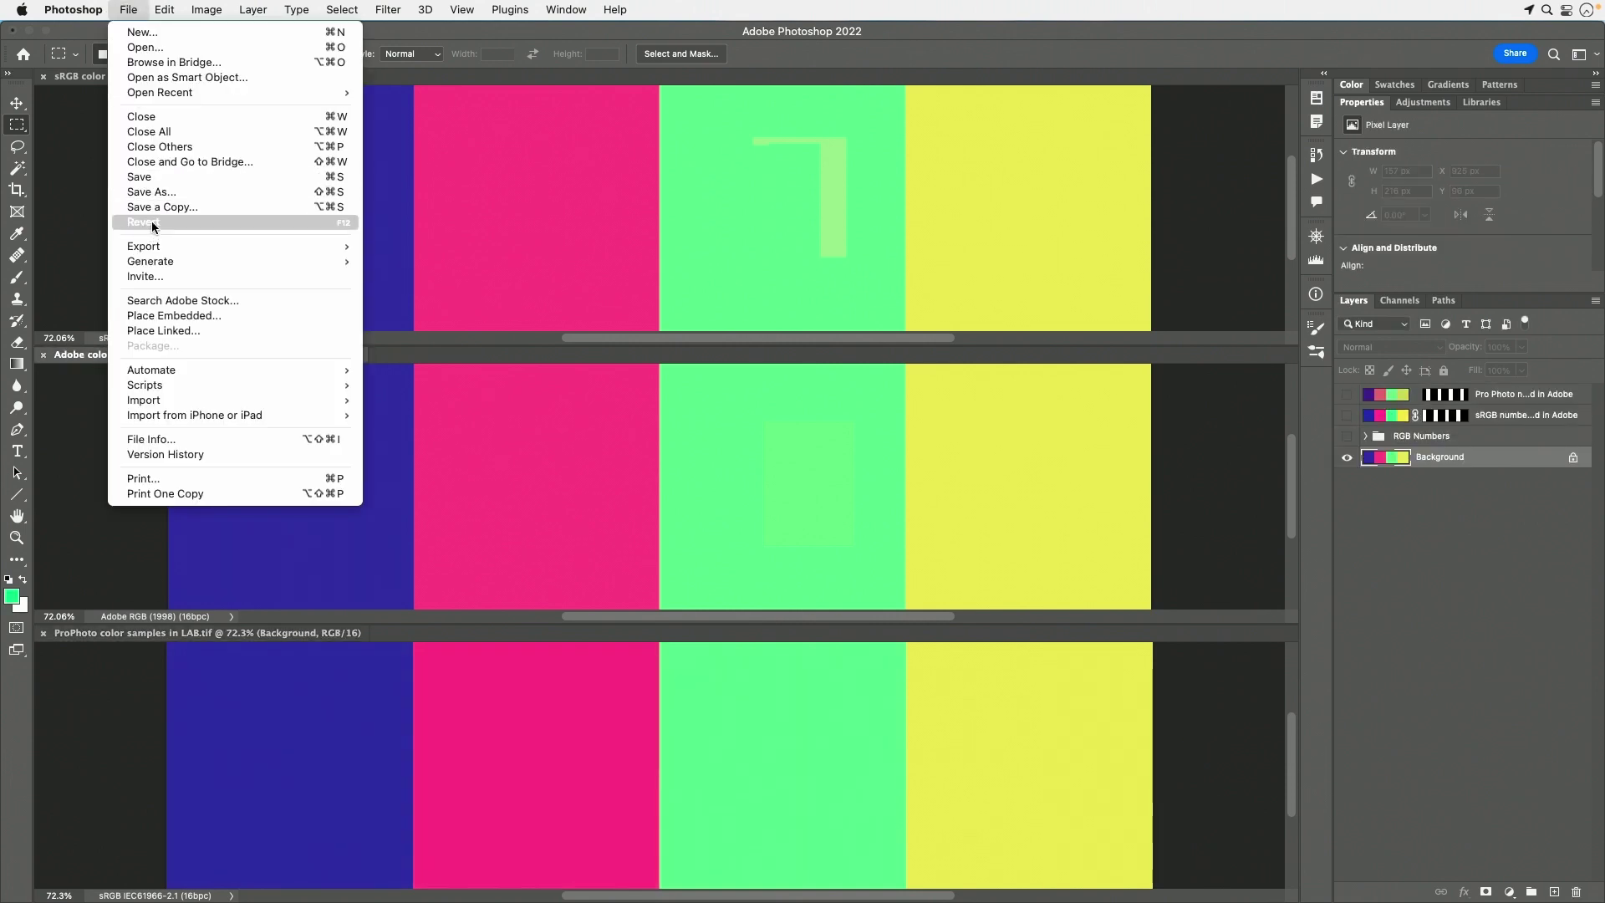
pyautogui.click(152, 221)
pyautogui.click(110, 80)
pyautogui.click(130, 10)
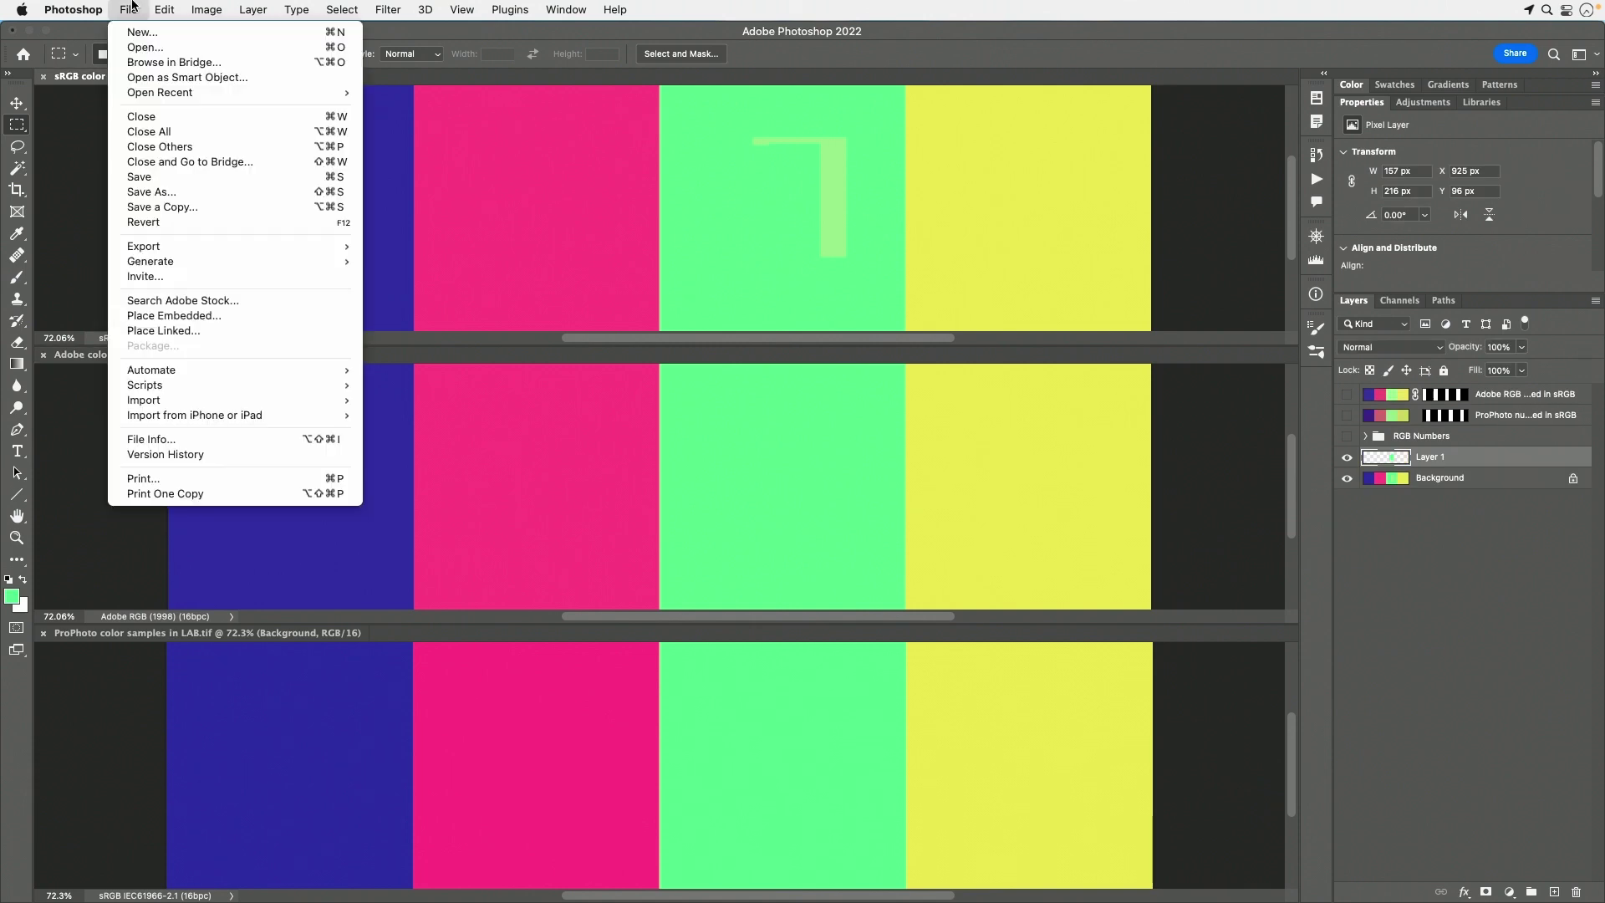
pyautogui.click(147, 221)
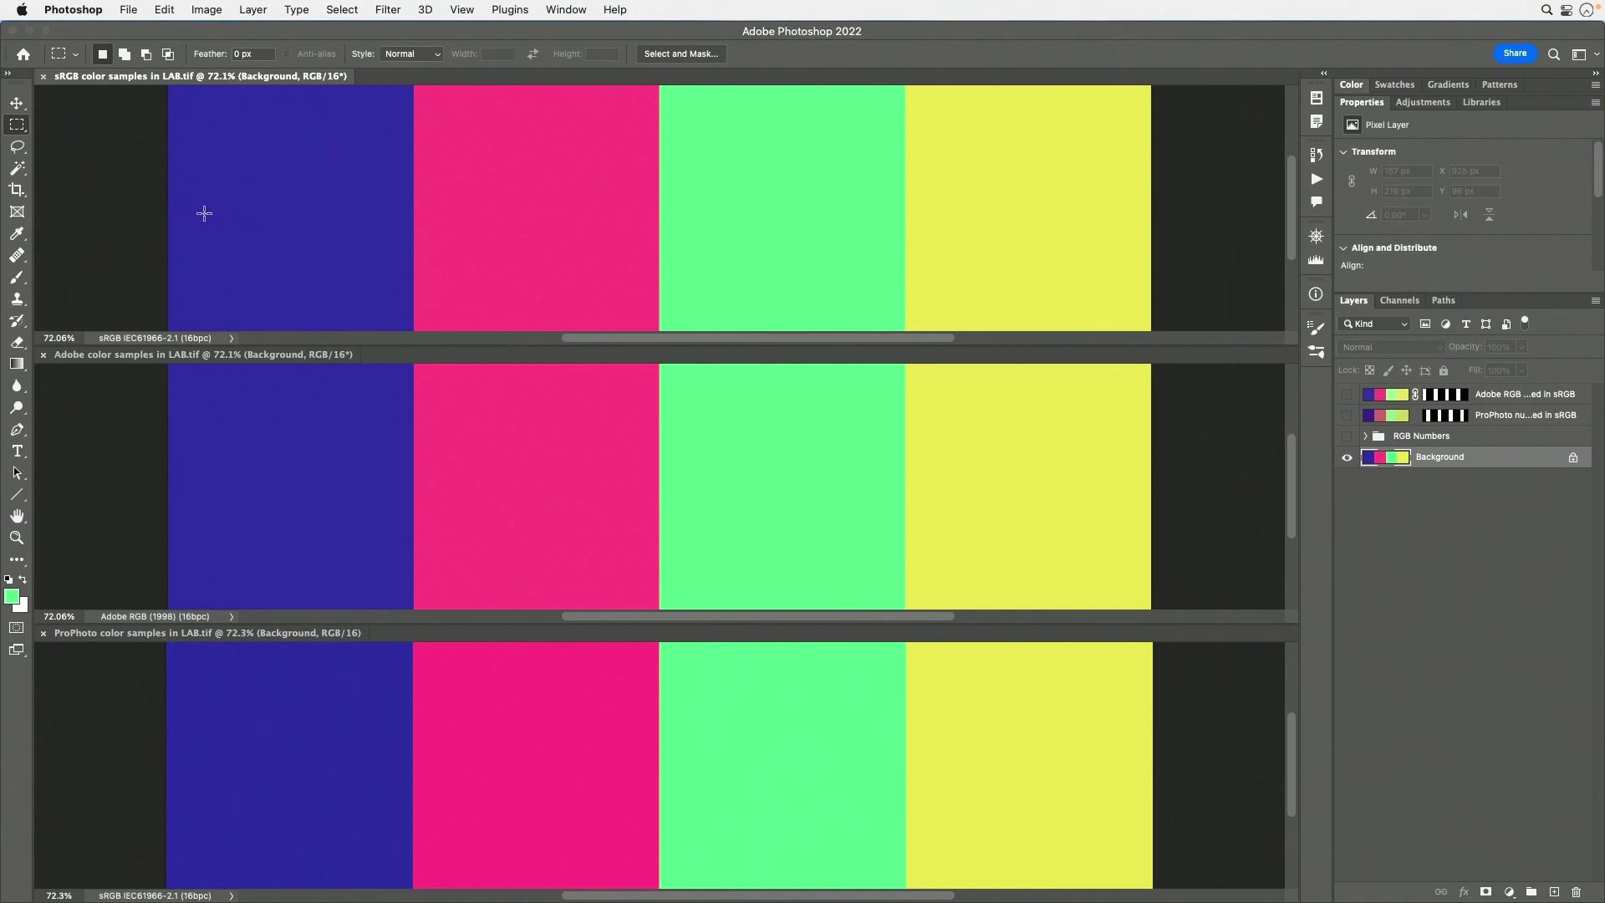
# Sample the sRGB document's blue patch as the foreground color and inspect its RGB and Lab values in the Color Picker
pyautogui.click(16, 234)
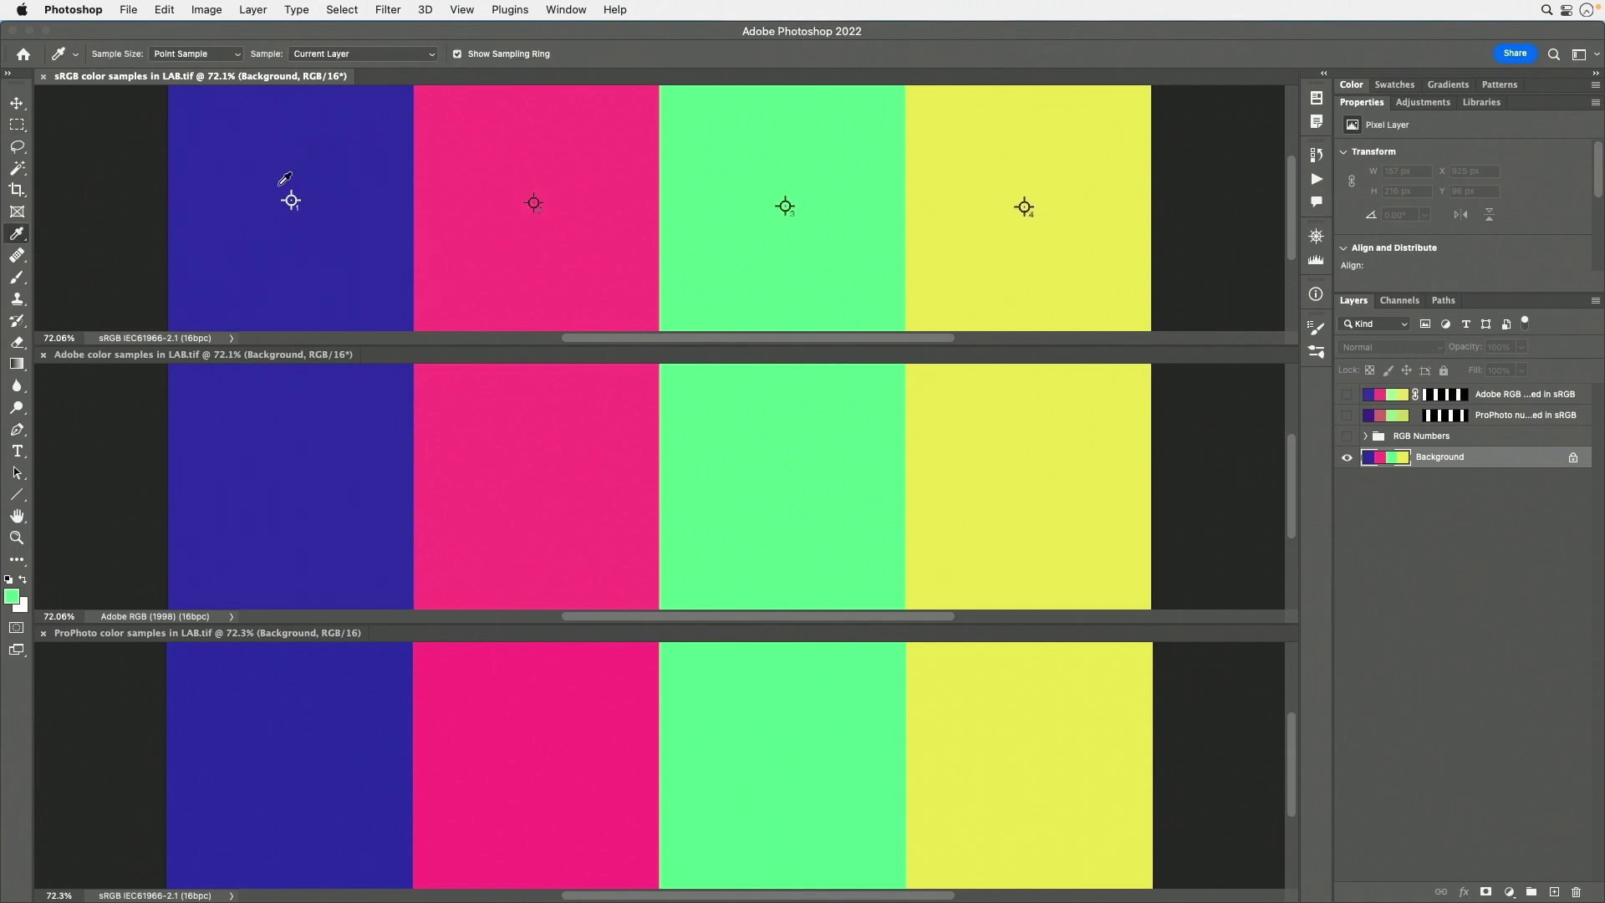
pyautogui.click(358, 256)
pyautogui.click(12, 596)
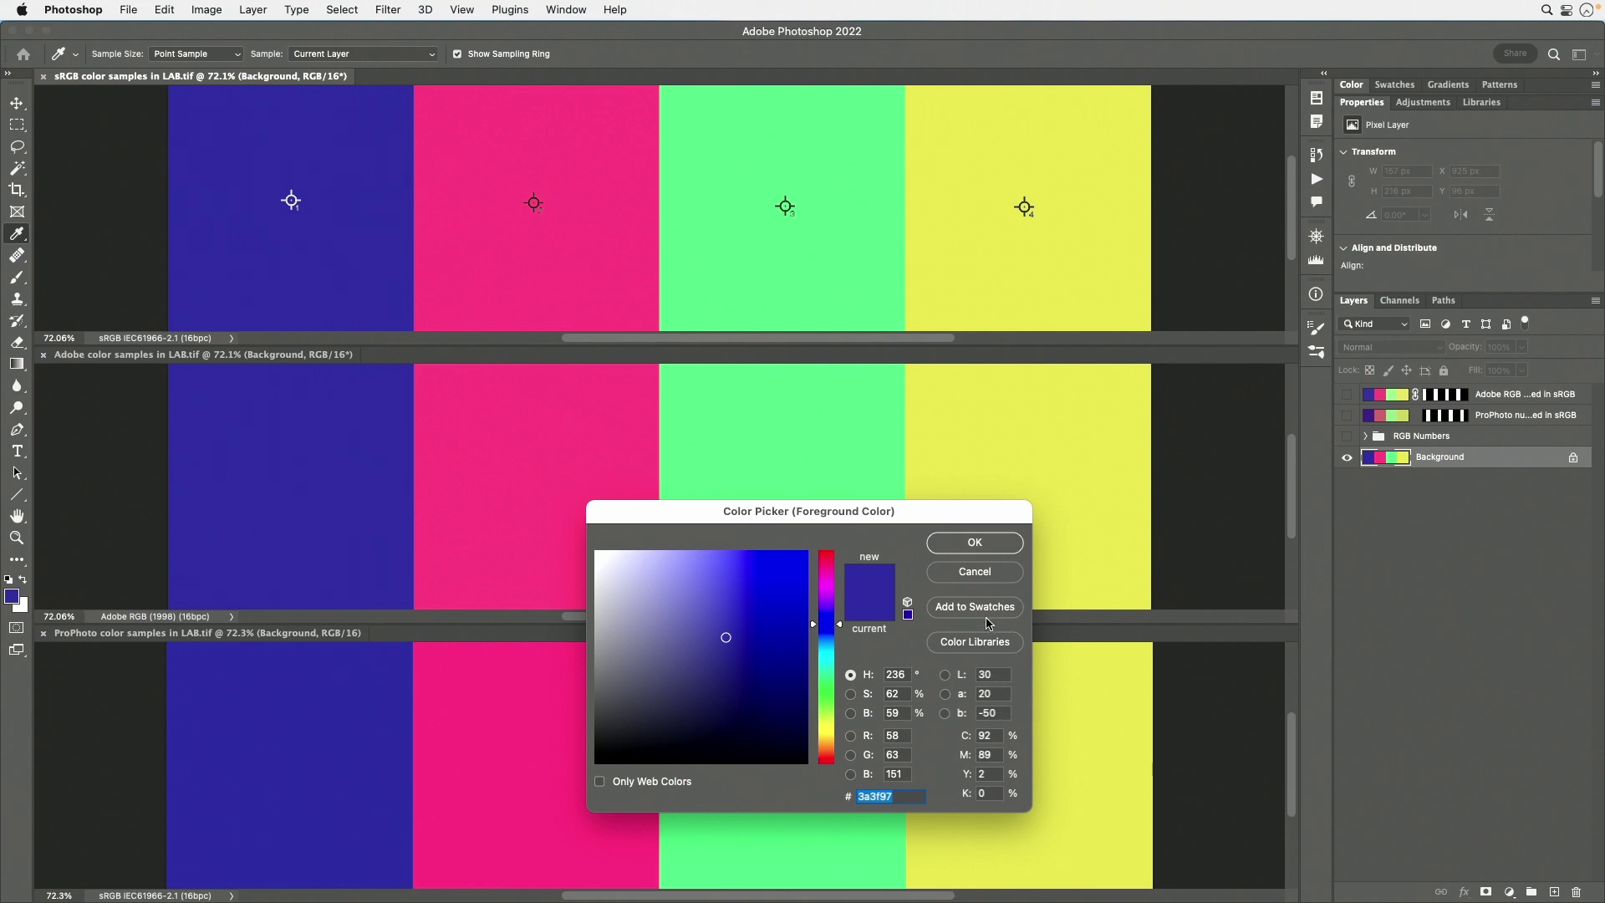
pyautogui.click(975, 548)
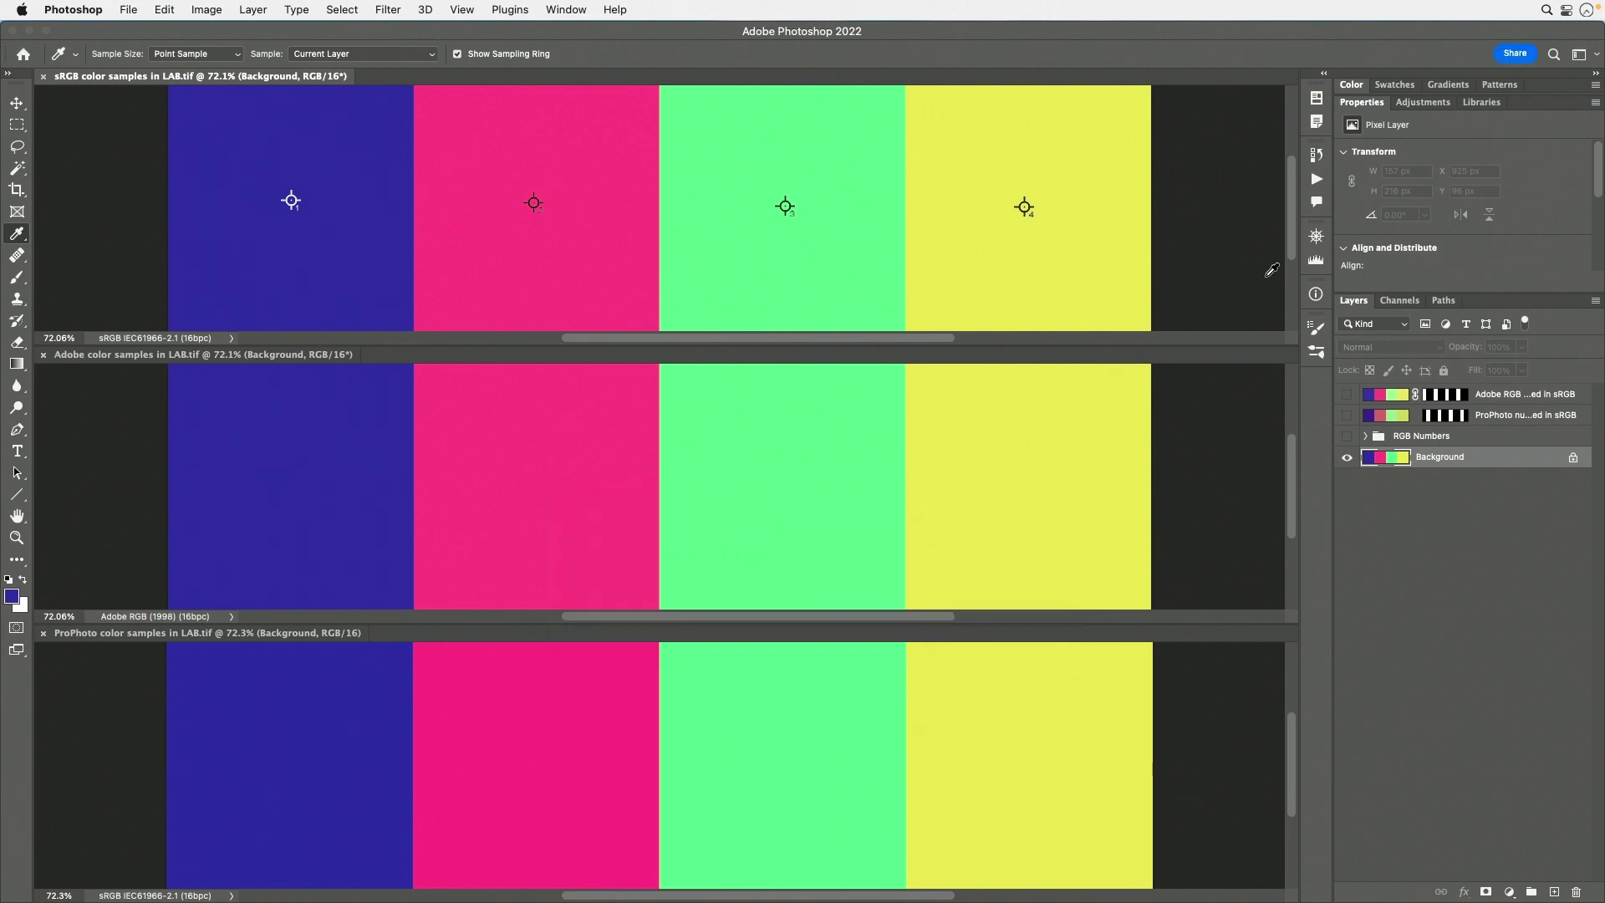
# Show the Info readouts, switch the first color readout to Lab Color, and return it to Actual Color
pyautogui.click(1315, 295)
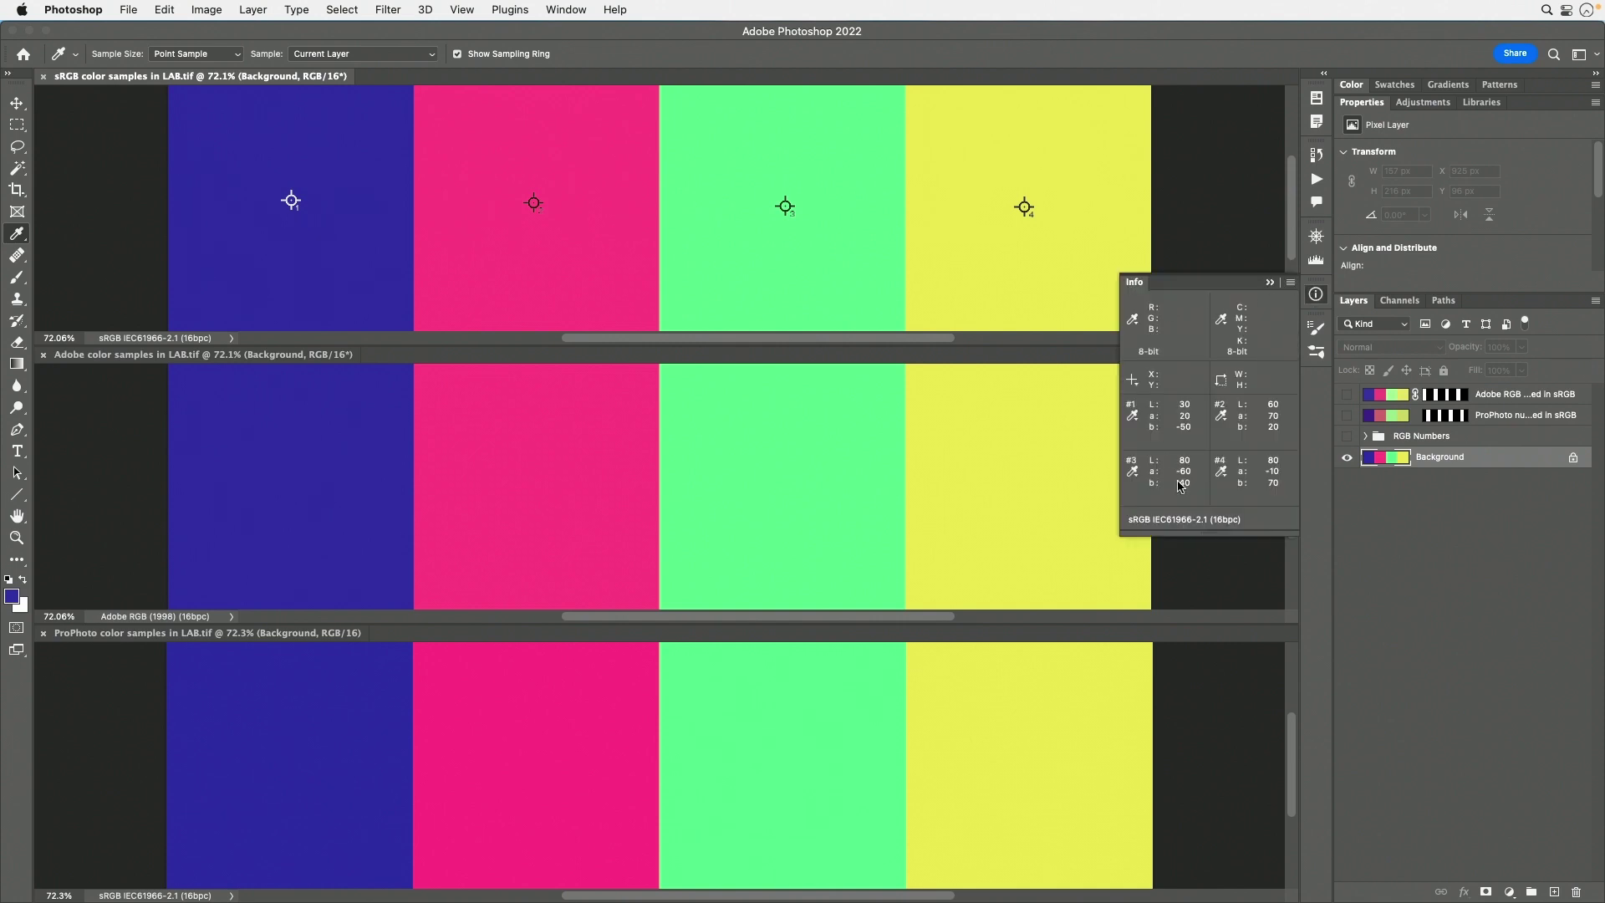
pyautogui.click(1134, 320)
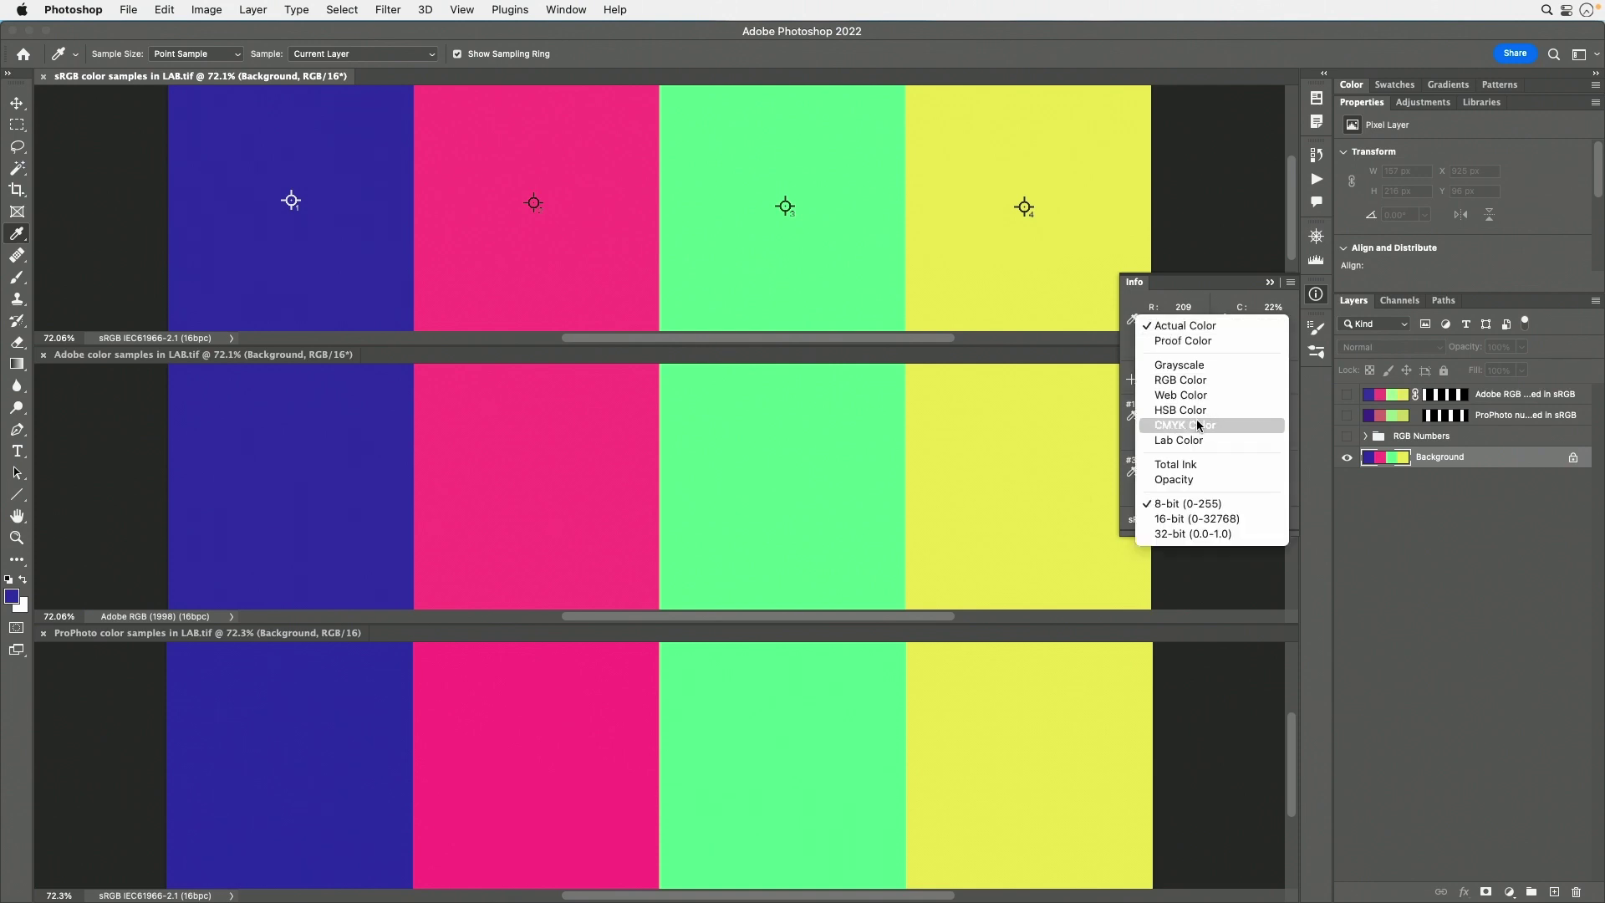
pyautogui.click(1194, 447)
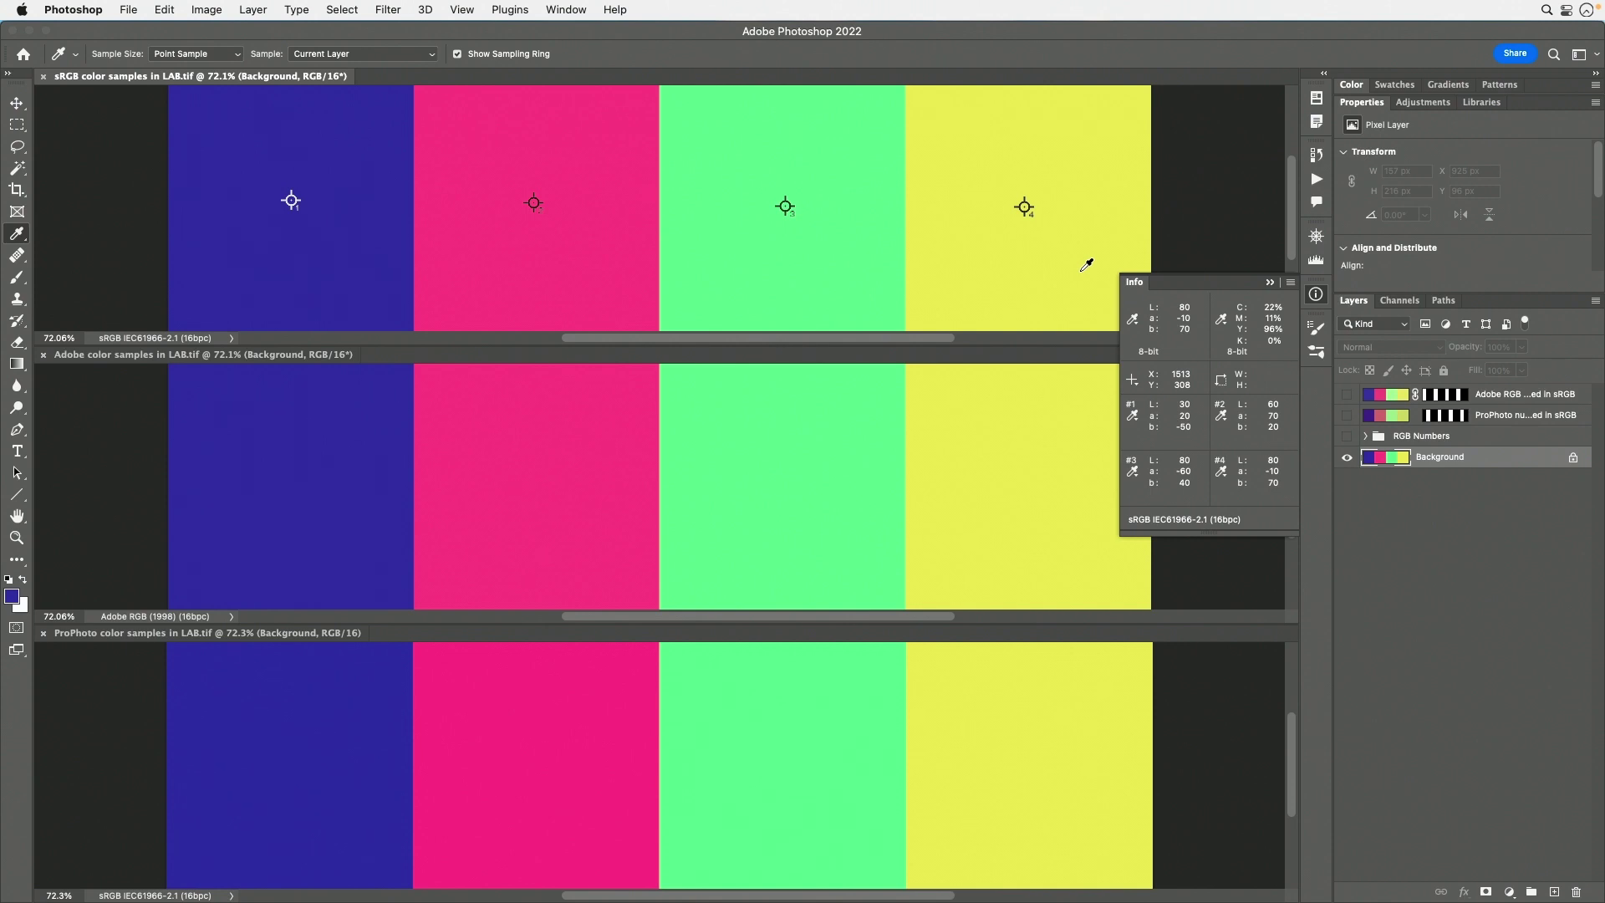
pyautogui.click(1137, 321)
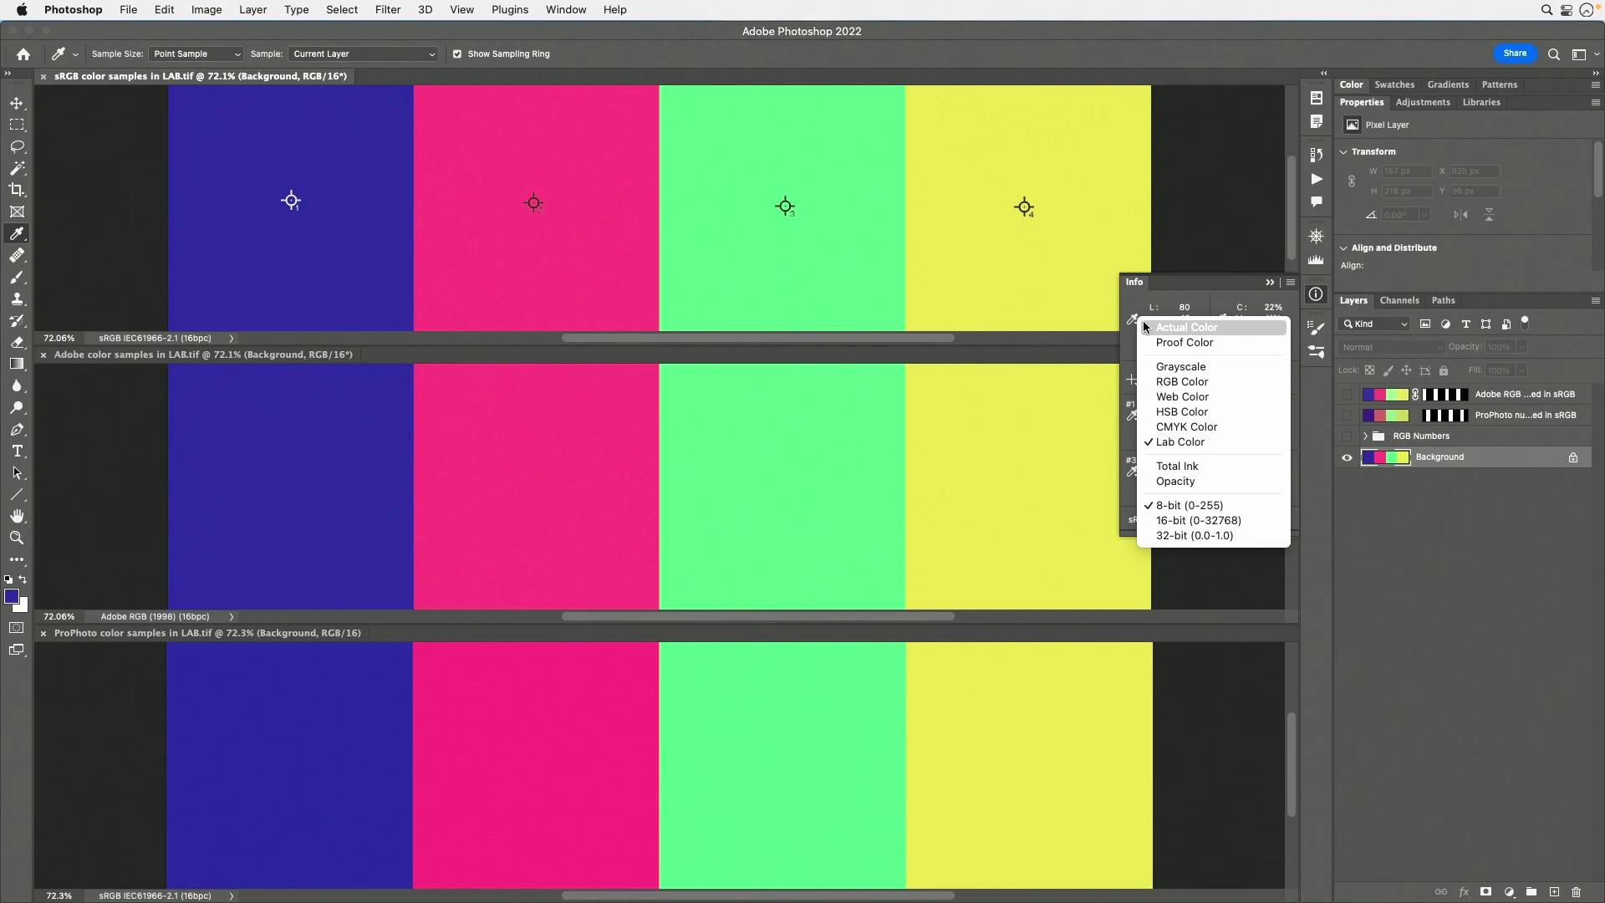
pyautogui.click(1147, 327)
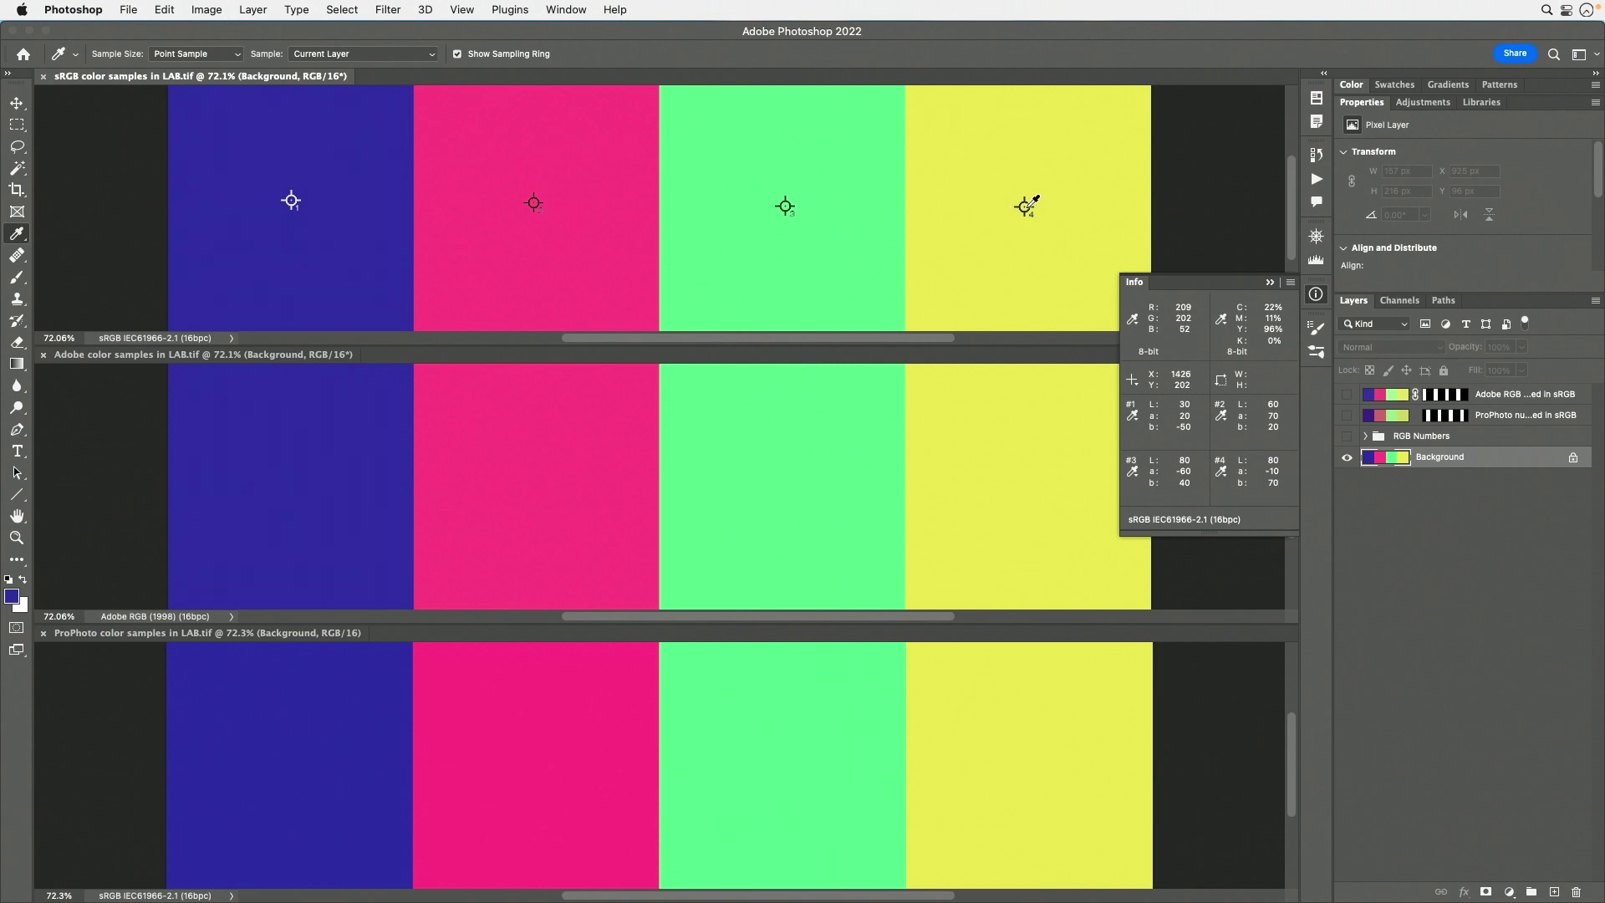
# Activate the Color Sampler Tool and choose Lab Color as the readout mode for sampler #1
pyautogui.click(16, 236)
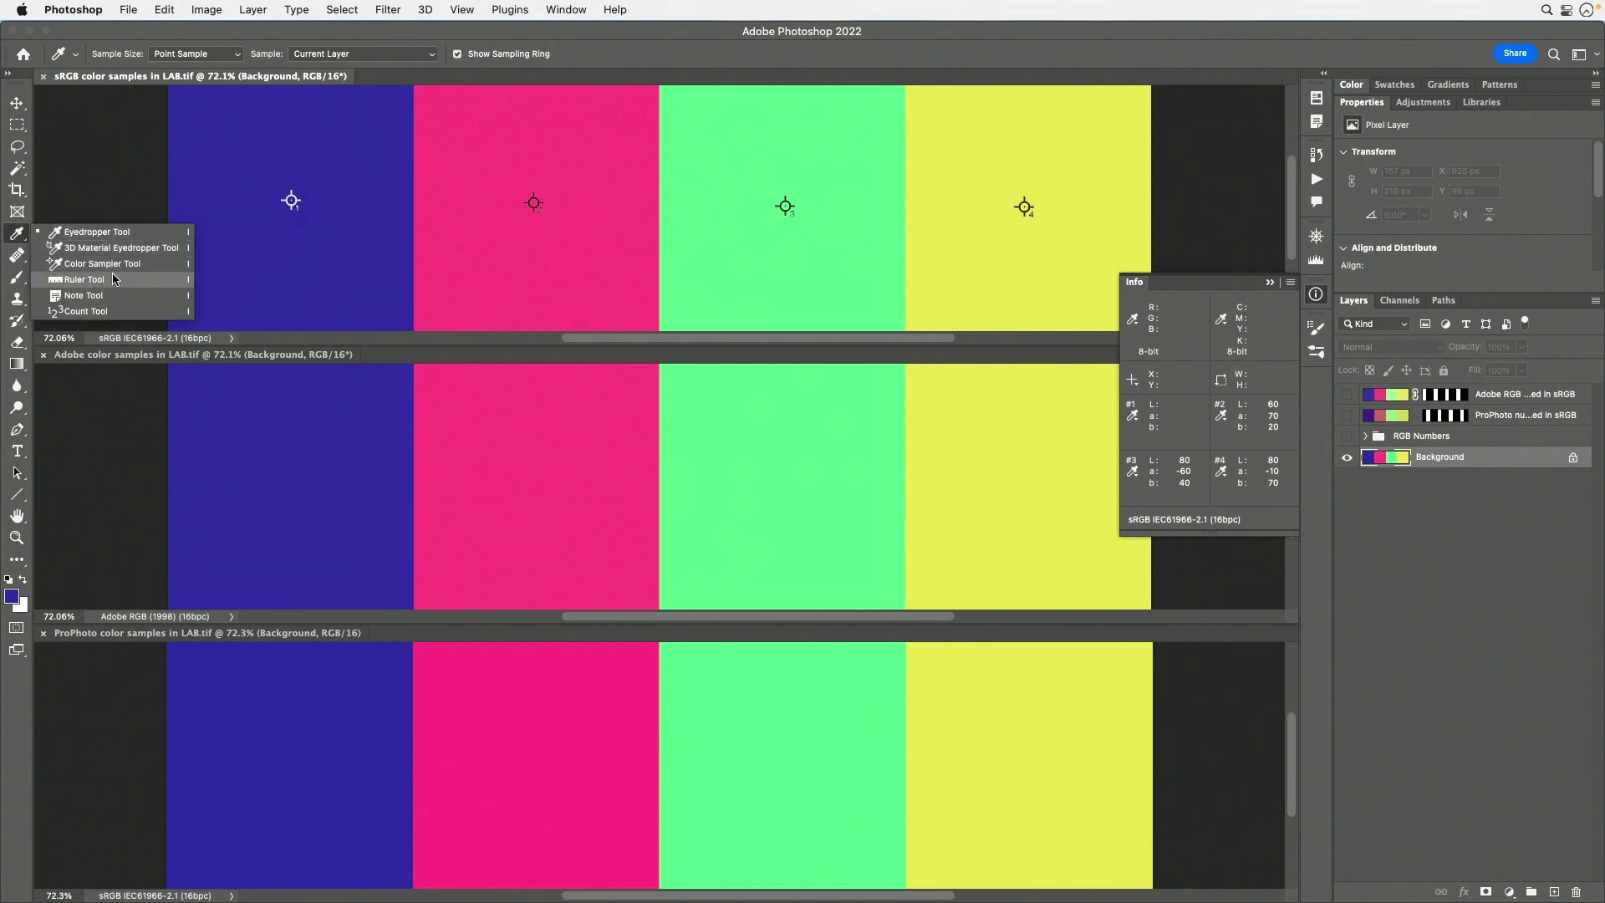
pyautogui.click(122, 265)
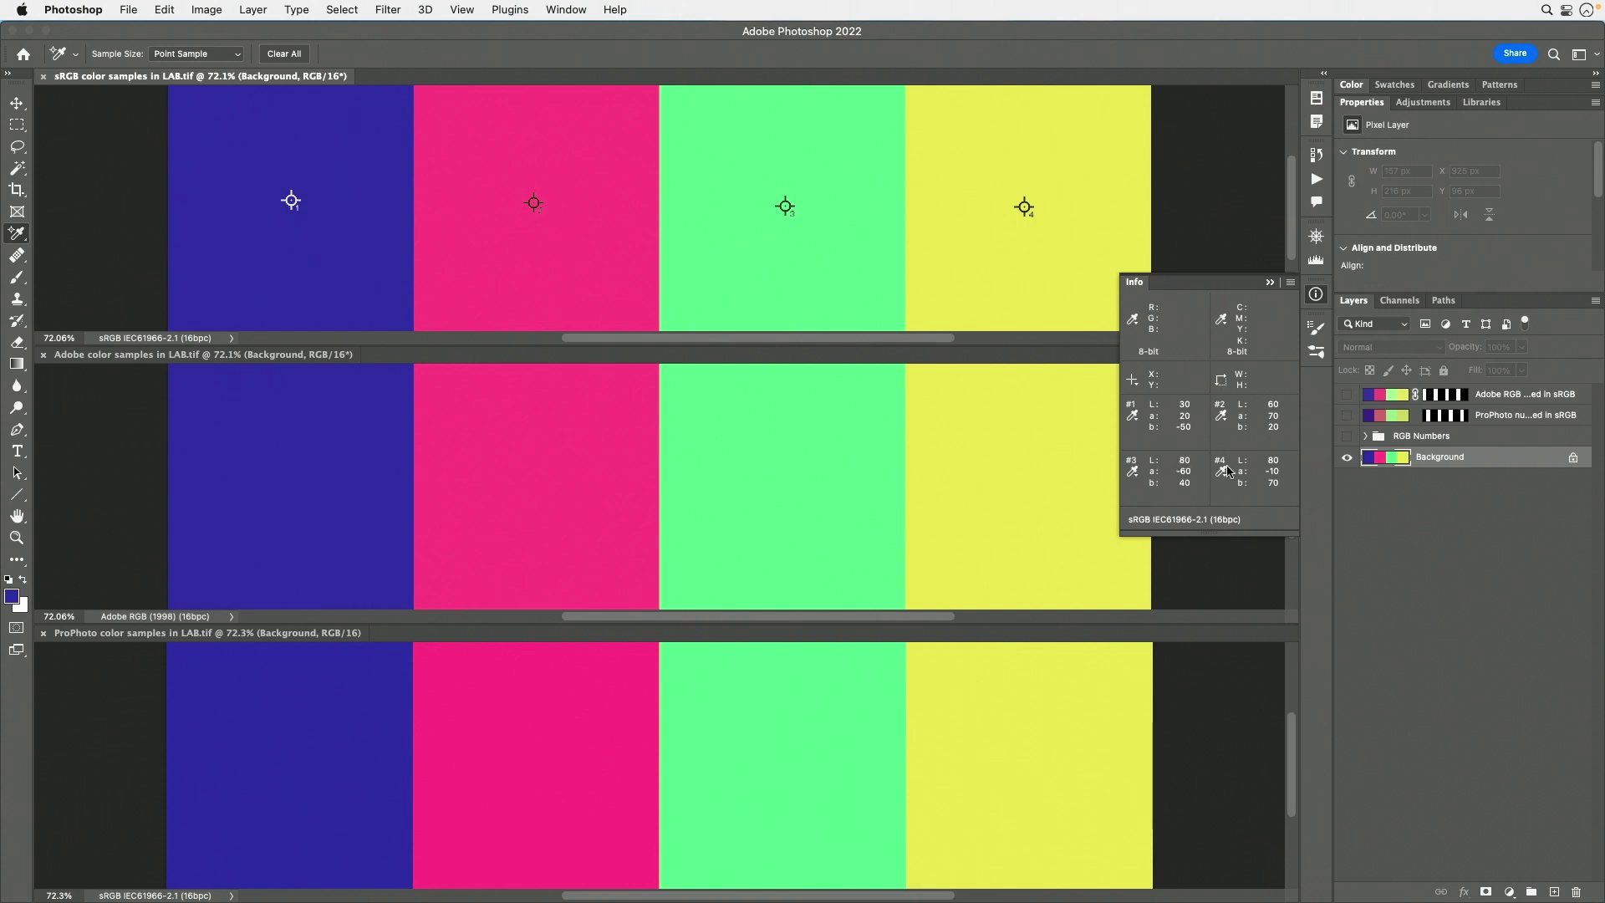
pyautogui.click(1133, 415)
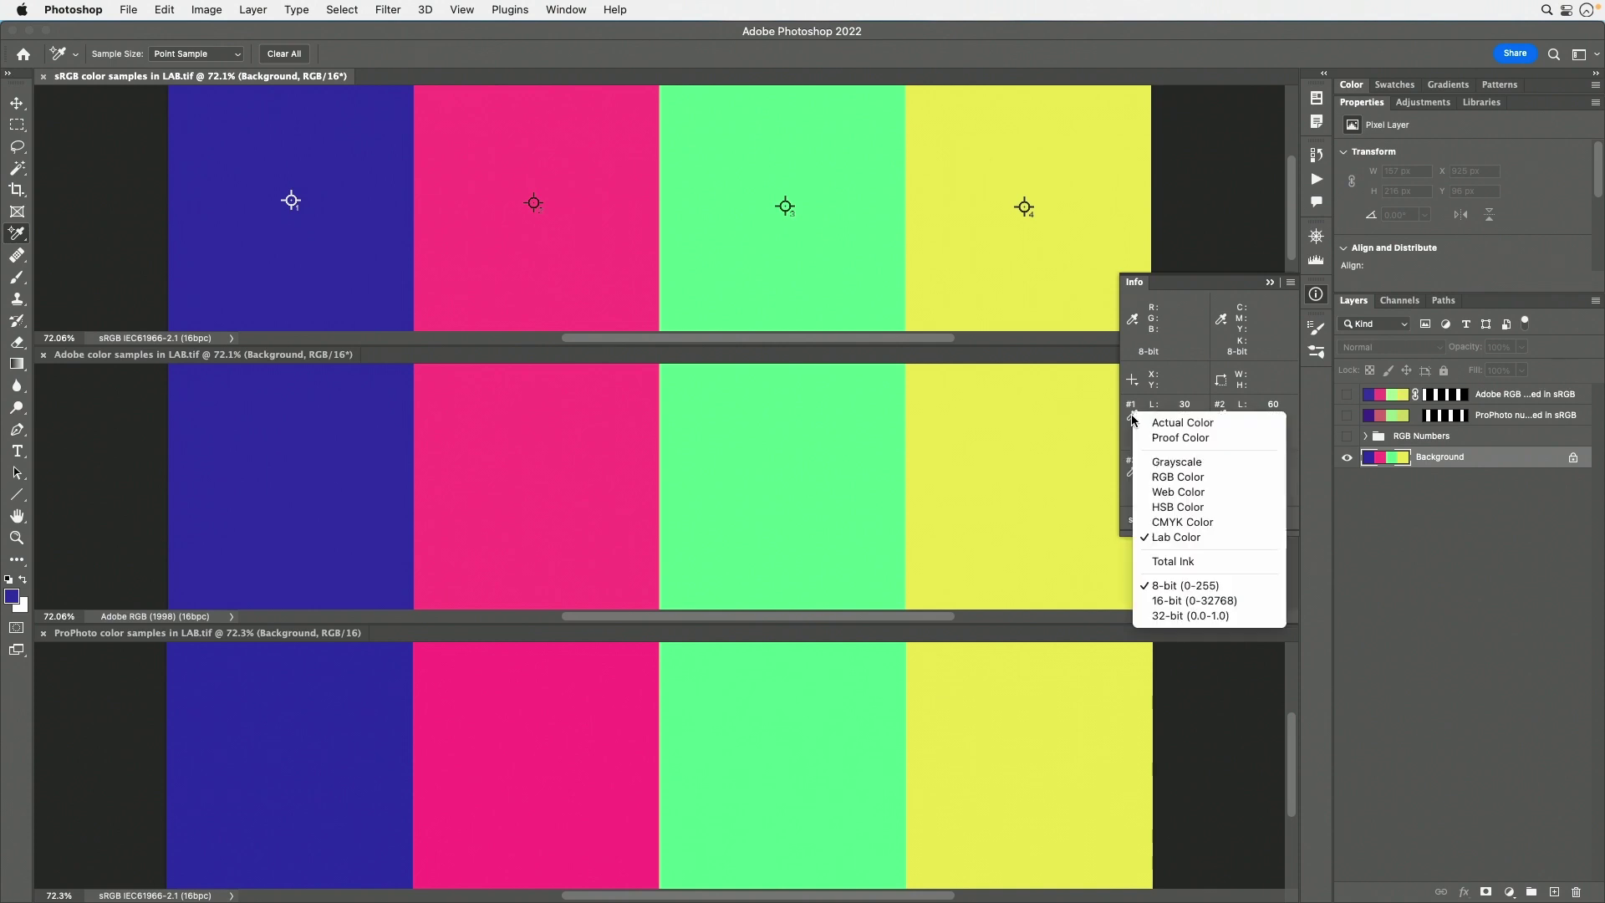
pyautogui.click(1197, 539)
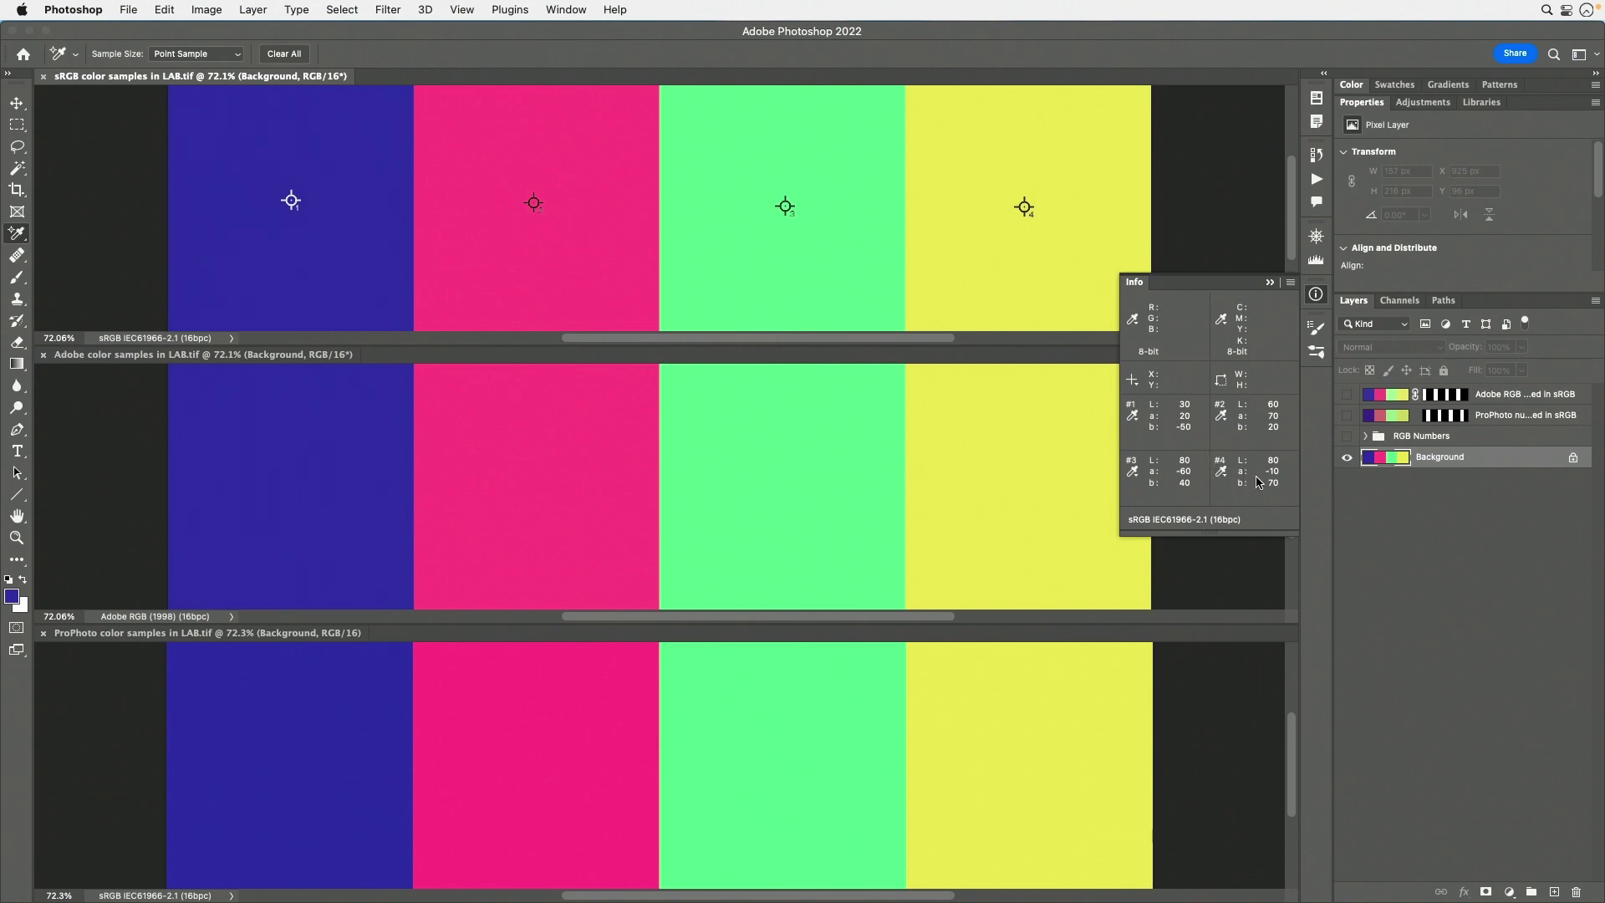
# Show the RGB Numbers group in the sRGB, Adobe RGB and ProPhoto documents
pyautogui.click(1347, 435)
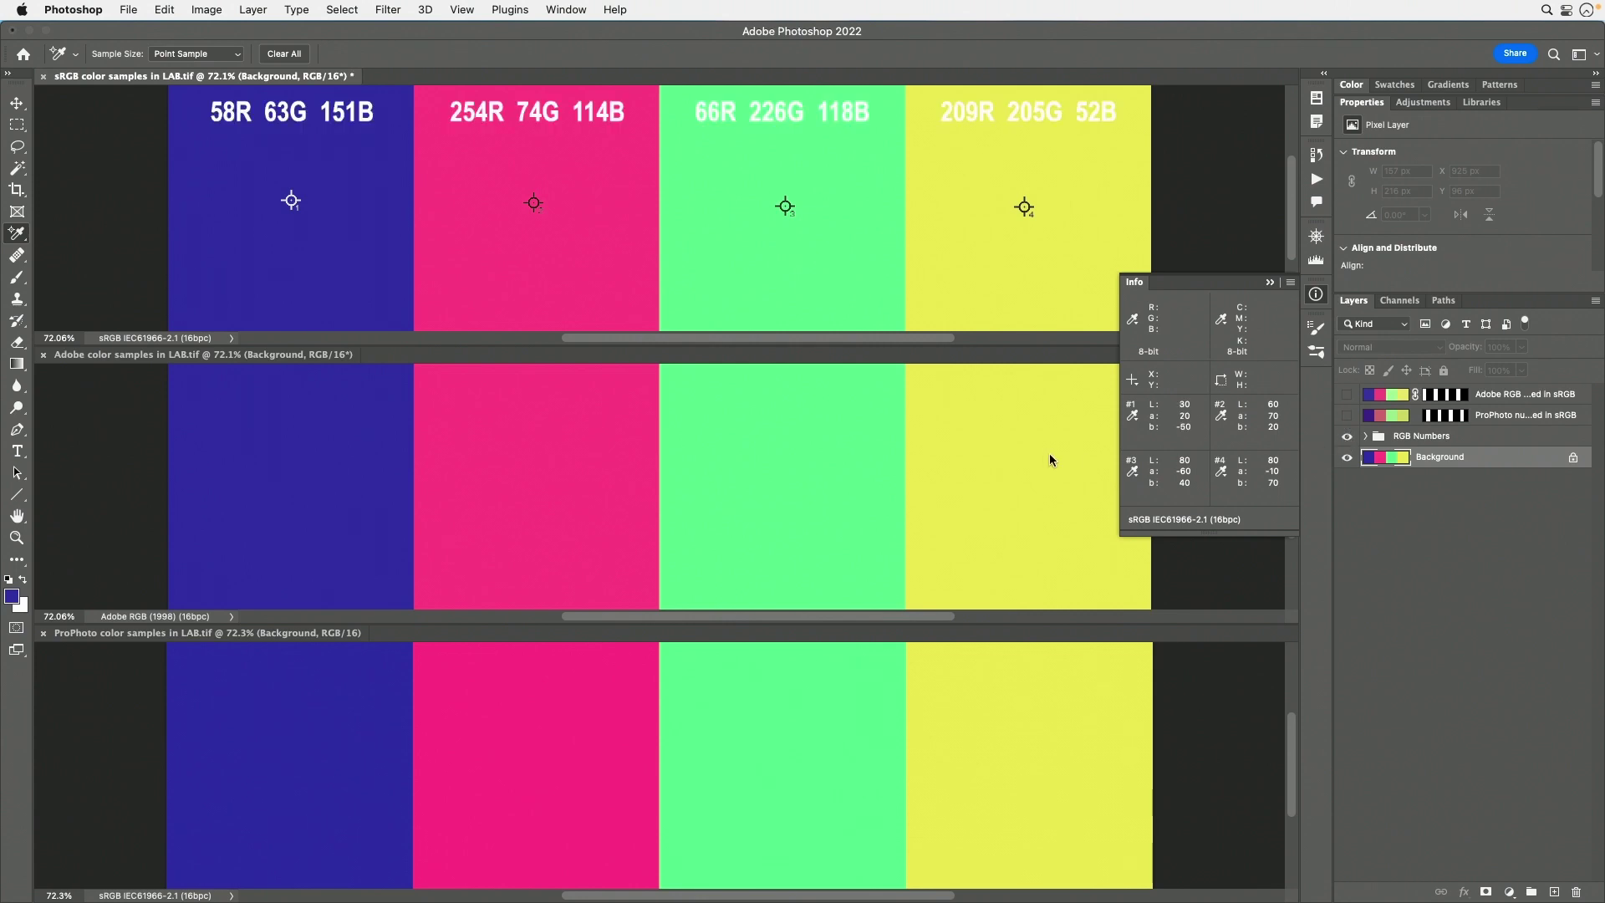
pyautogui.click(1037, 444)
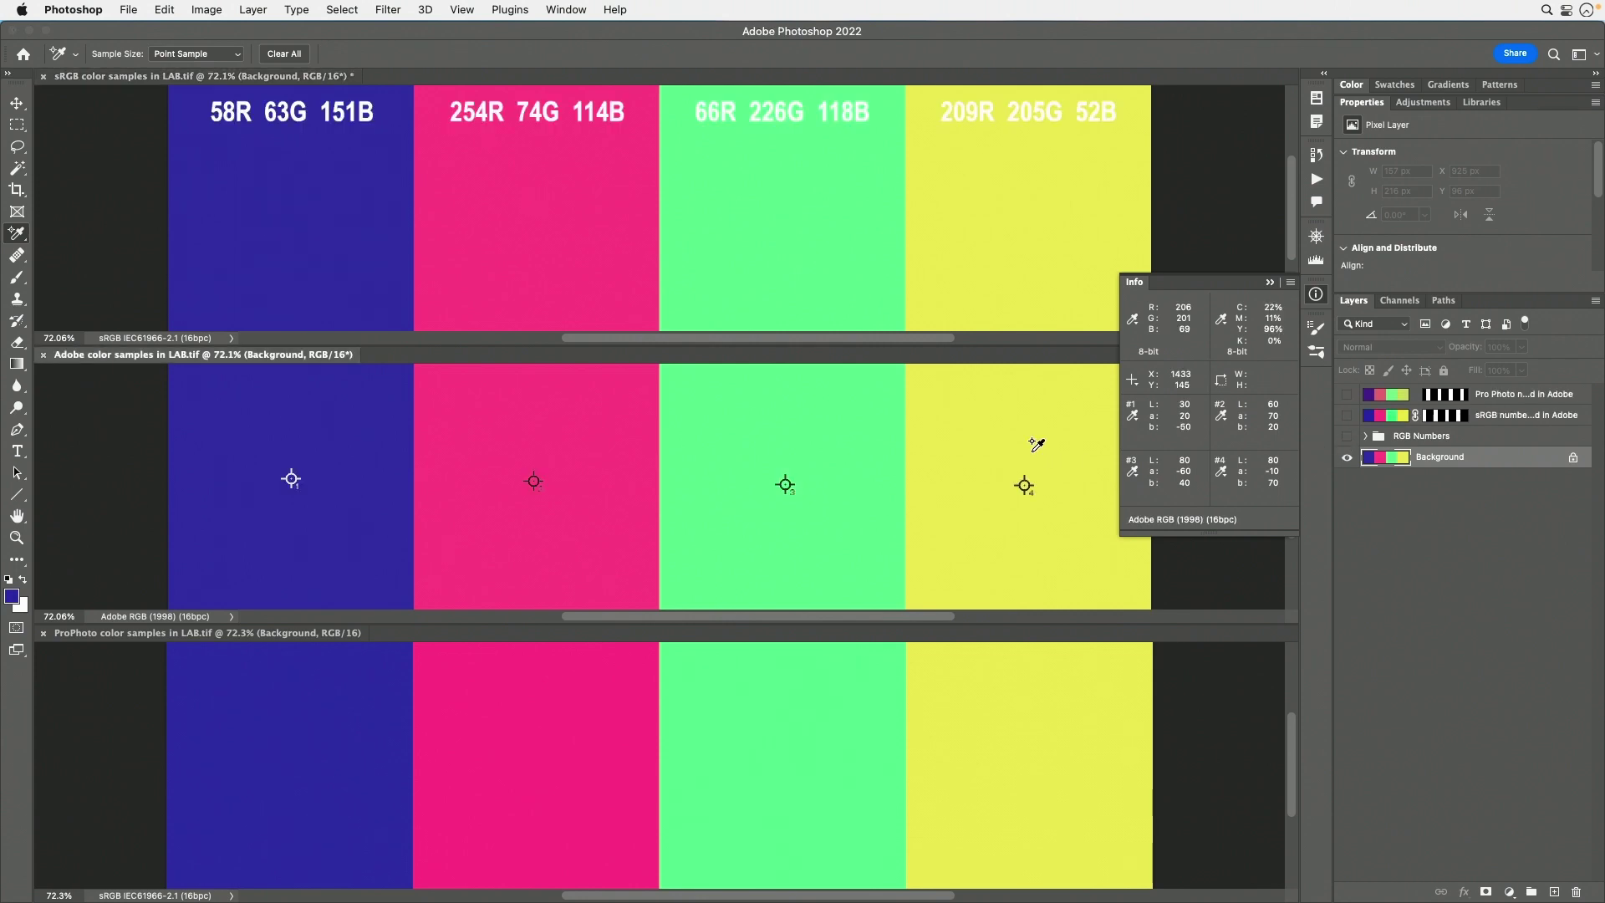
pyautogui.click(1347, 435)
pyautogui.click(1081, 696)
pyautogui.click(1347, 436)
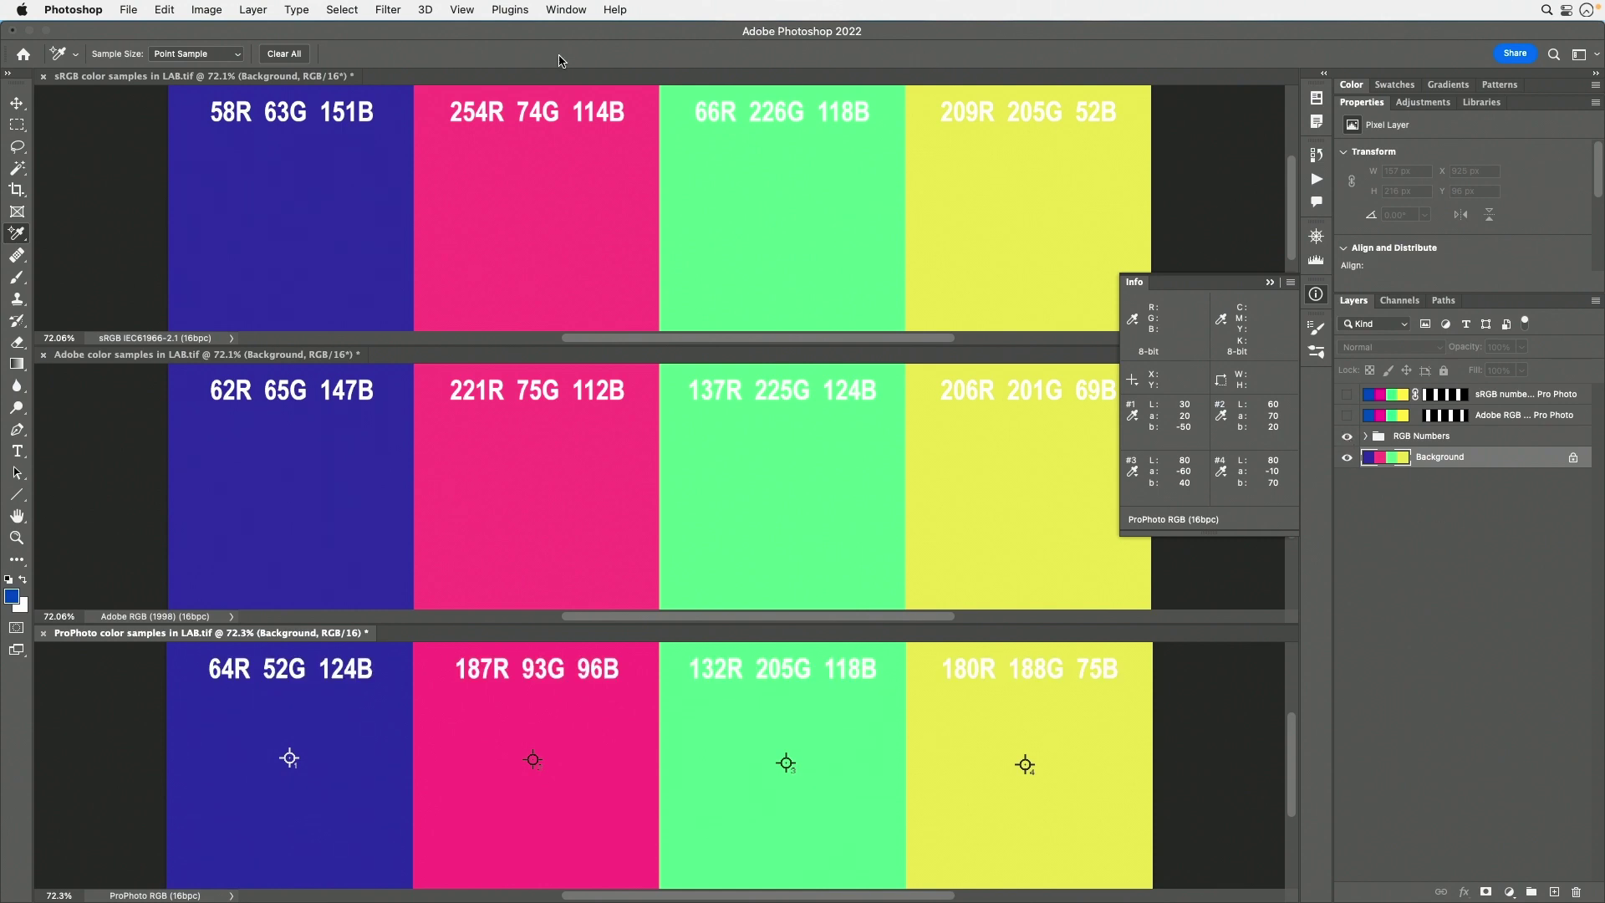
# Activate the sRGB, Adobe RGB and ProPhoto documents in turn to compare their Lab sampler readouts with their RGB numbers
pyautogui.click(176, 79)
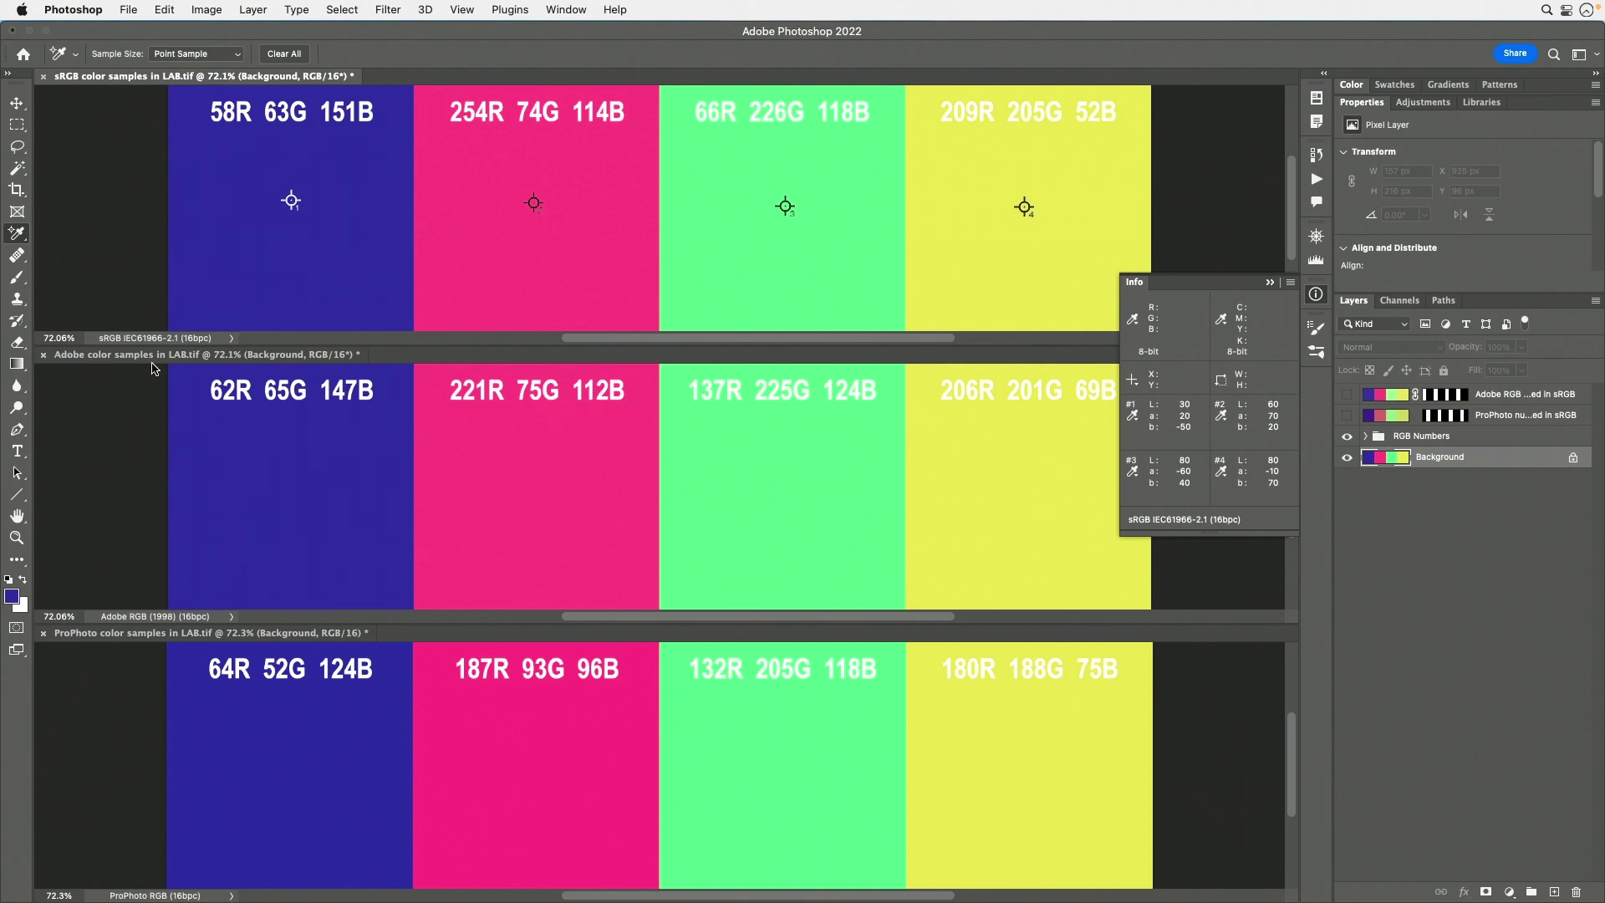
pyautogui.click(114, 358)
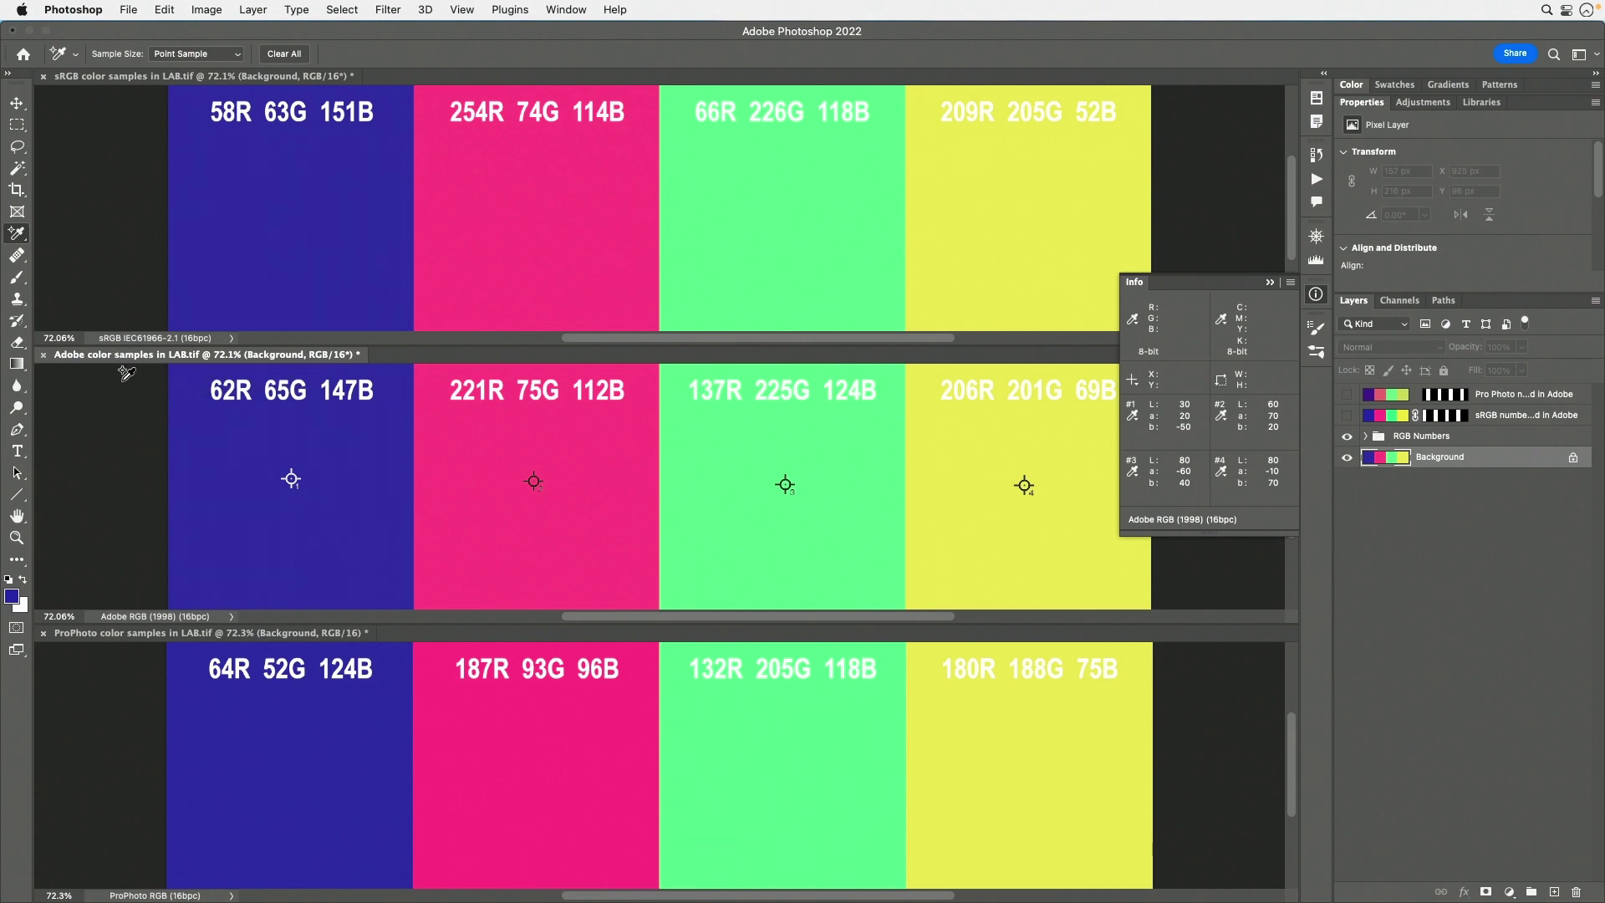
pyautogui.click(114, 634)
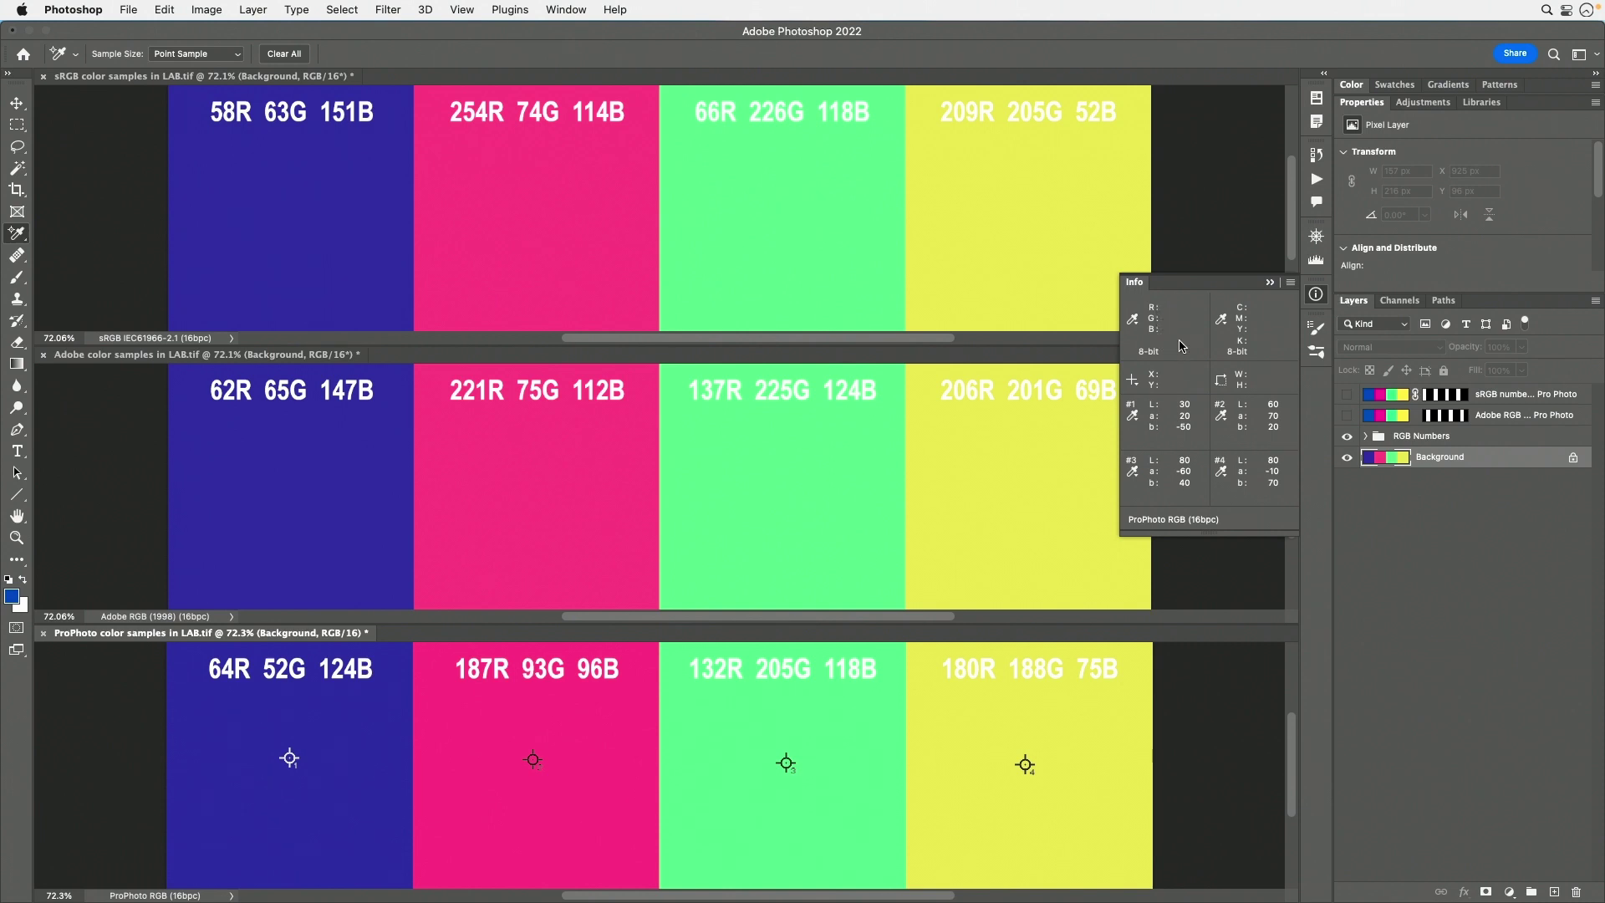
# Review the Info Panel Options, including the Document Profile status setting, and accept them
pyautogui.click(1290, 283)
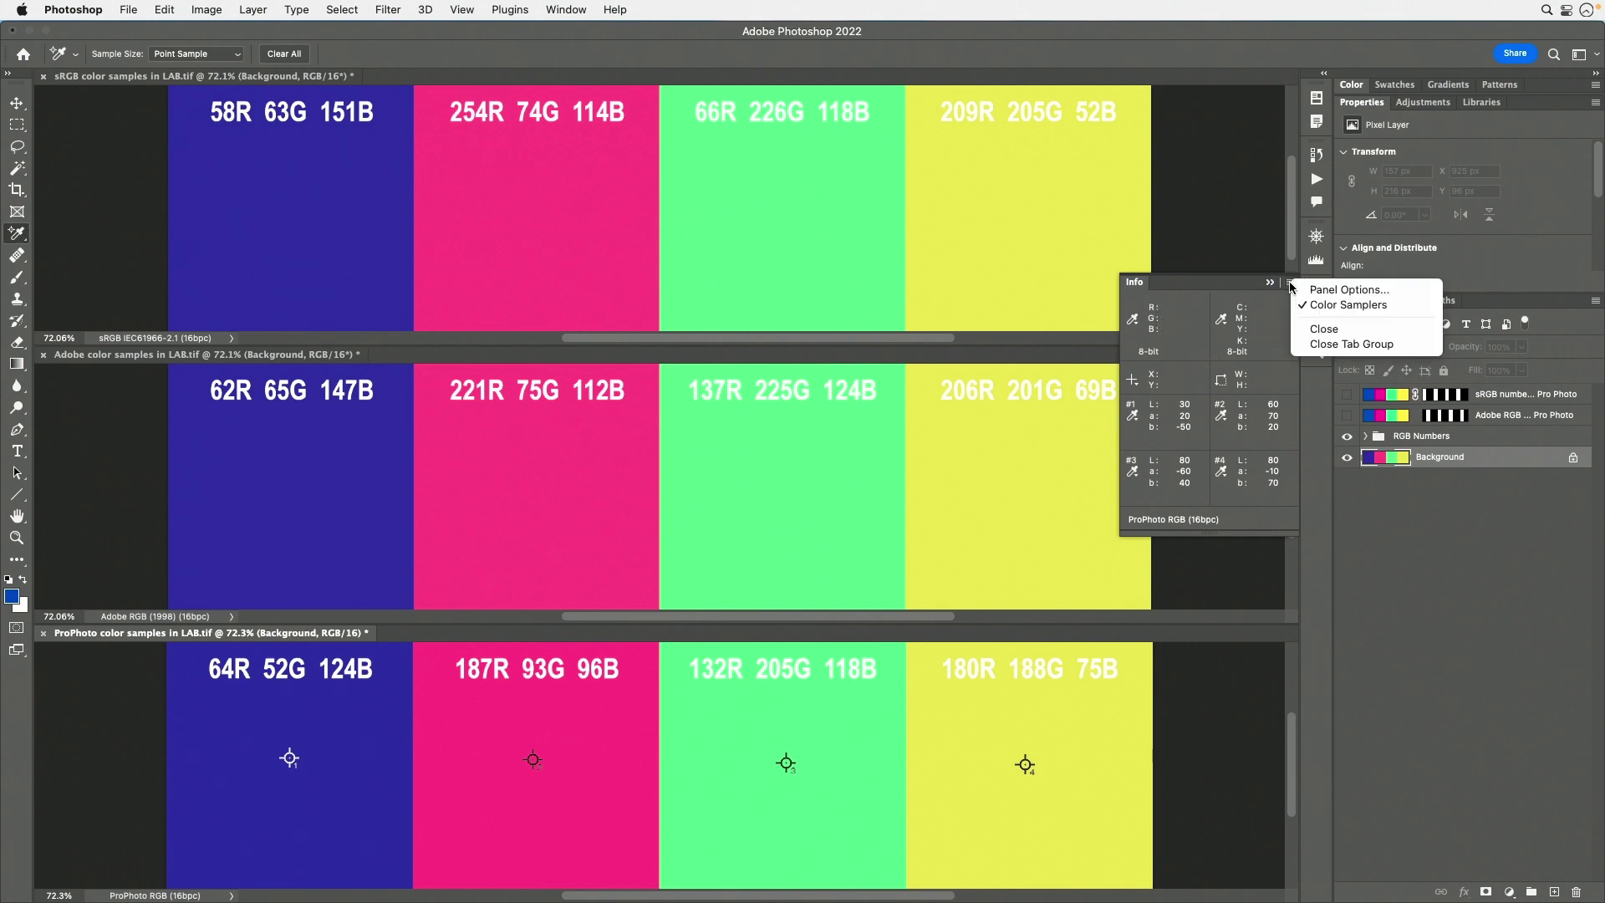
pyautogui.click(1330, 293)
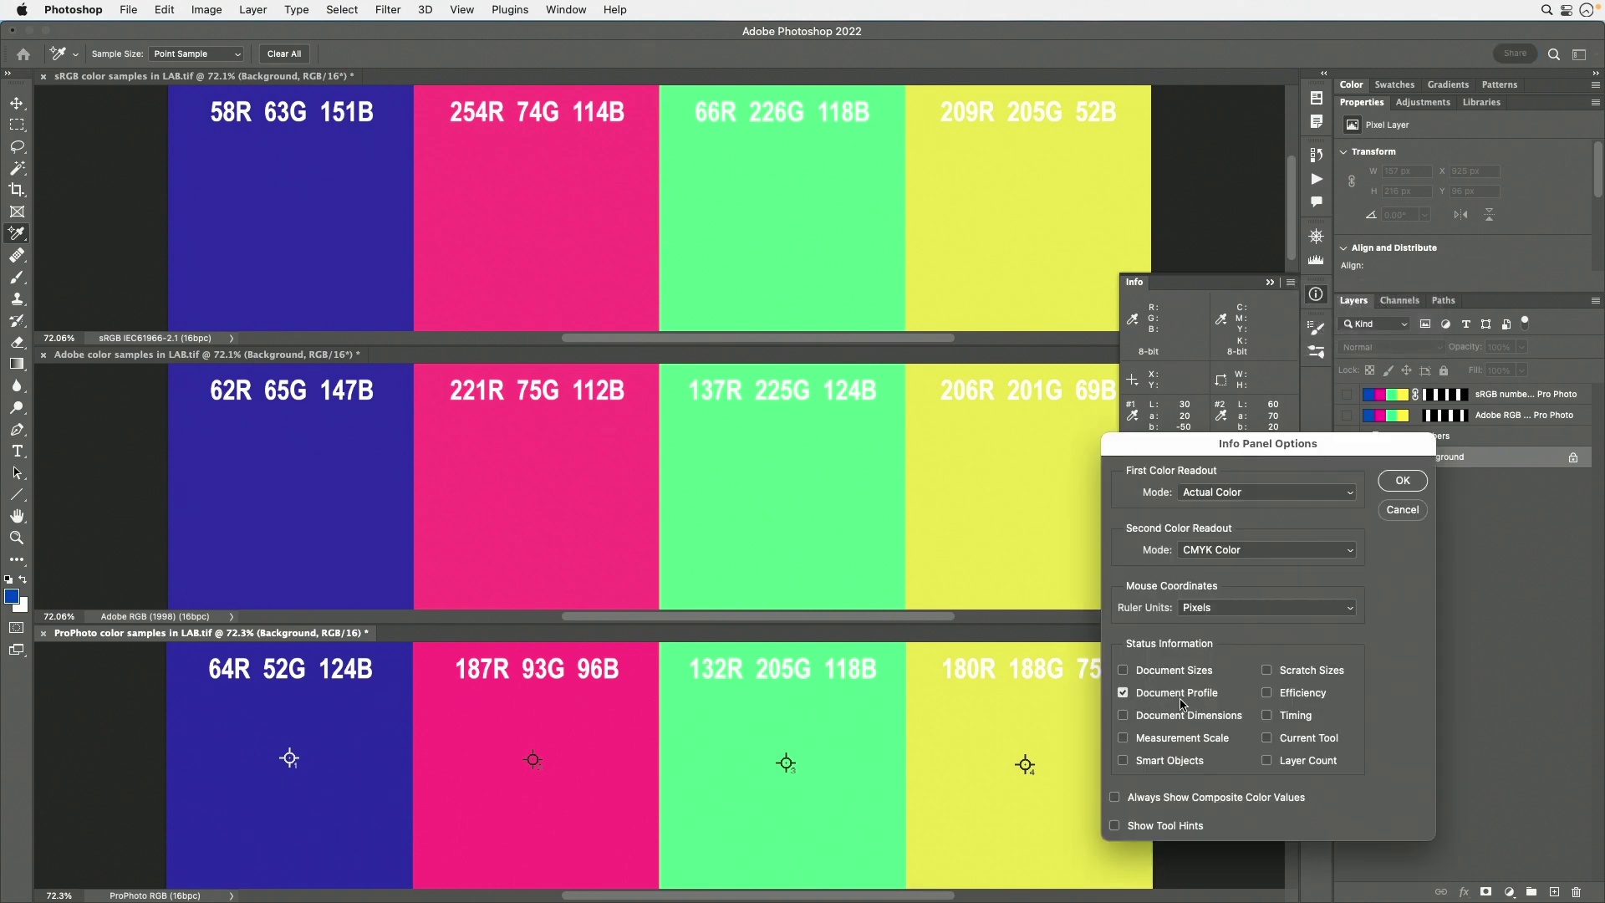
pyautogui.click(1404, 482)
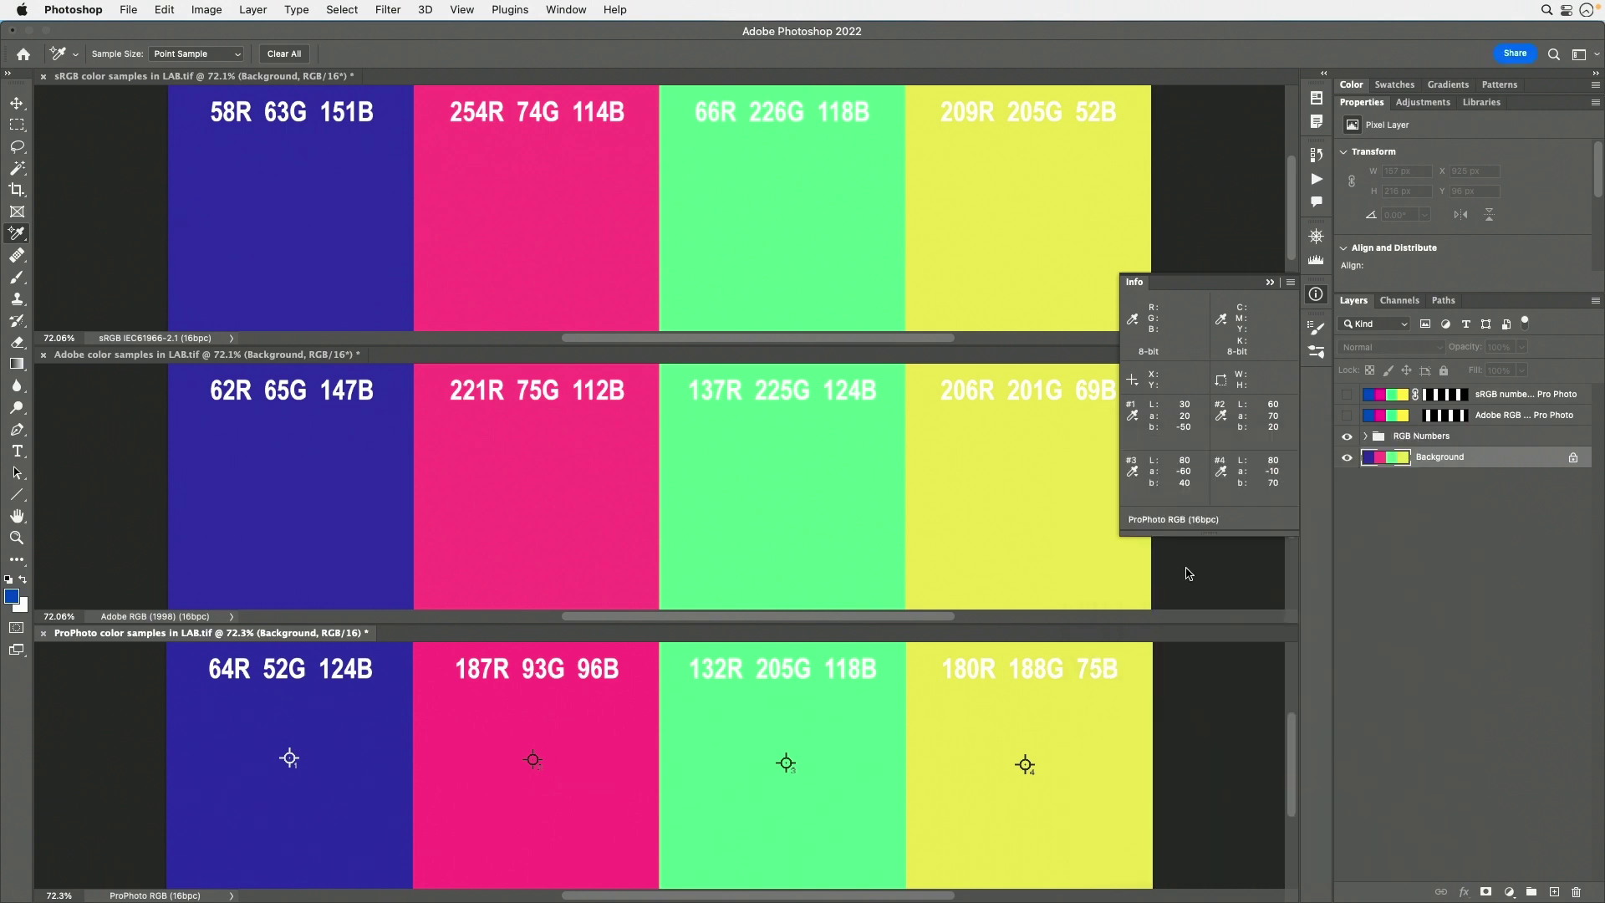